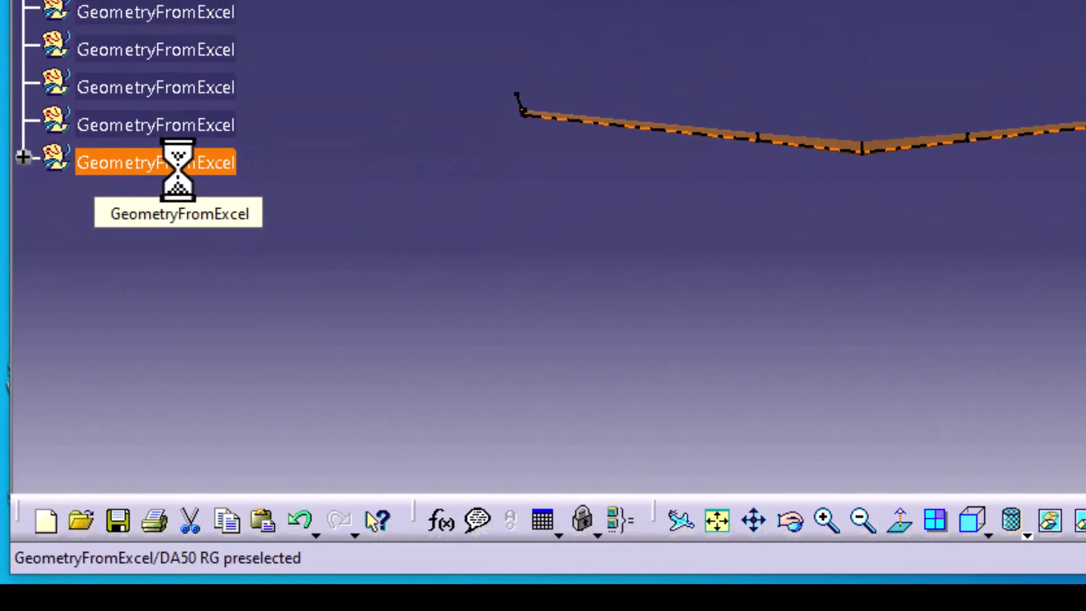
Rename the last GeometryFromExcel set in the tree, which holds the wing geometry, as WING
right_click(178, 168)
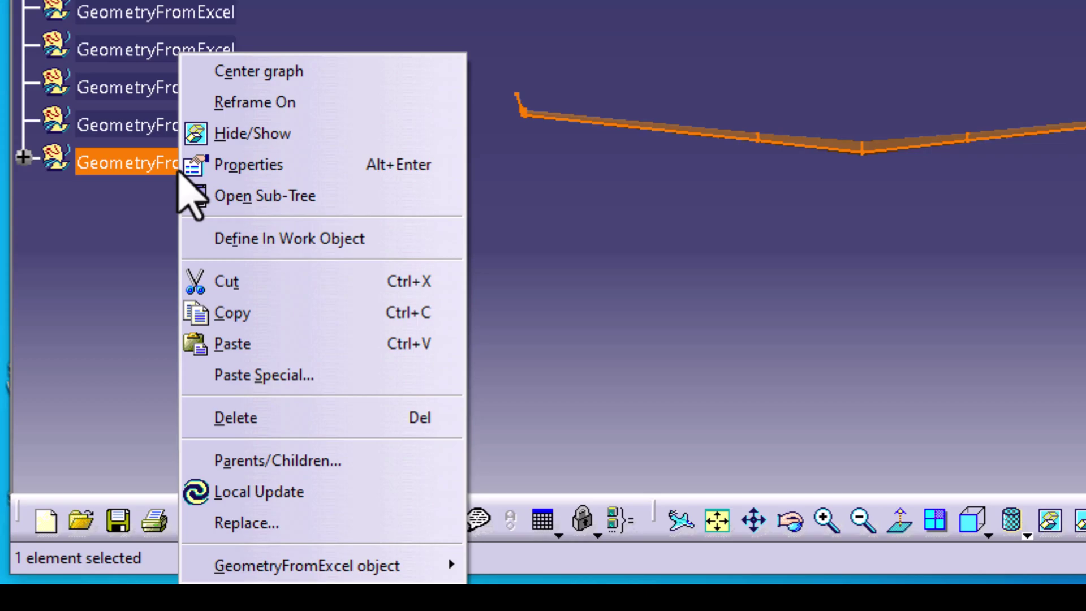
click(109, 230)
right_click(193, 165)
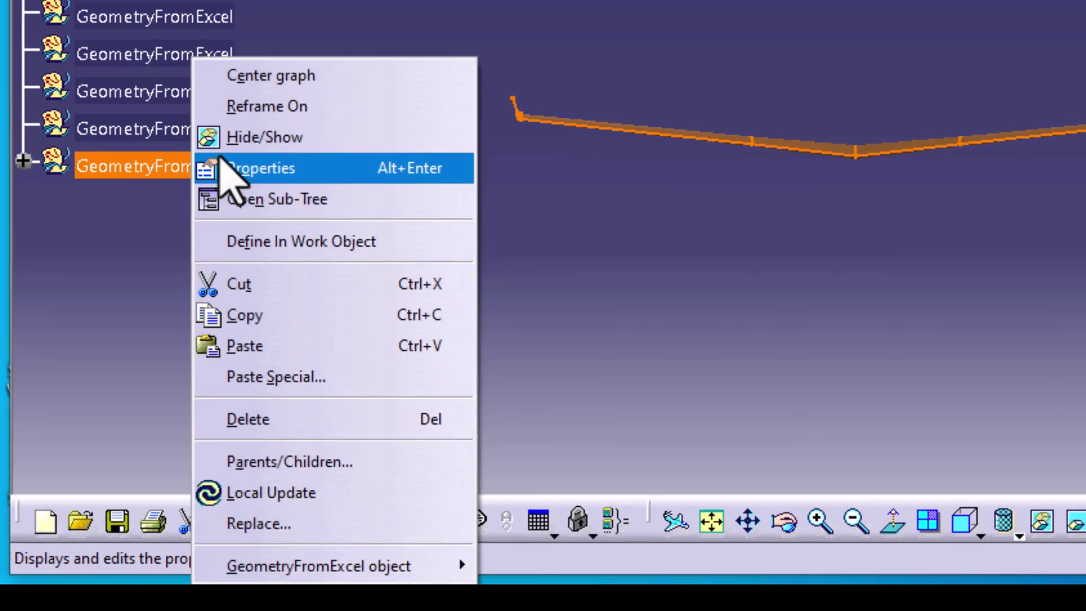
click(220, 166)
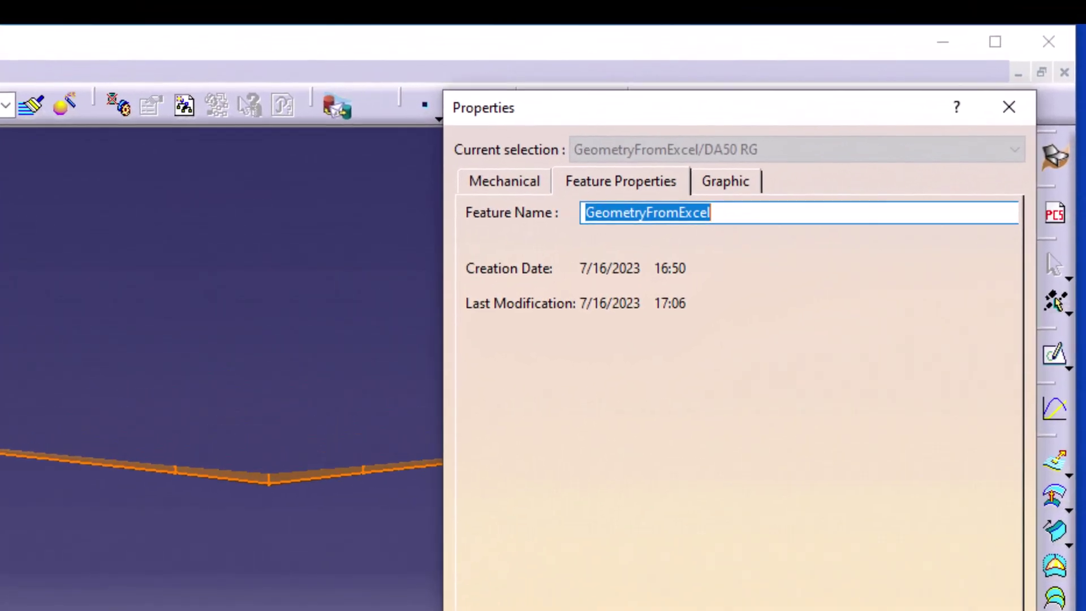
text(WING)
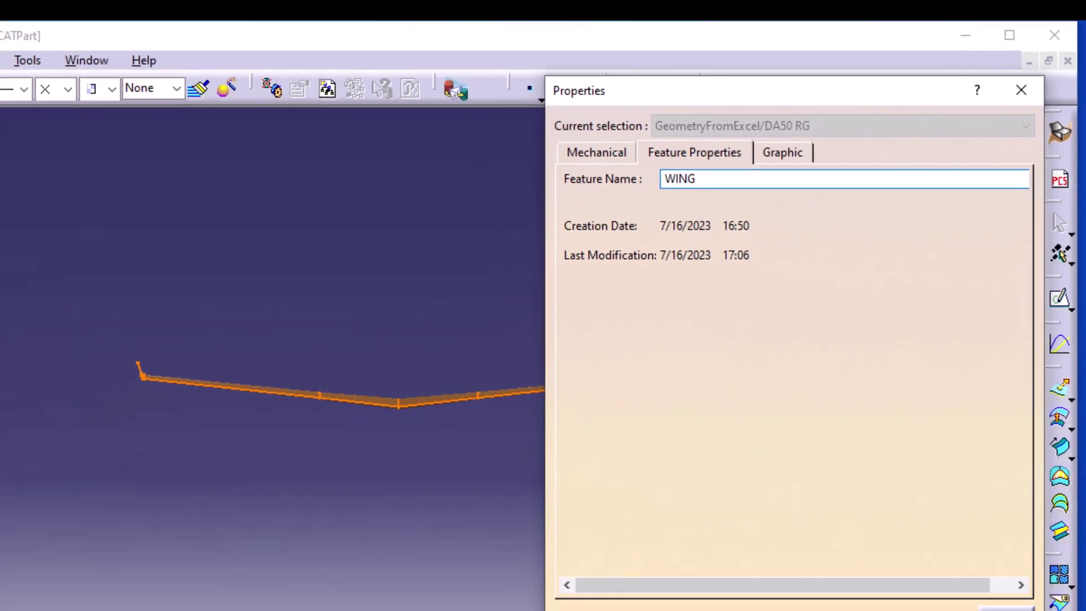
key(Return)
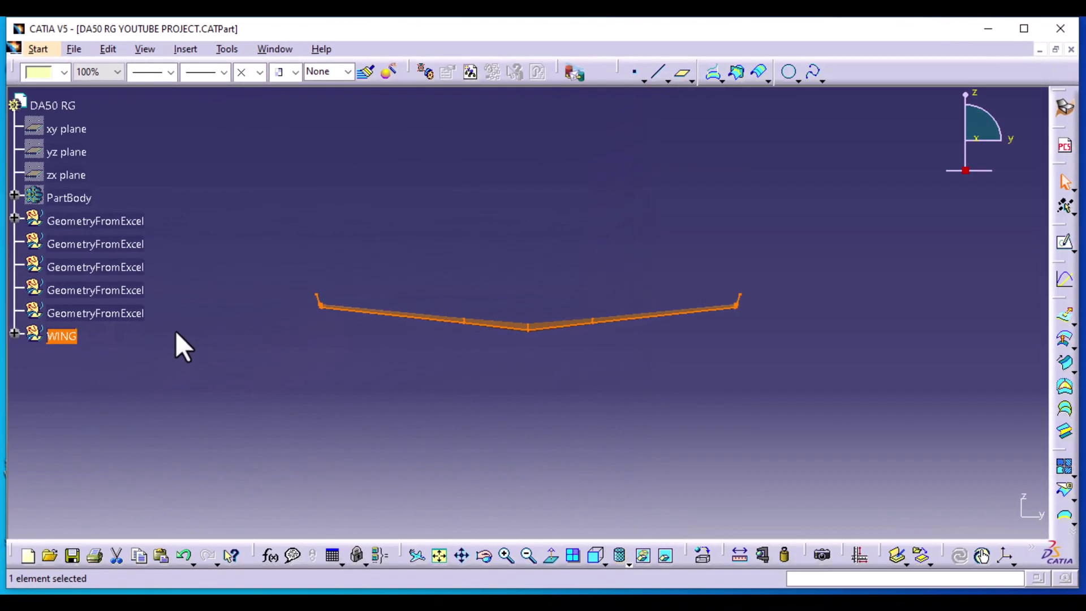
click(216, 192)
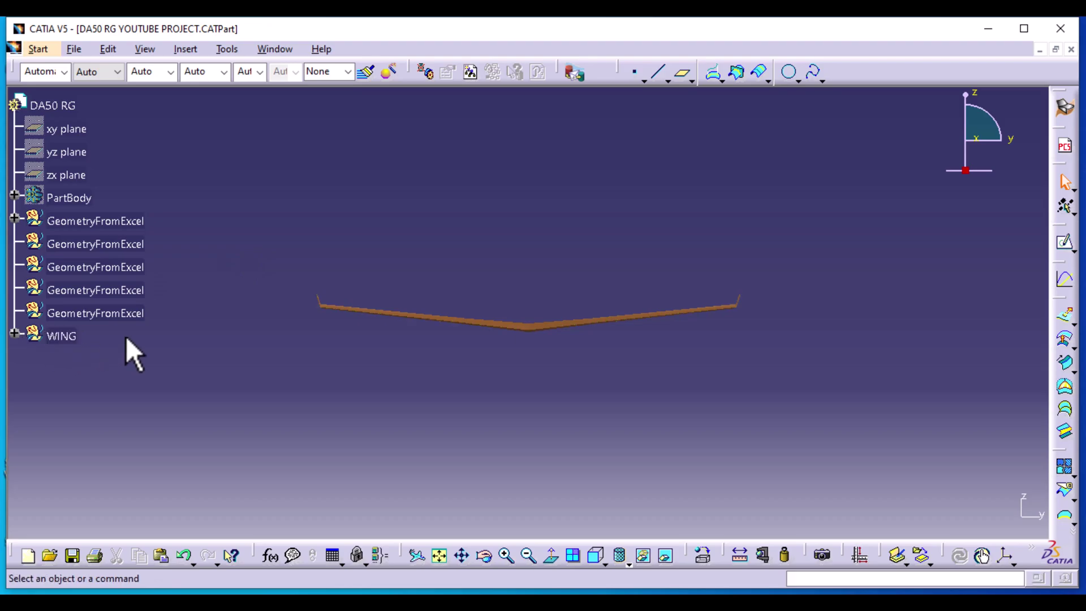
Insert a geometrical set named NOSE under DA50 RG and define it as the in-work object
click(180, 50)
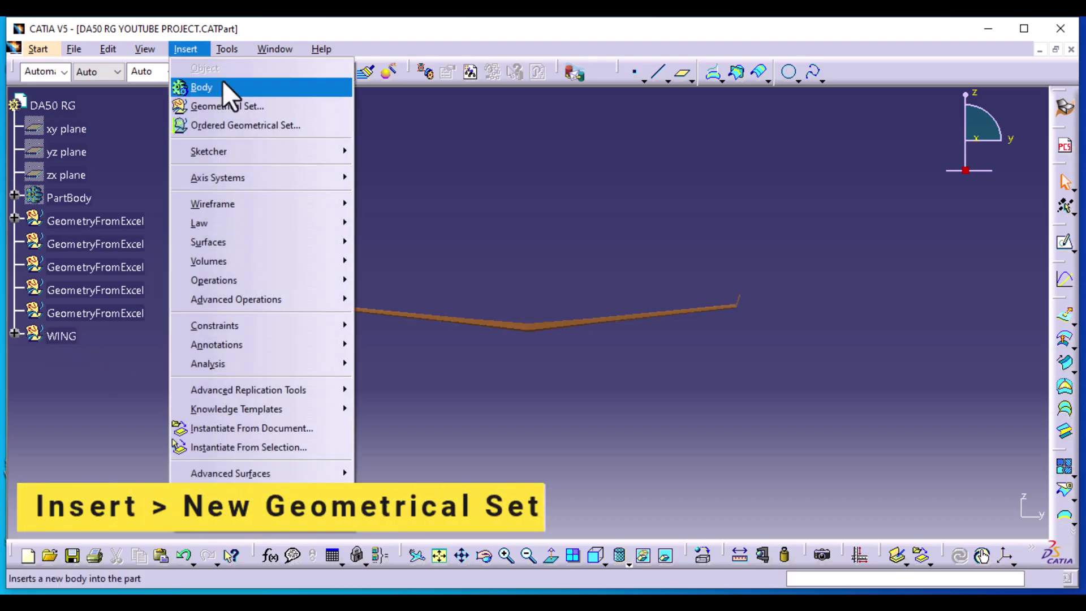
click(234, 107)
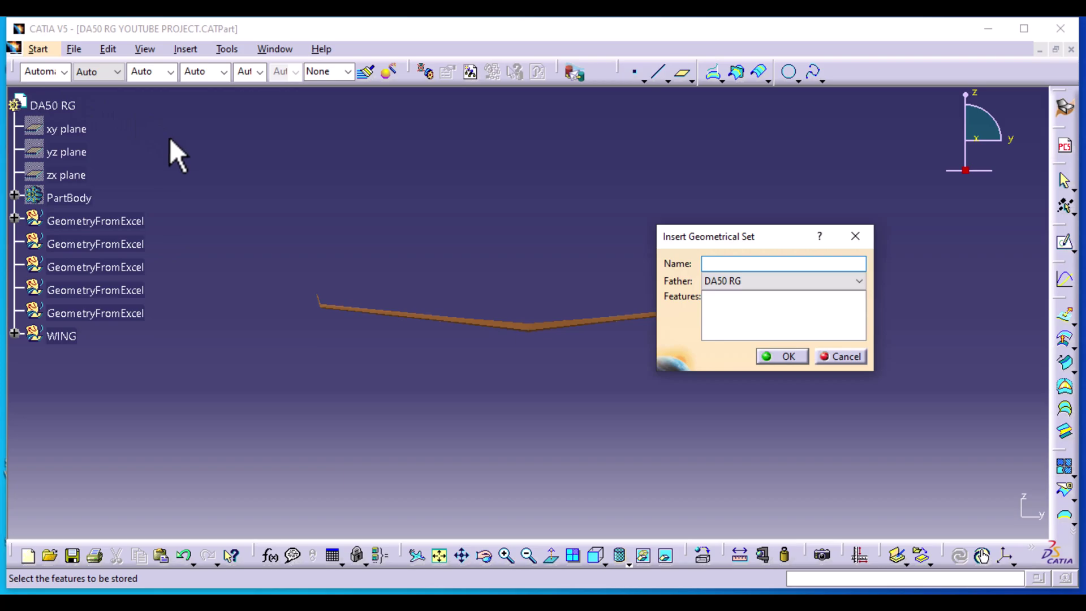
text(NOSE)
key(Return)
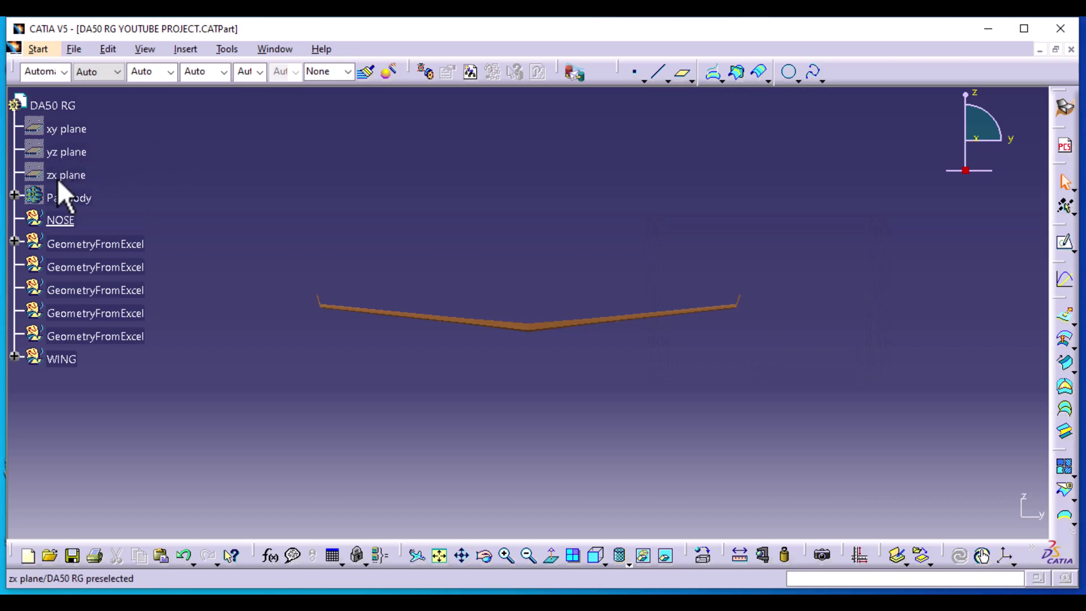
right_click(69, 220)
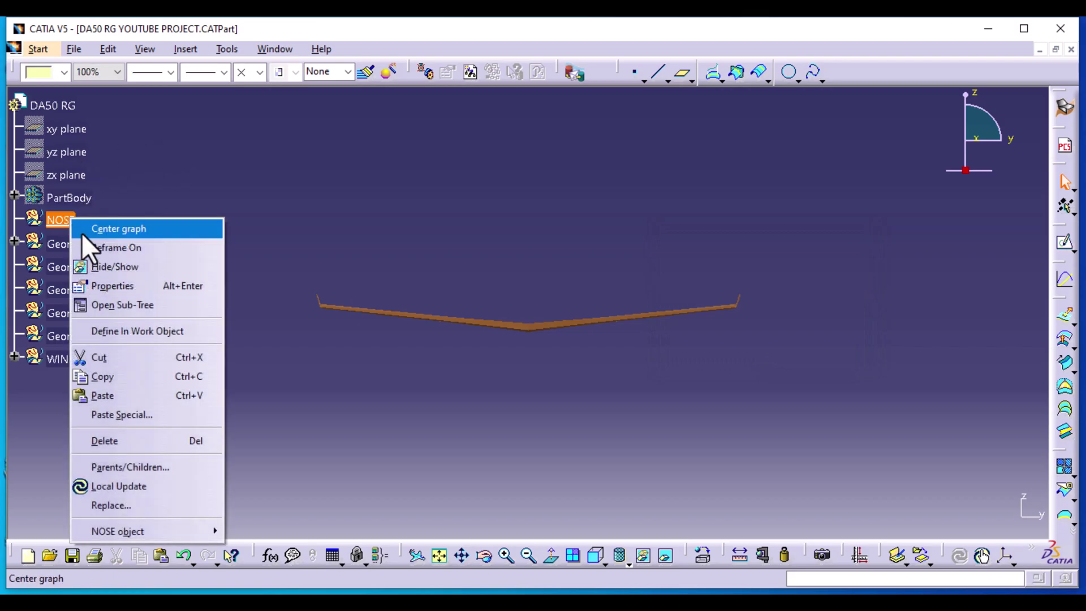
click(130, 330)
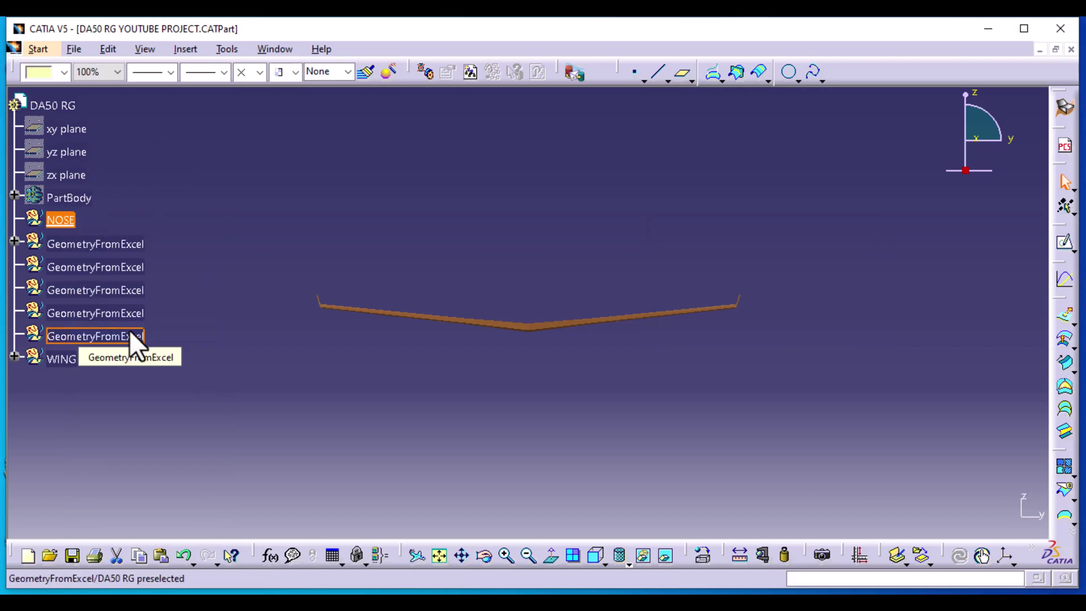
click(272, 388)
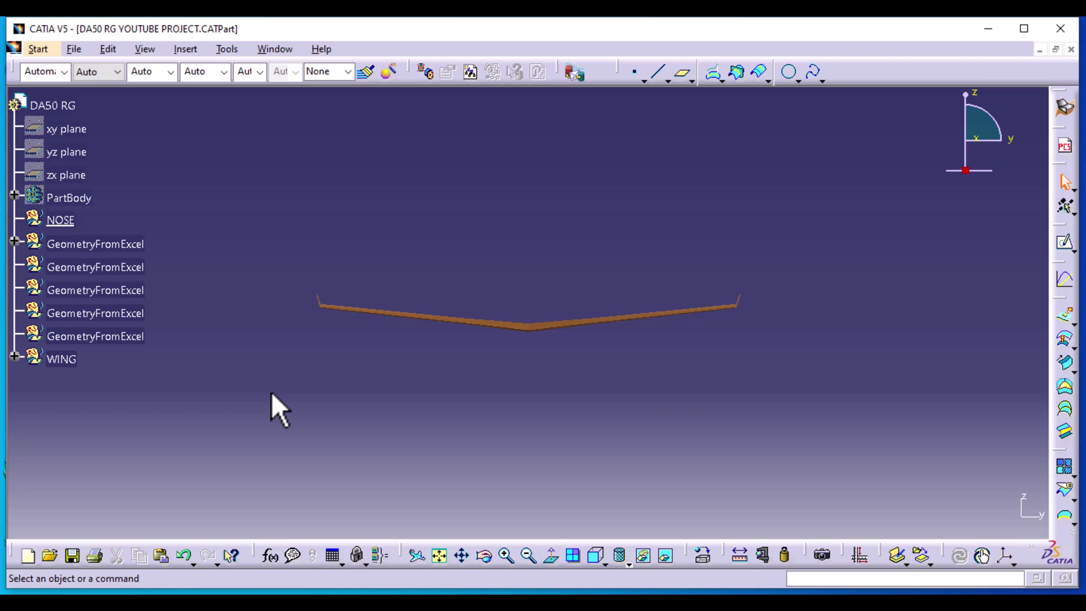
Create a standard axis system at the default origin with the default axis directions
click(195, 52)
mouse_move(264, 175)
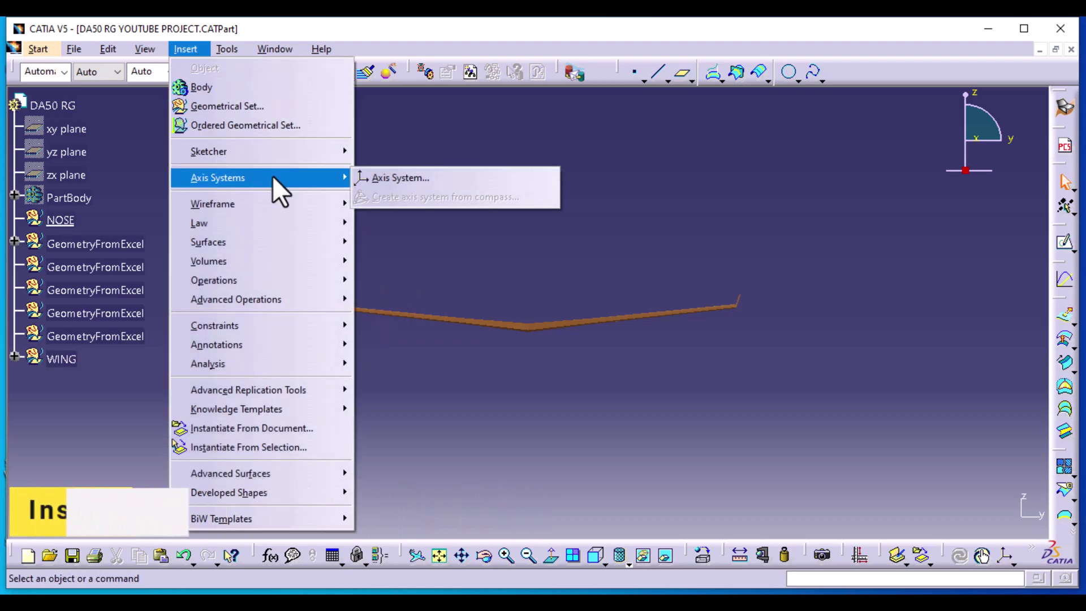
click(379, 177)
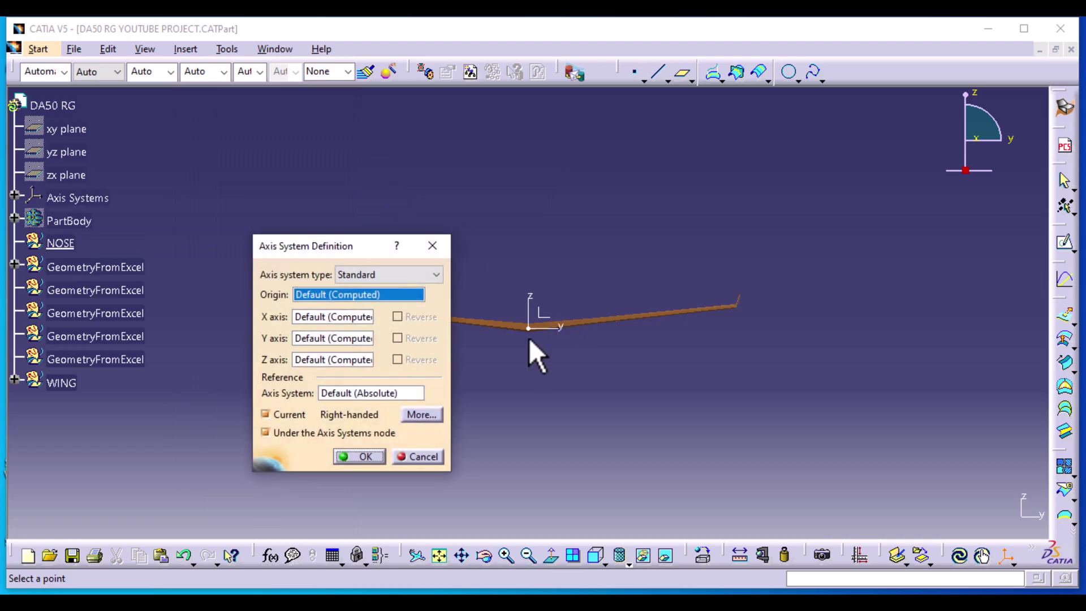
click(366, 457)
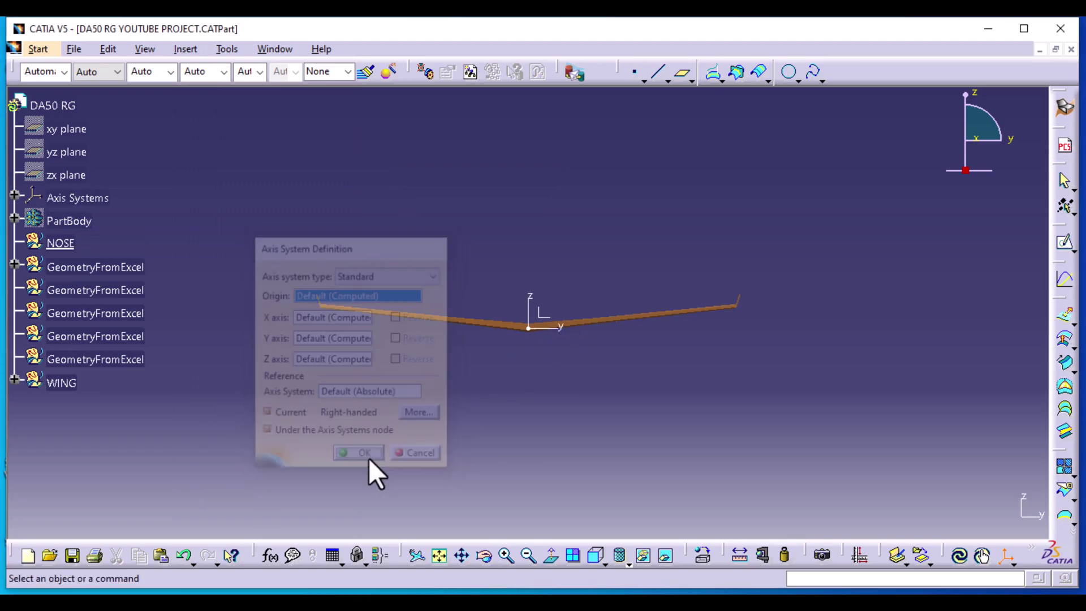
Hide the WING geometrical set so only the axis system is displayed
middle_drag(618, 374, 486, 365)
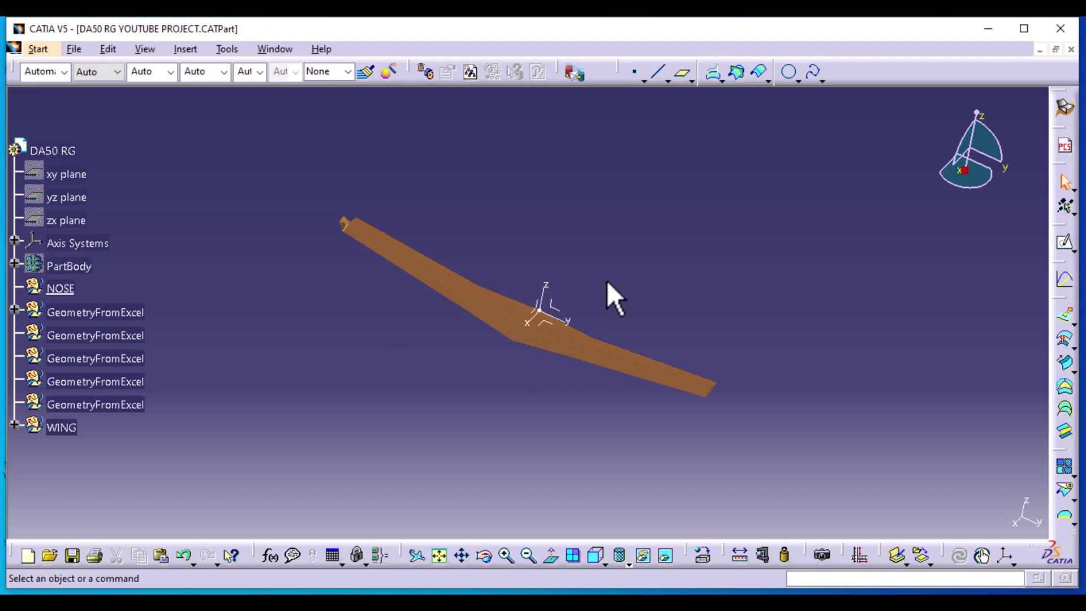
click(72, 426)
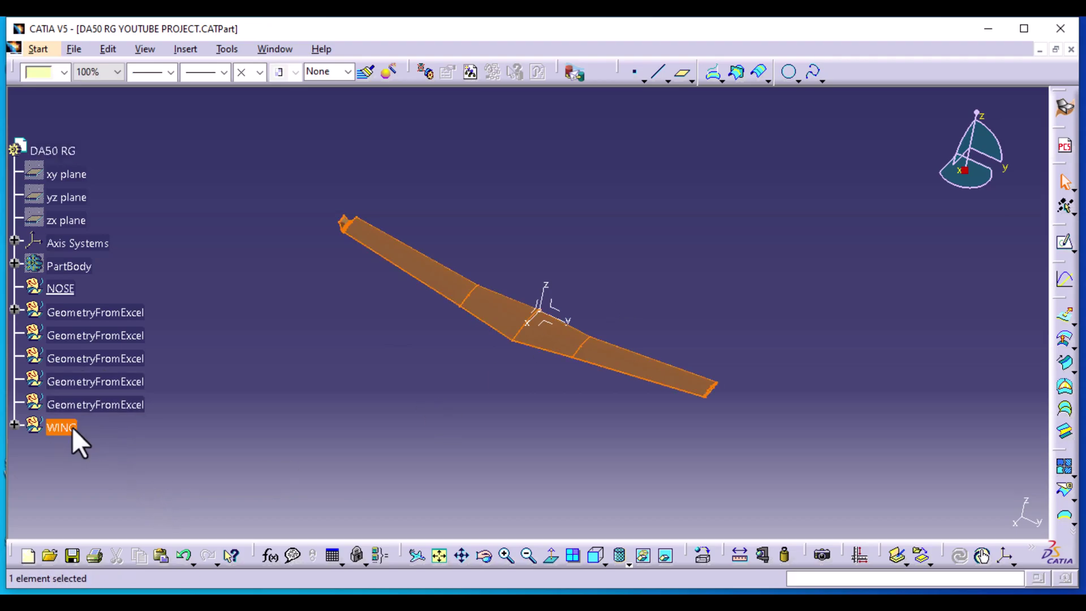
right_click(73, 426)
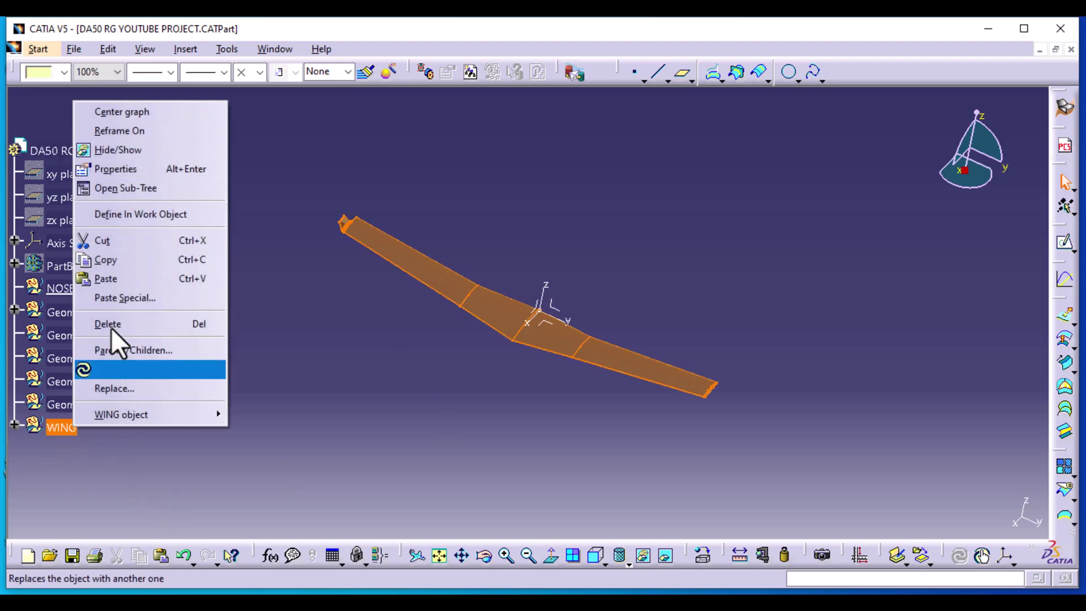
click(153, 151)
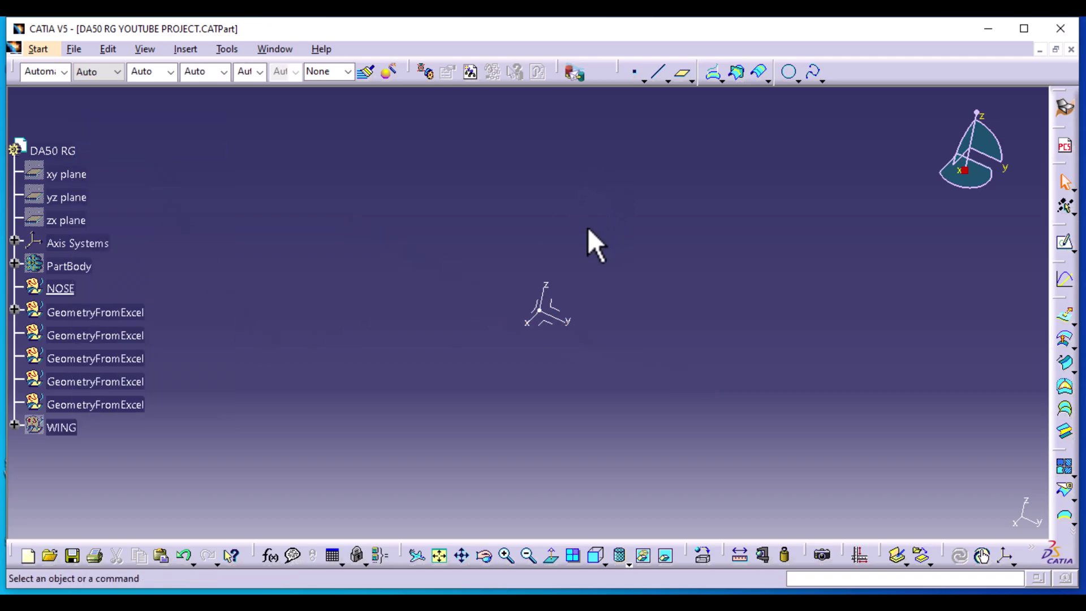
Create a plane offset -2020 mm from the YZ plane of the axis system
click(557, 310)
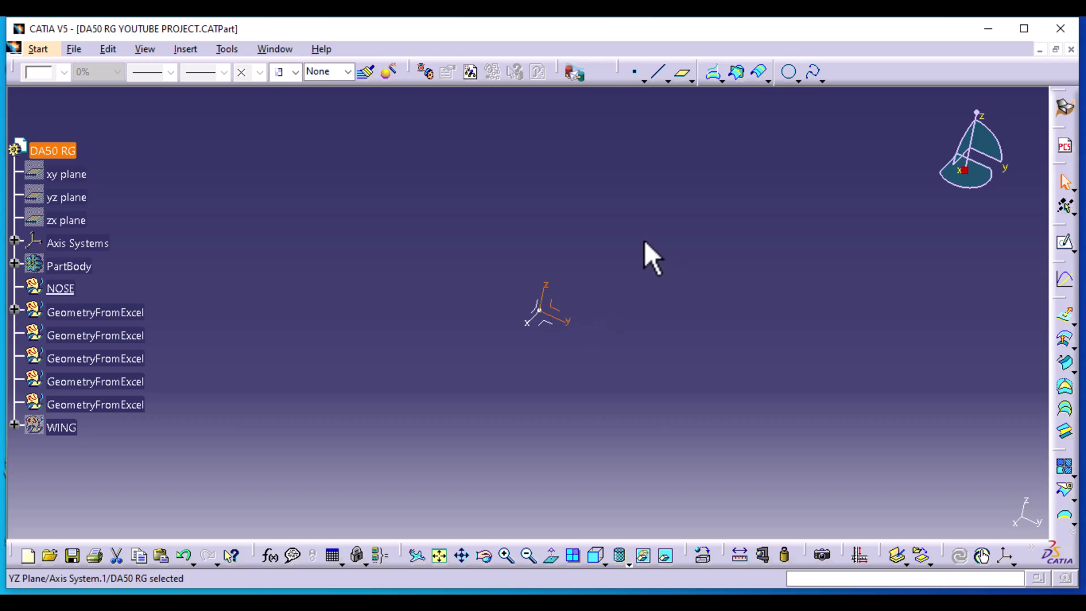
click(682, 73)
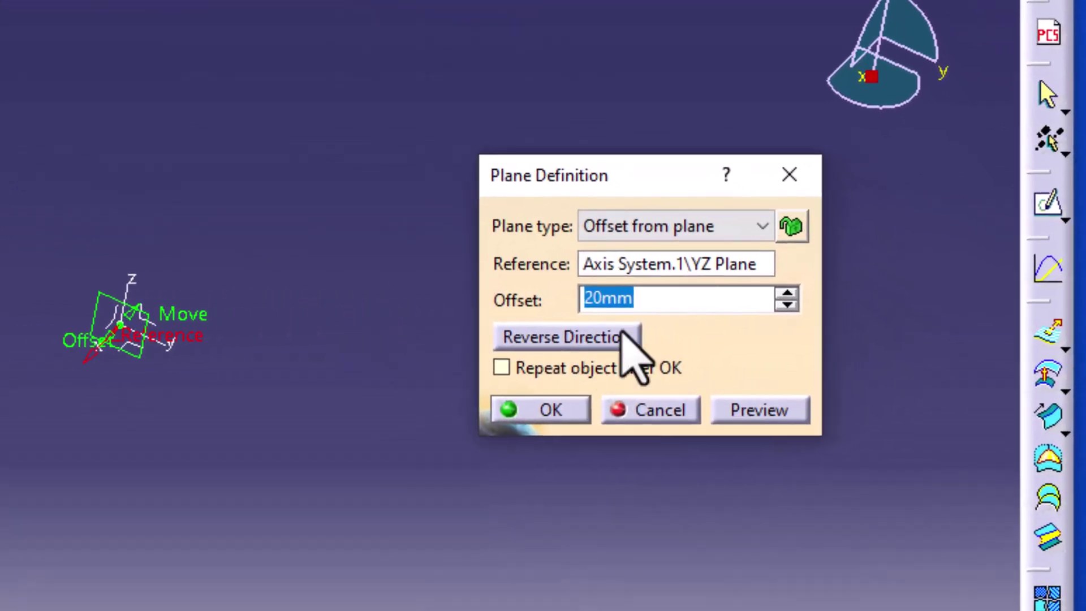
text(-)
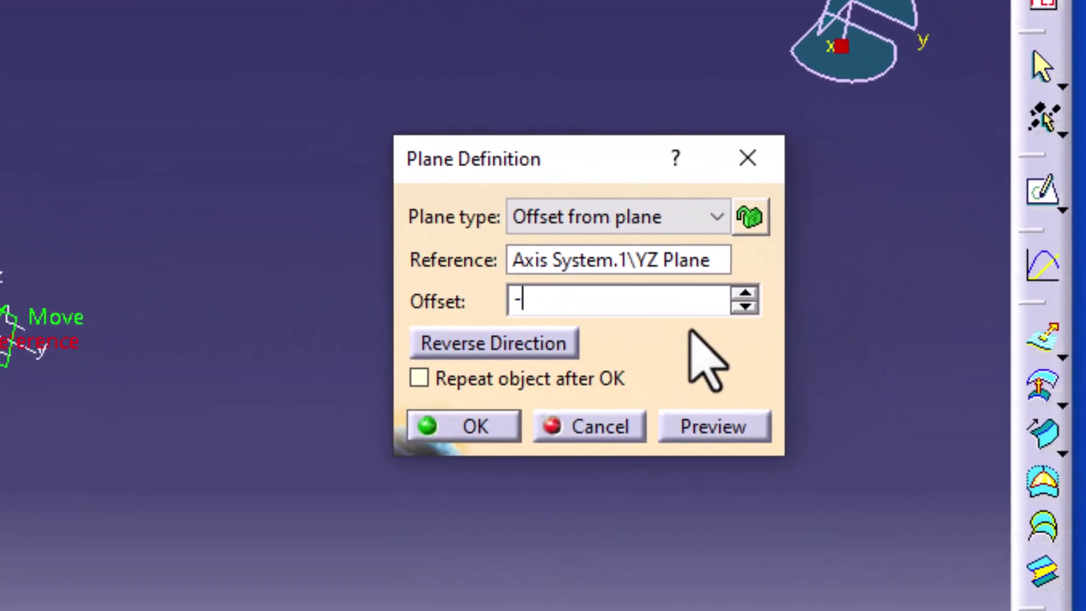
text(2020)
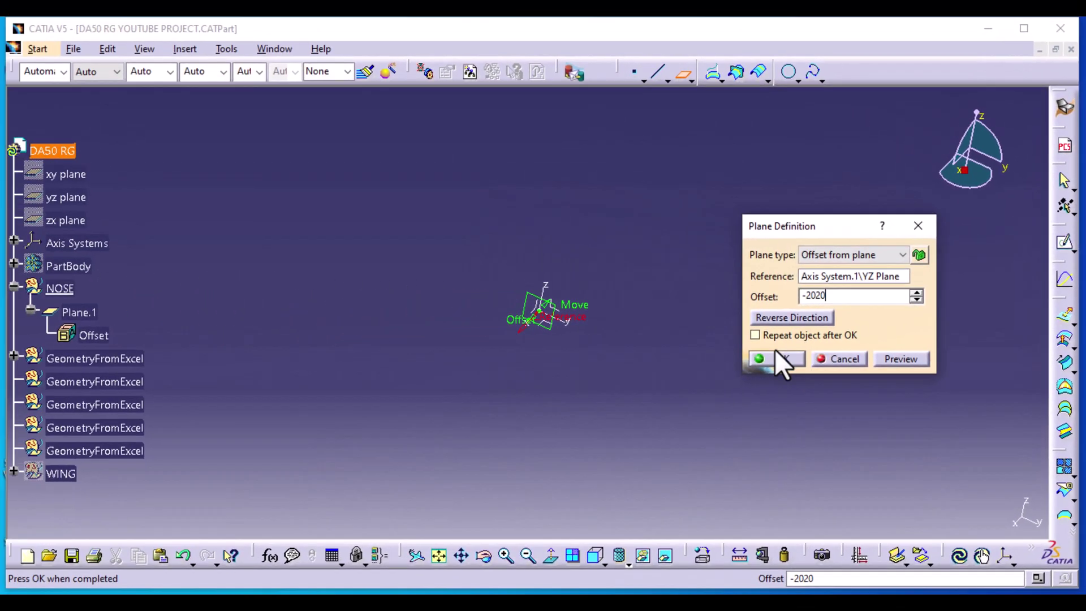
click(782, 359)
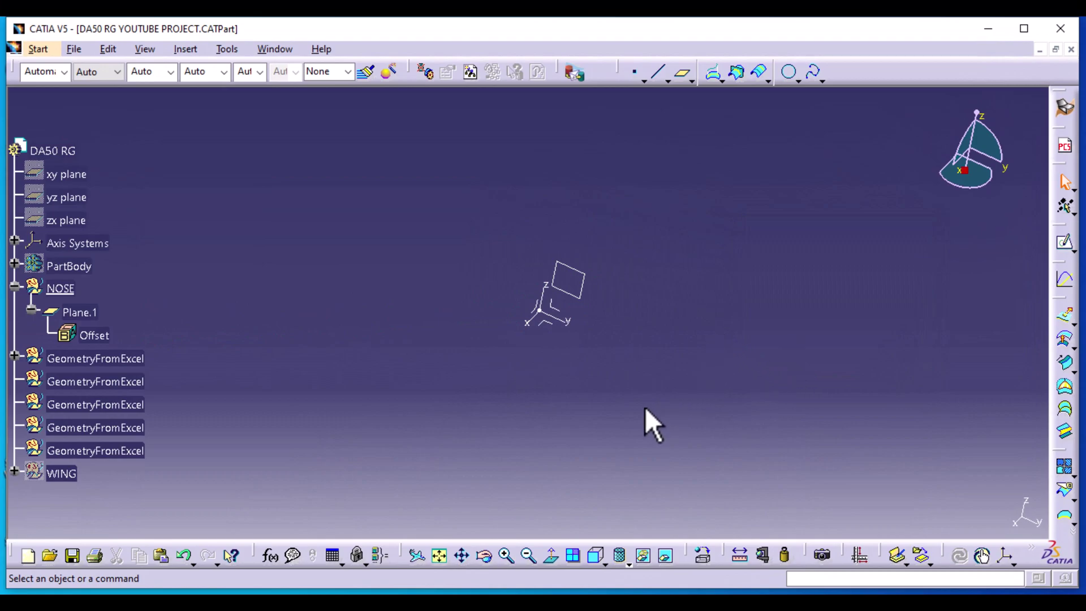
Start a sketch on the new offset plane in the NOSE set
middle_drag(611, 403, 631, 315)
click(633, 247)
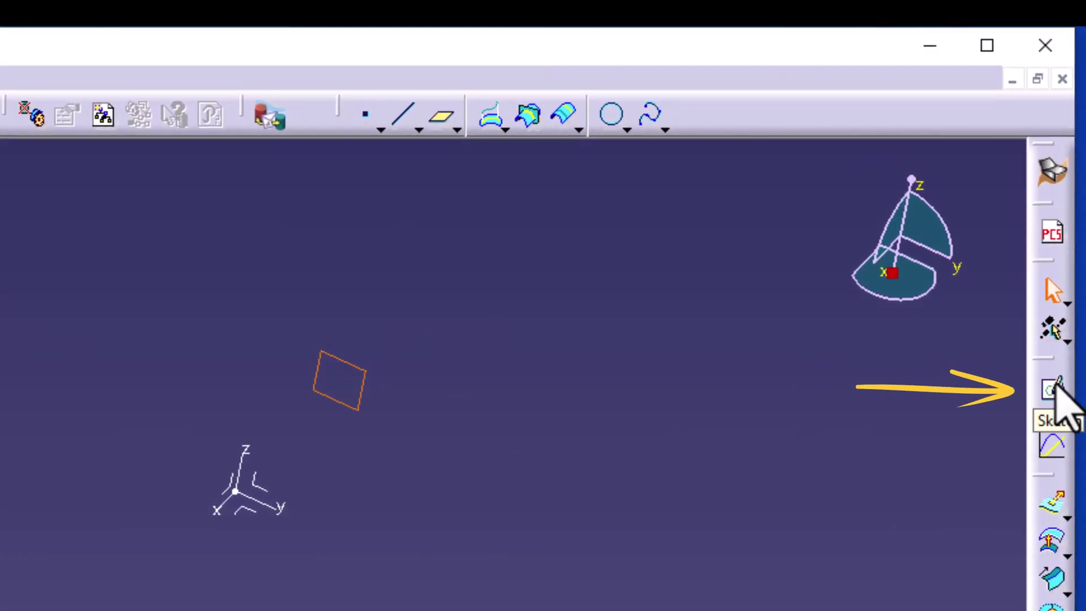
click(1052, 389)
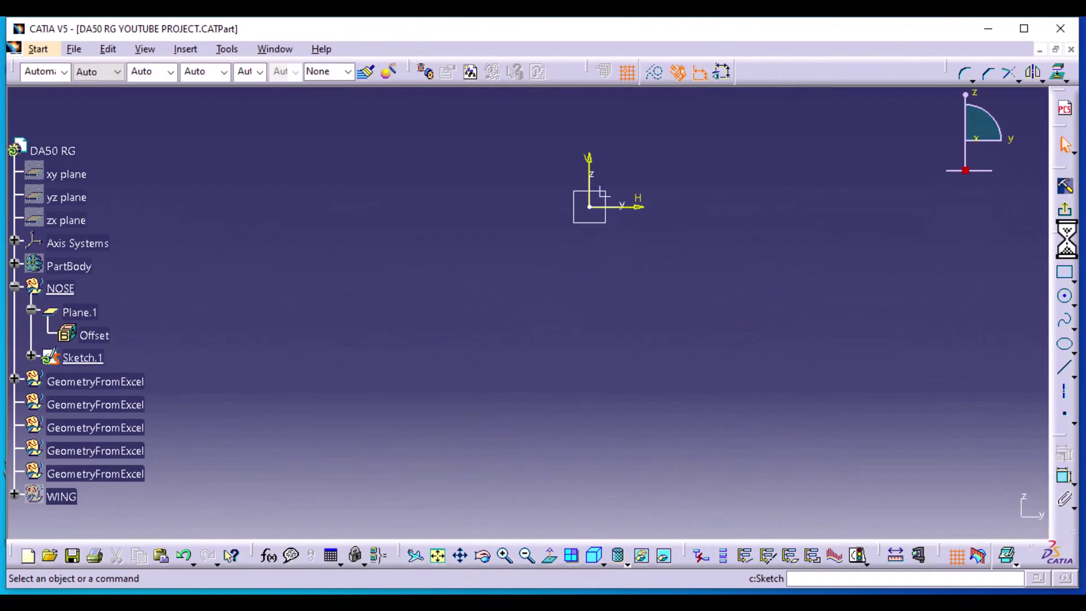
Sketch a circle about 635 mm in diameter, centred on the vertical axis above the origin
click(438, 554)
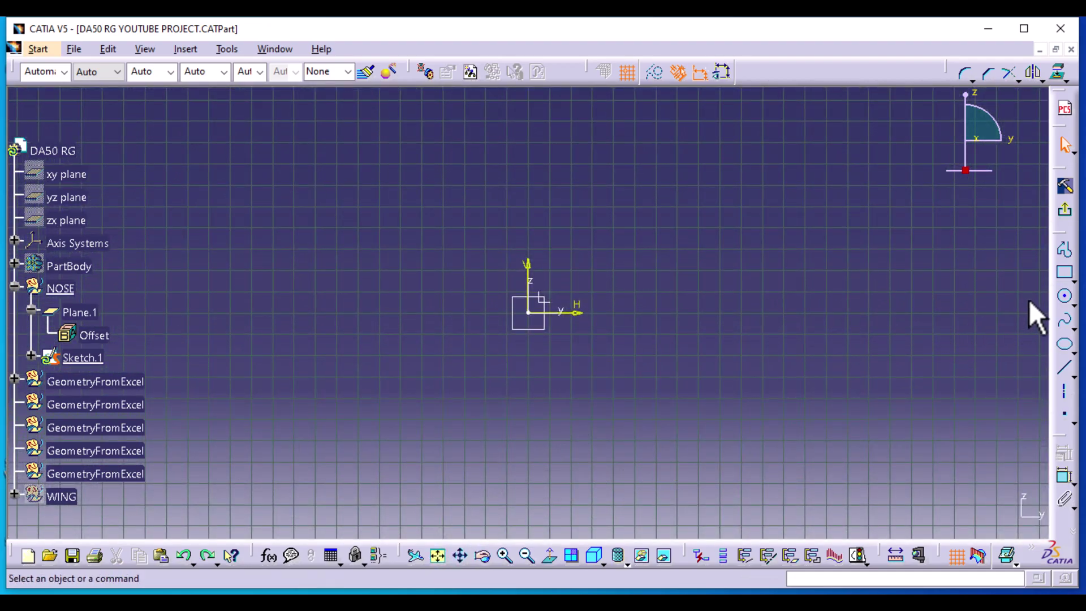
click(1065, 299)
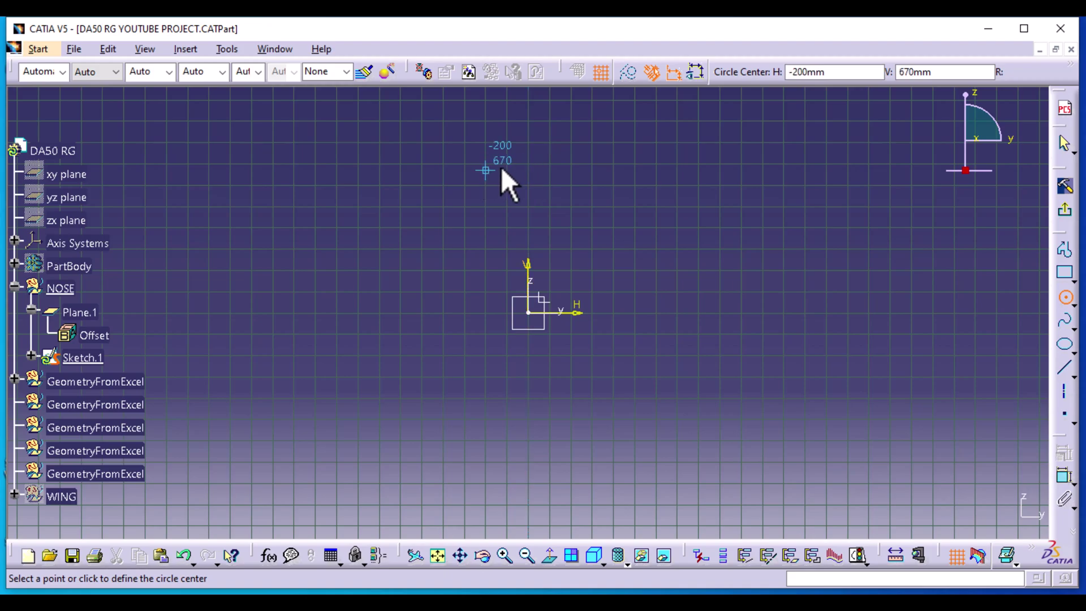
click(533, 163)
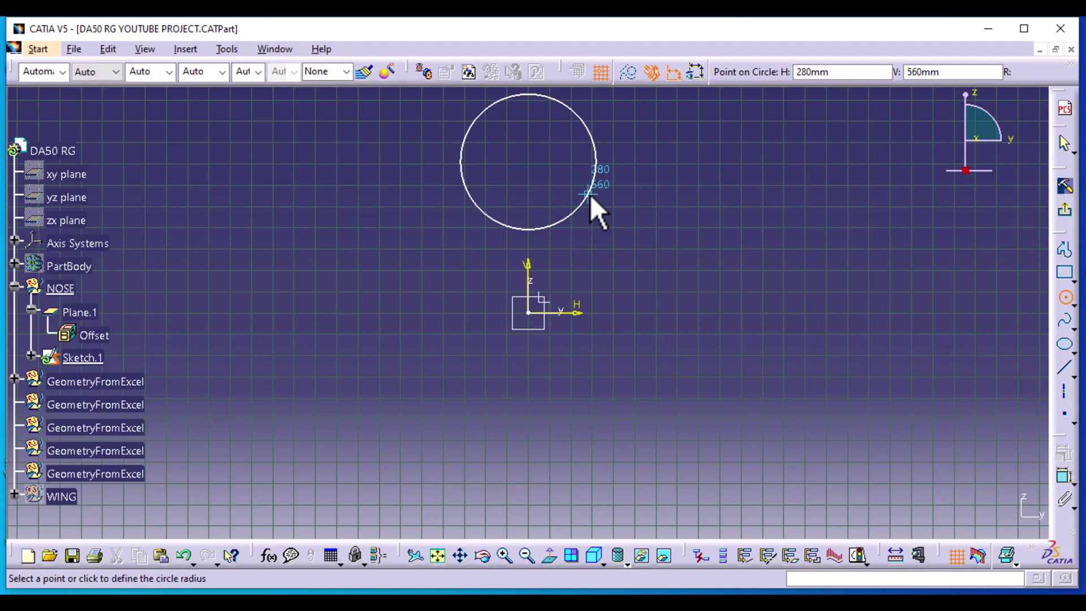
click(589, 194)
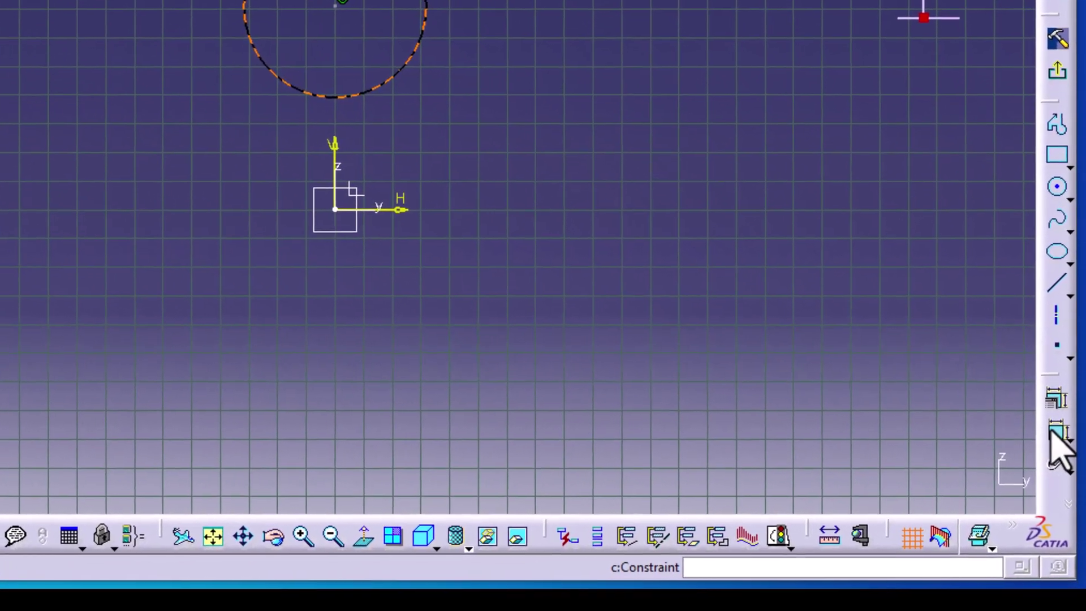
Add a diameter dimension to the sketched circle and set it to 350 mm
click(1054, 427)
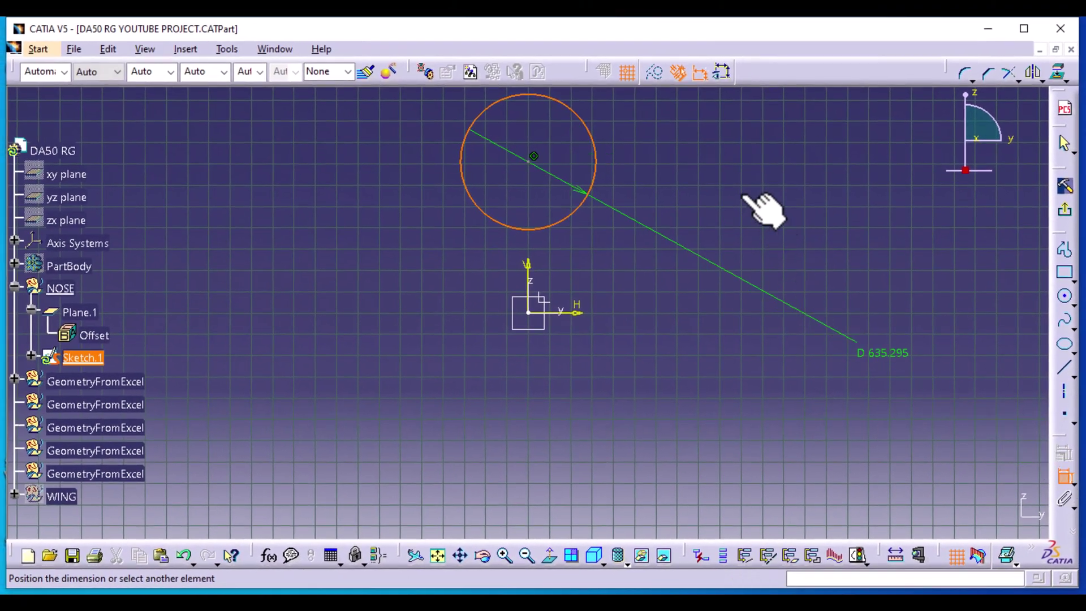
click(666, 133)
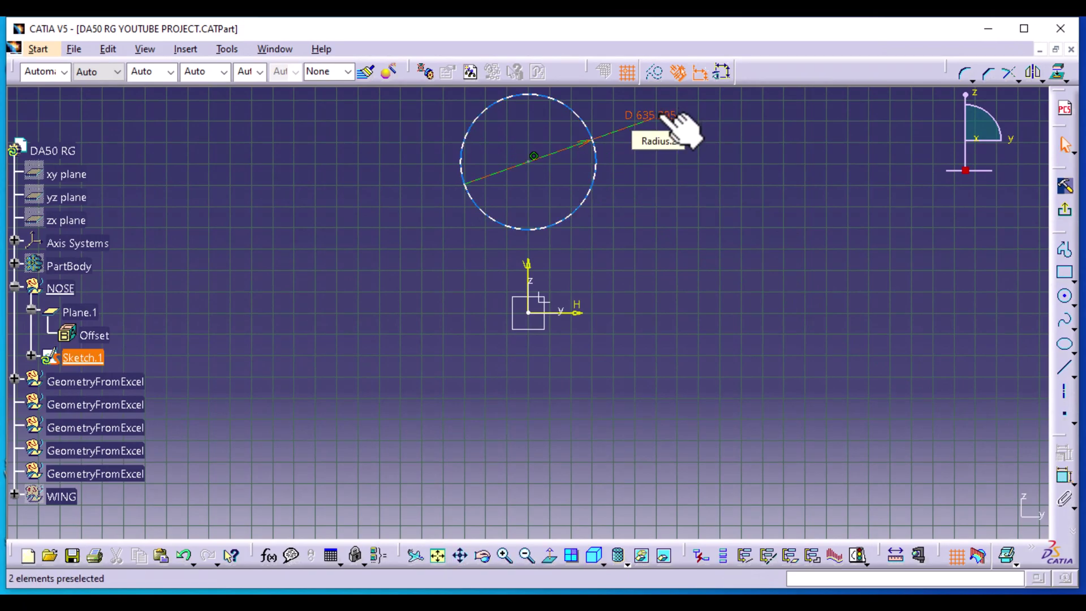
double_click(673, 116)
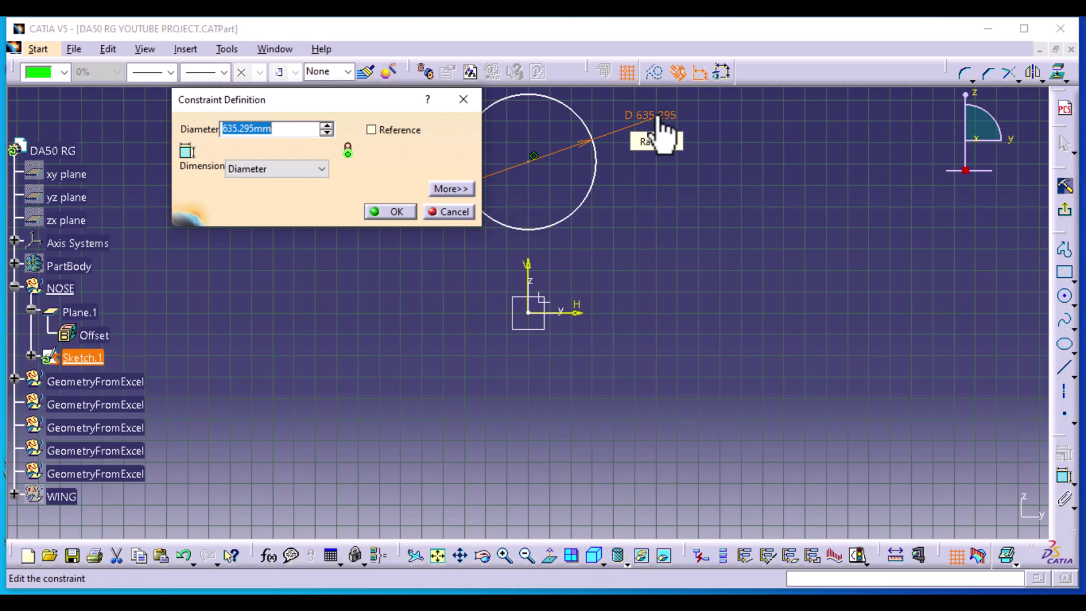
text(350)
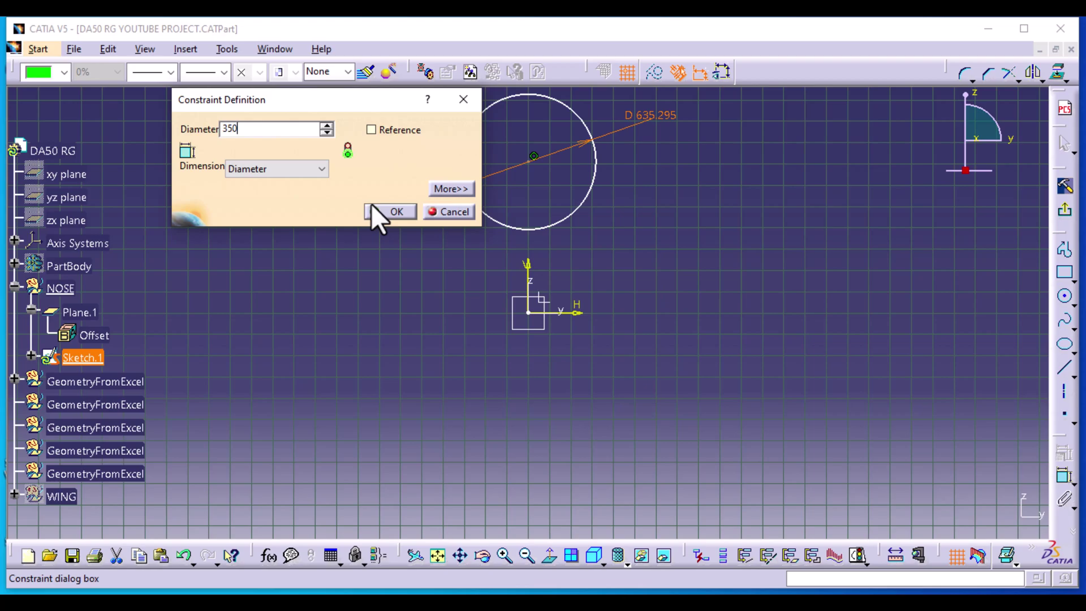
click(402, 217)
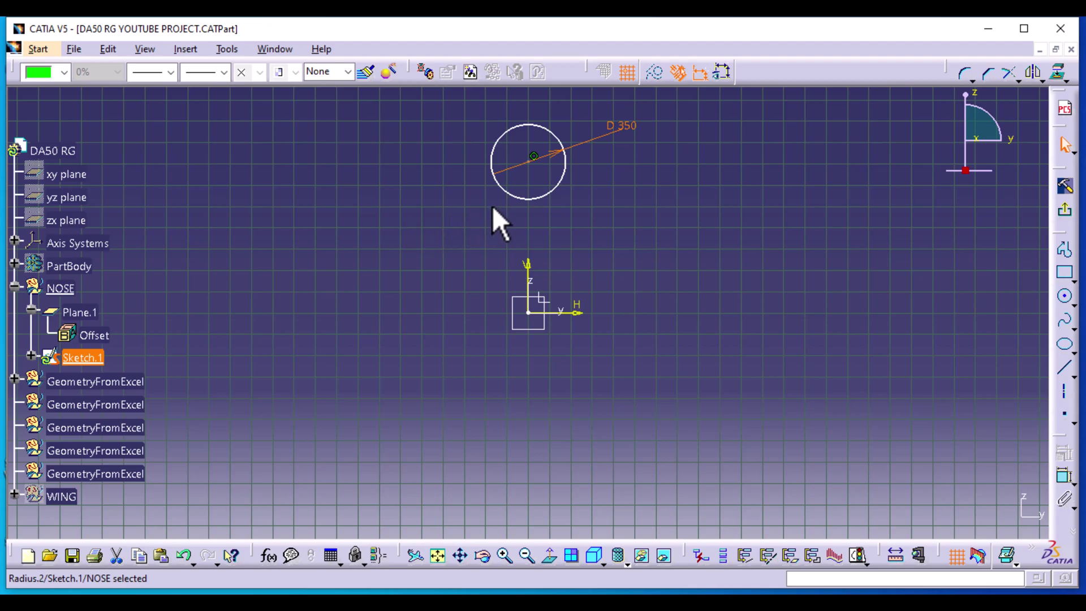
Dimension the circle's top from the horizontal axis, set the distance to 800 mm, and exit the sketch
click(545, 154)
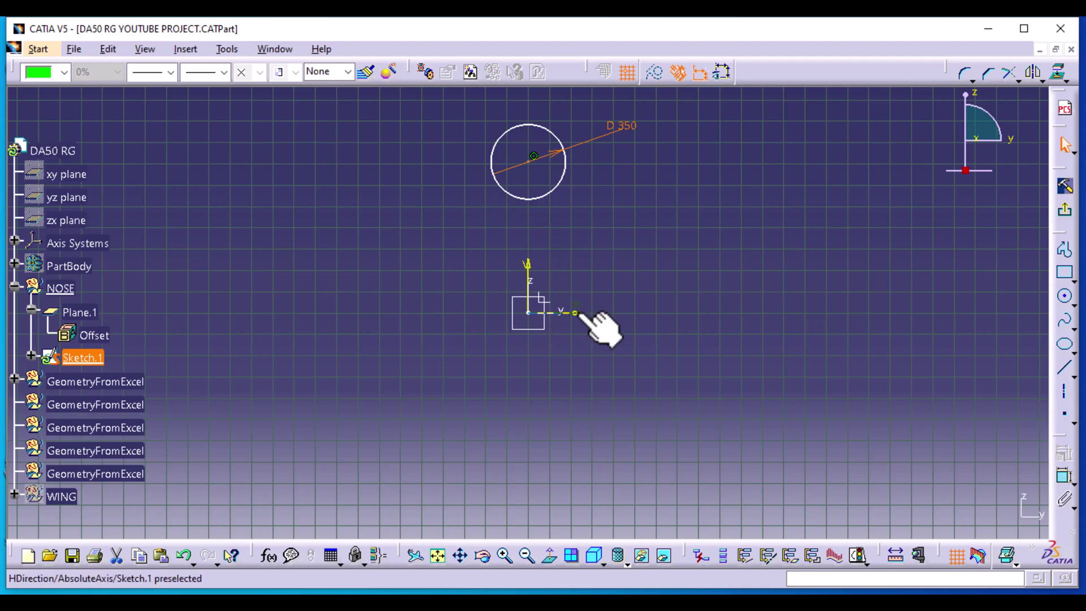
click(615, 269)
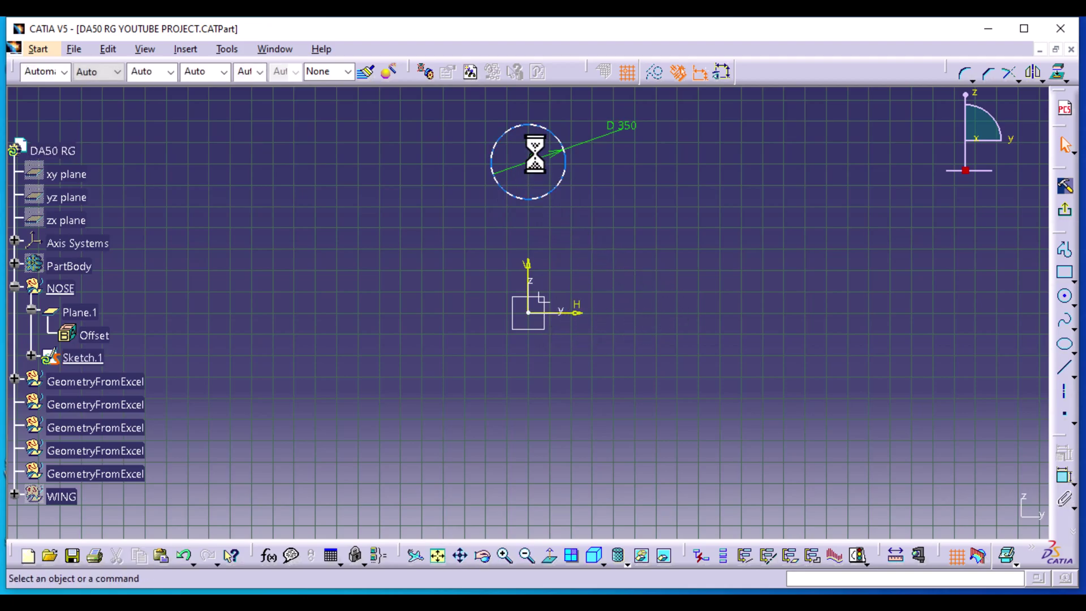
click(555, 137)
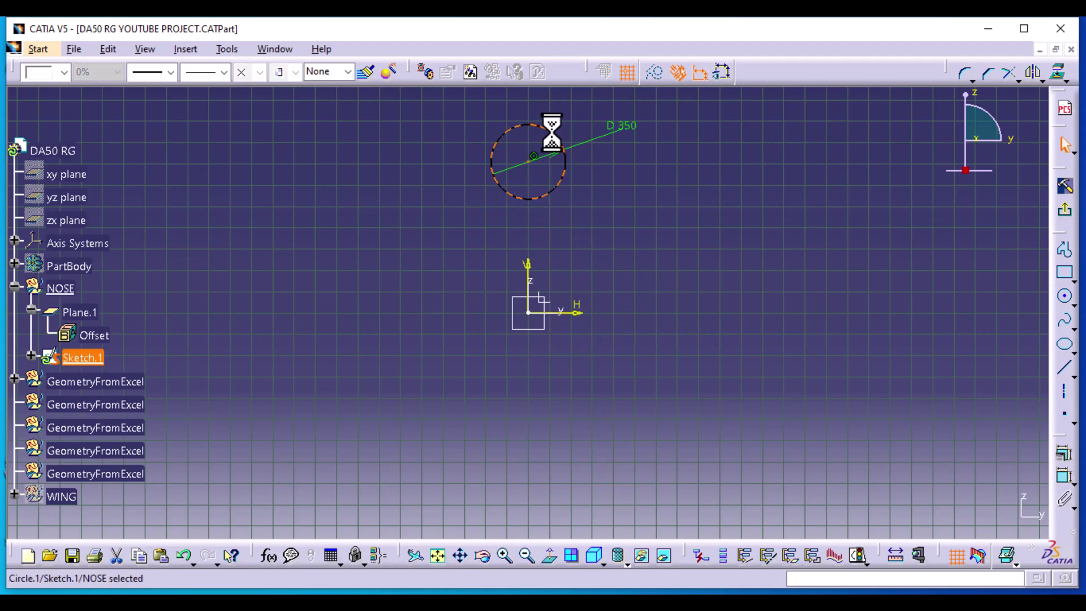
ctrl+click(574, 312)
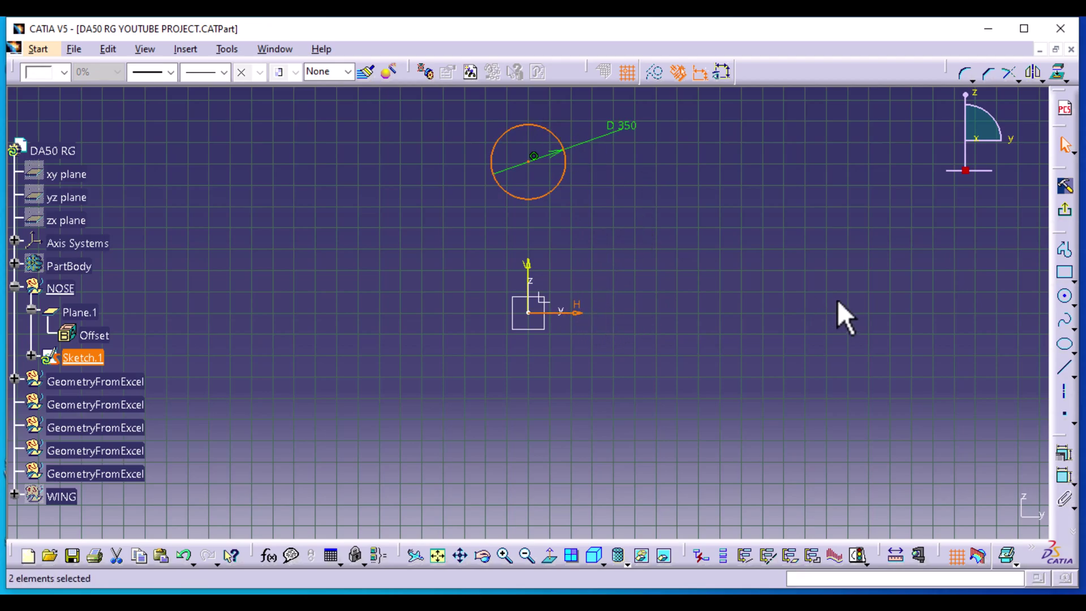
click(1064, 475)
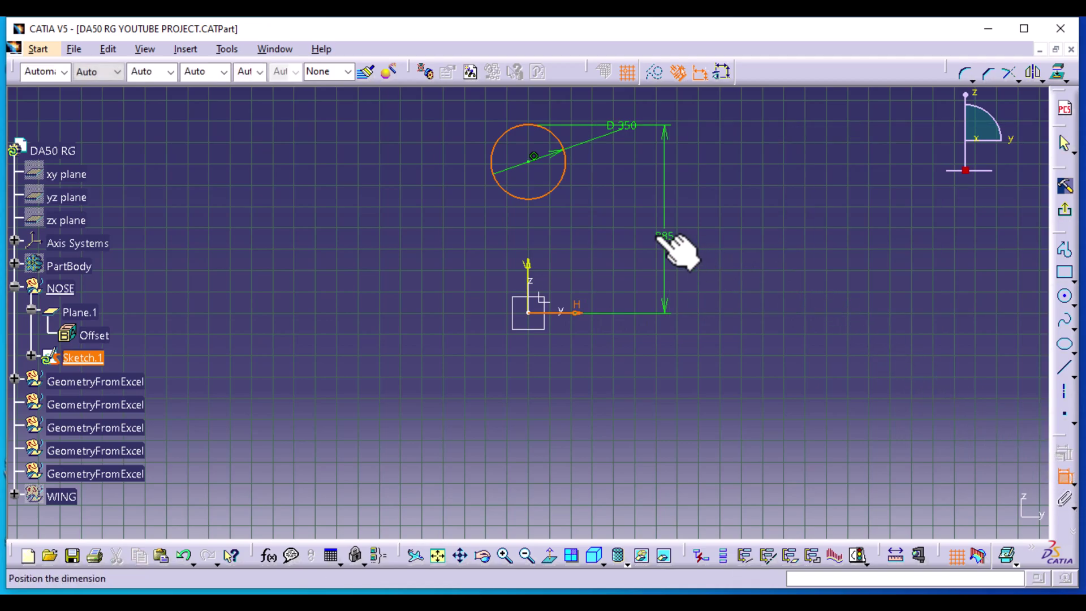
click(656, 230)
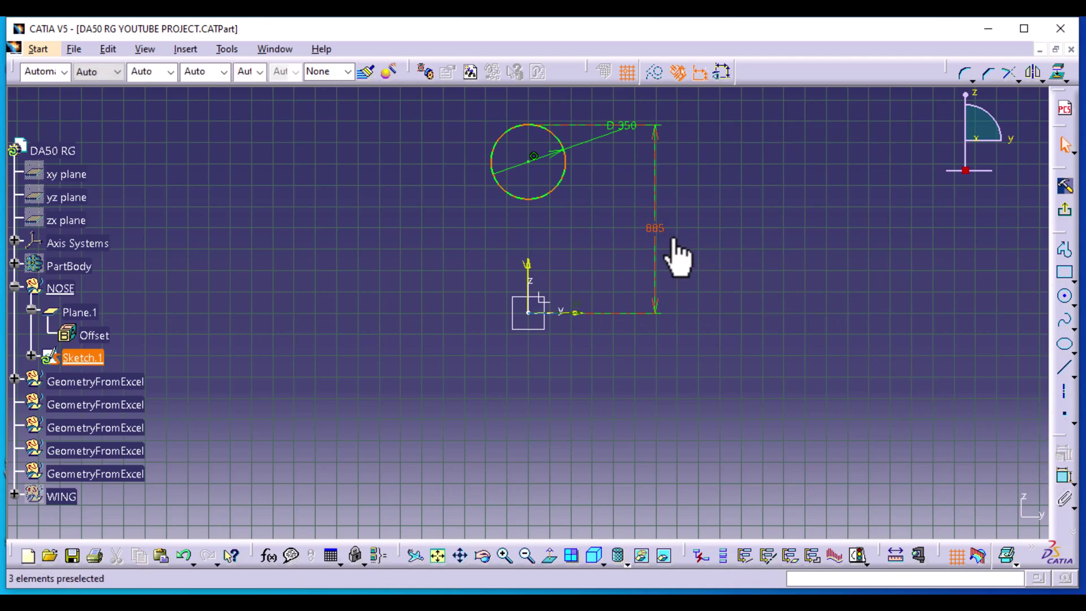
double_click(654, 229)
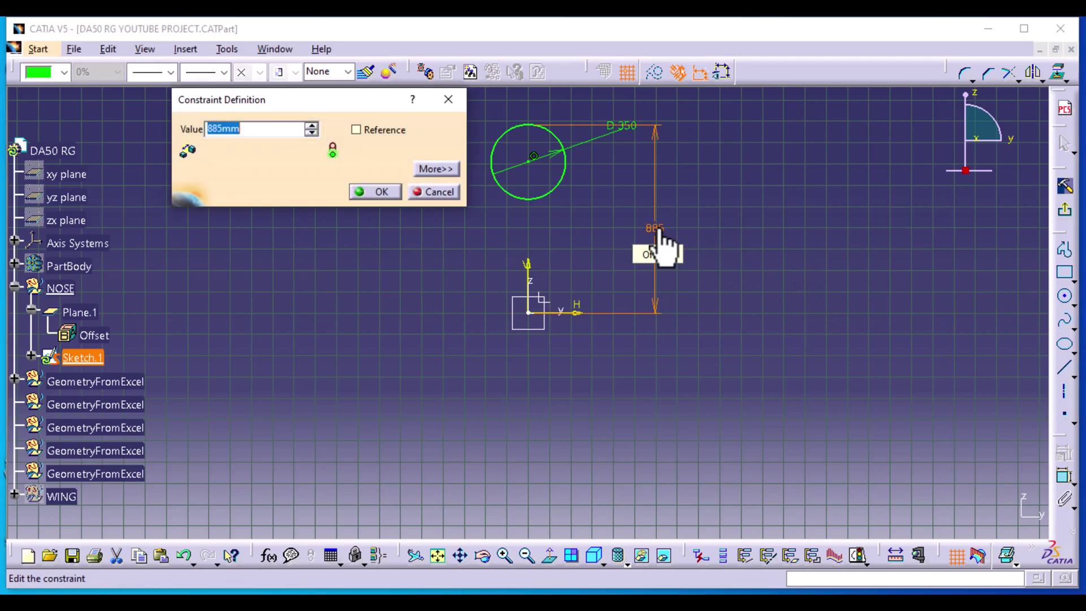
text(80)
key(Return)
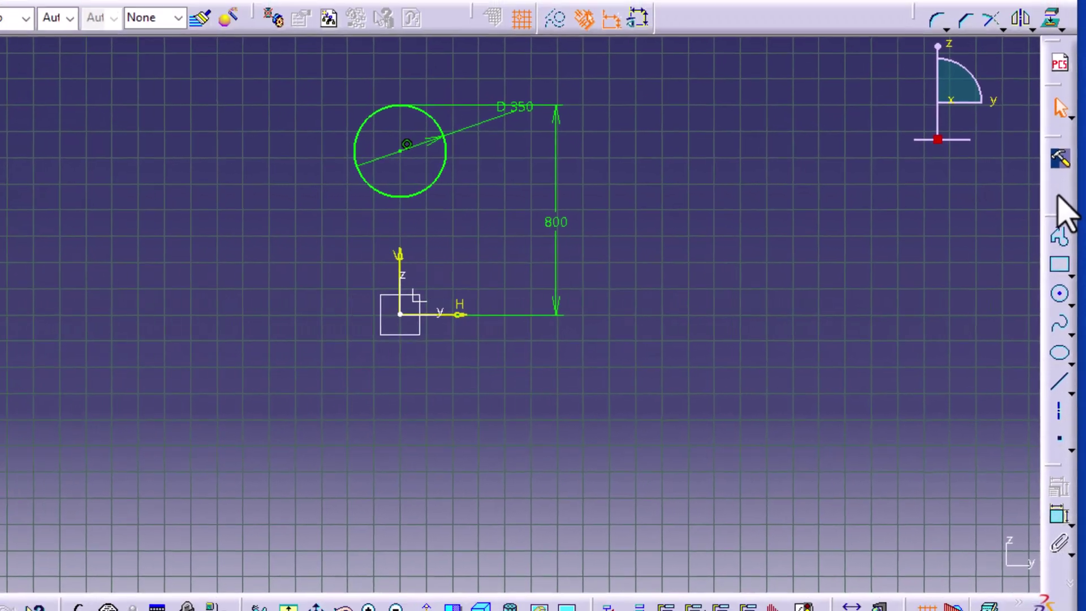
click(1057, 195)
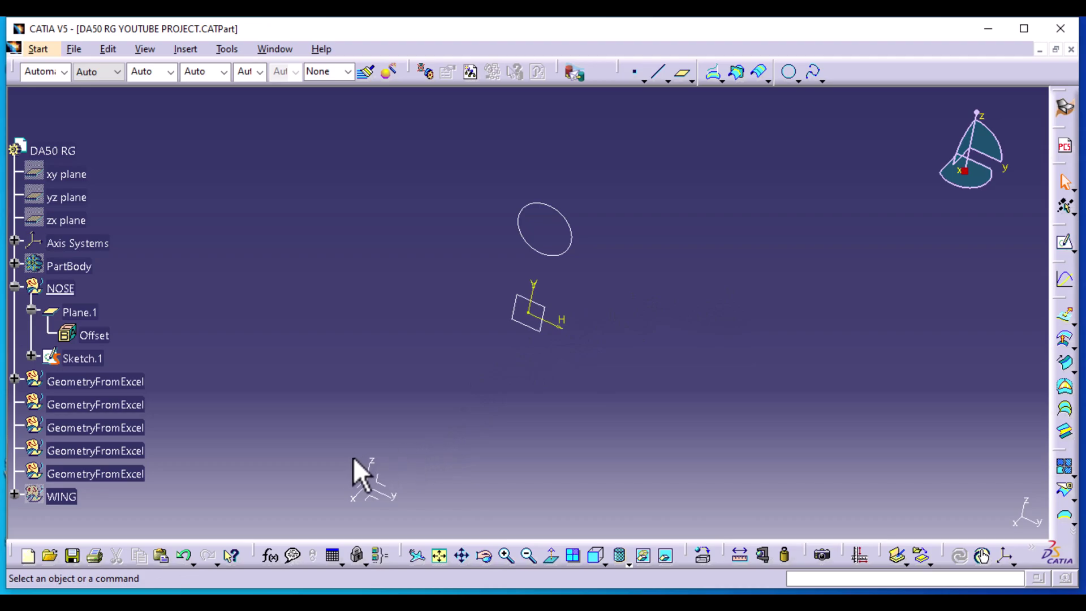
Create a second plane offset -348 mm from the YZ plane of the axis system
mouse_move(459, 495)
middle_down()
mouse_move(509, 392)
mouse_move(531, 403)
middle_up()
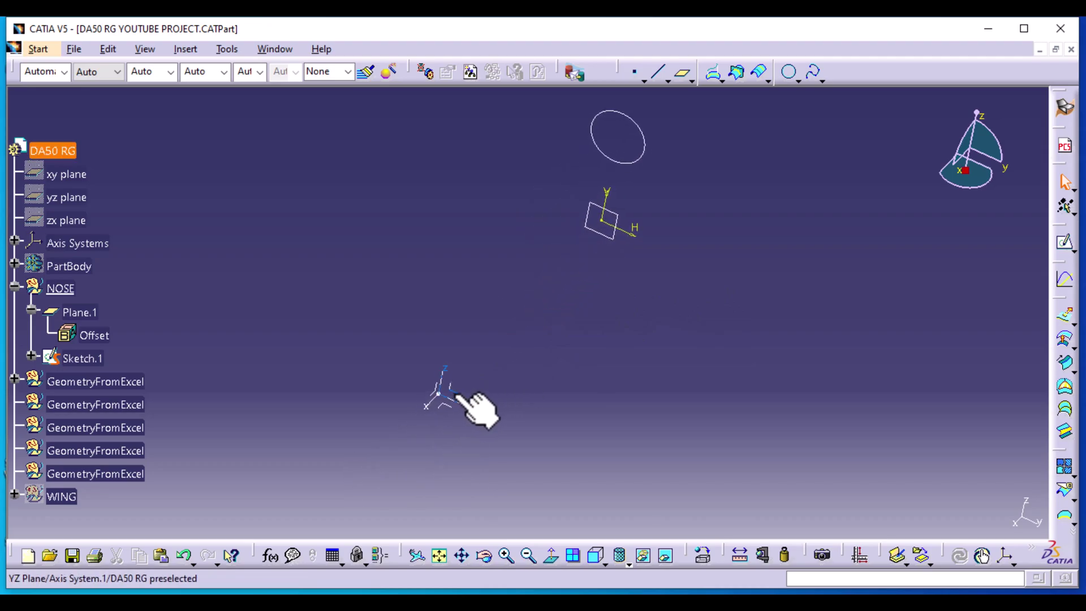
click(458, 396)
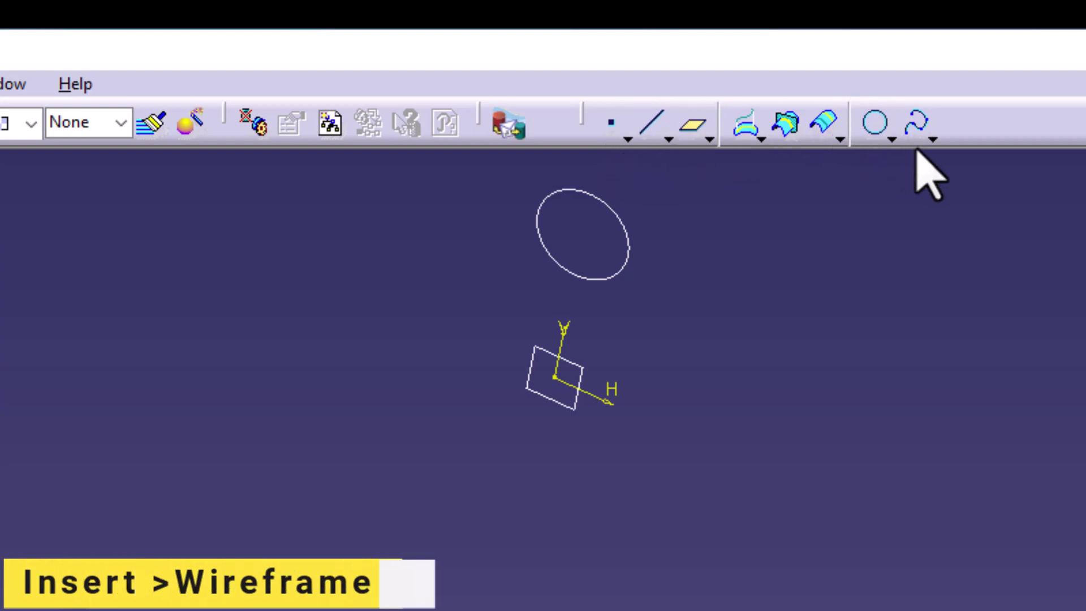
click(696, 126)
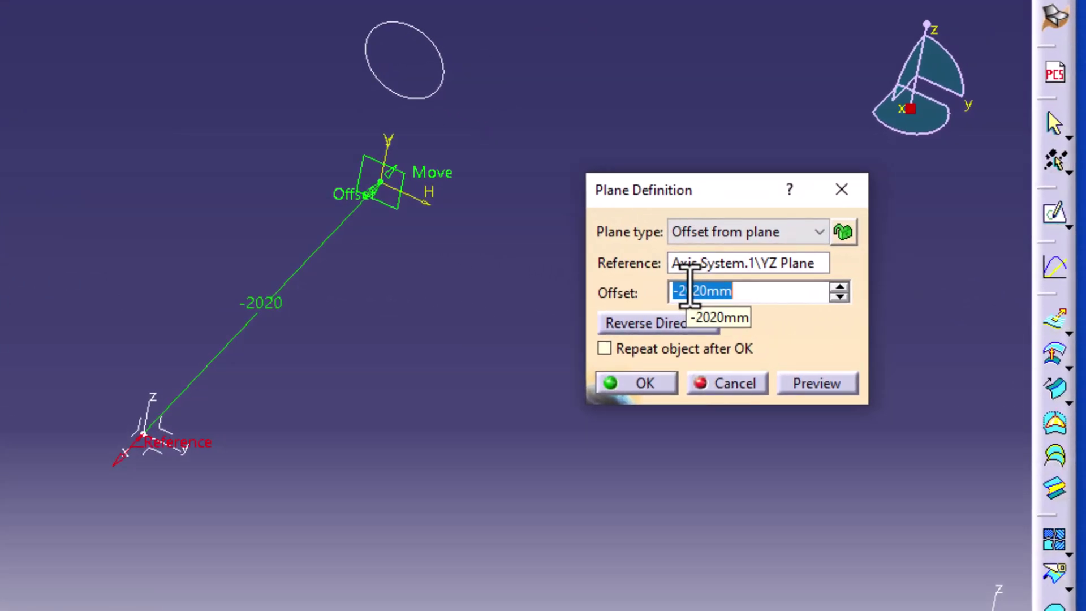
text(-348)
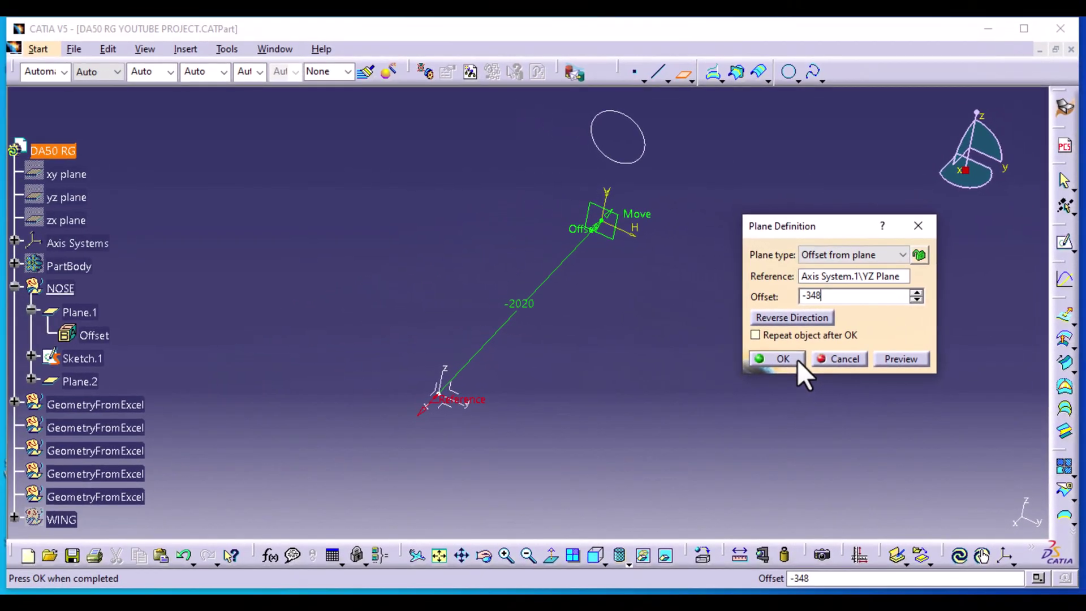
click(780, 360)
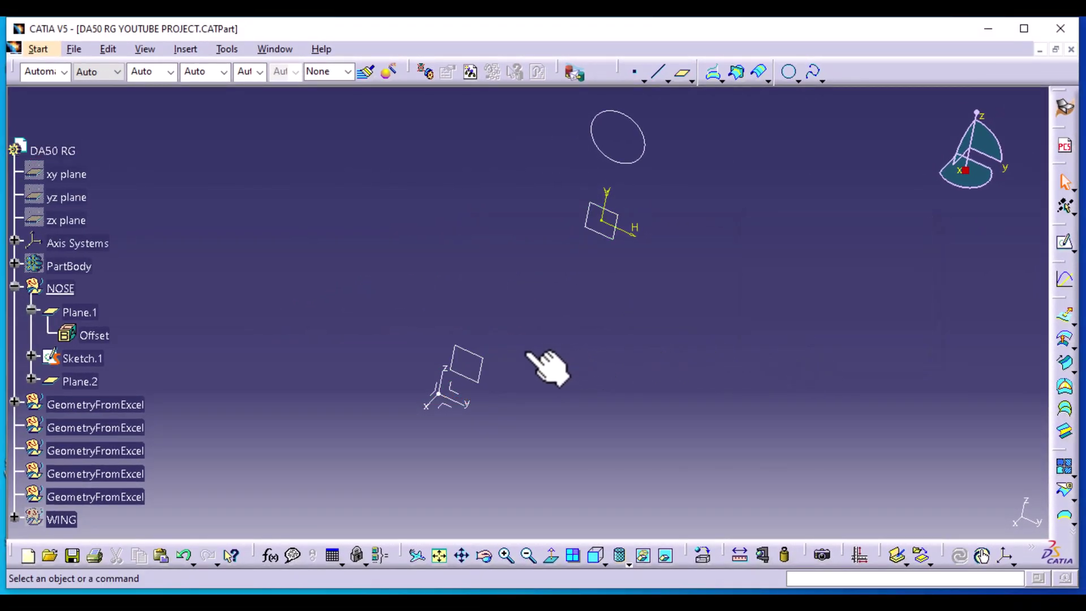
On the new offset plane, sketch a rectangle around the existing circle with its lower-right corner at about H 820 mm, V 170 mm
click(480, 362)
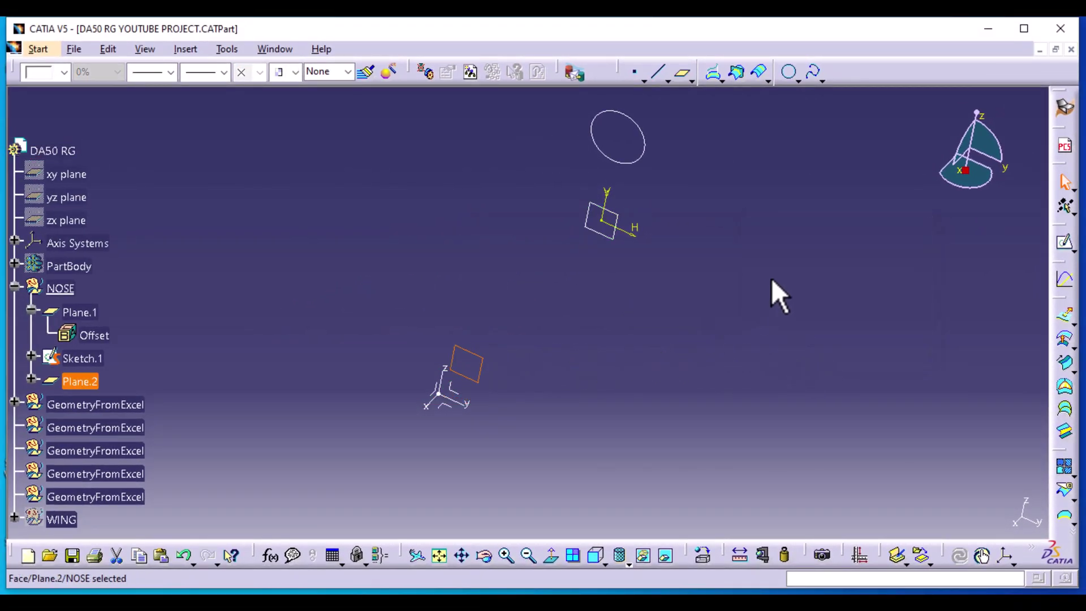
click(1062, 249)
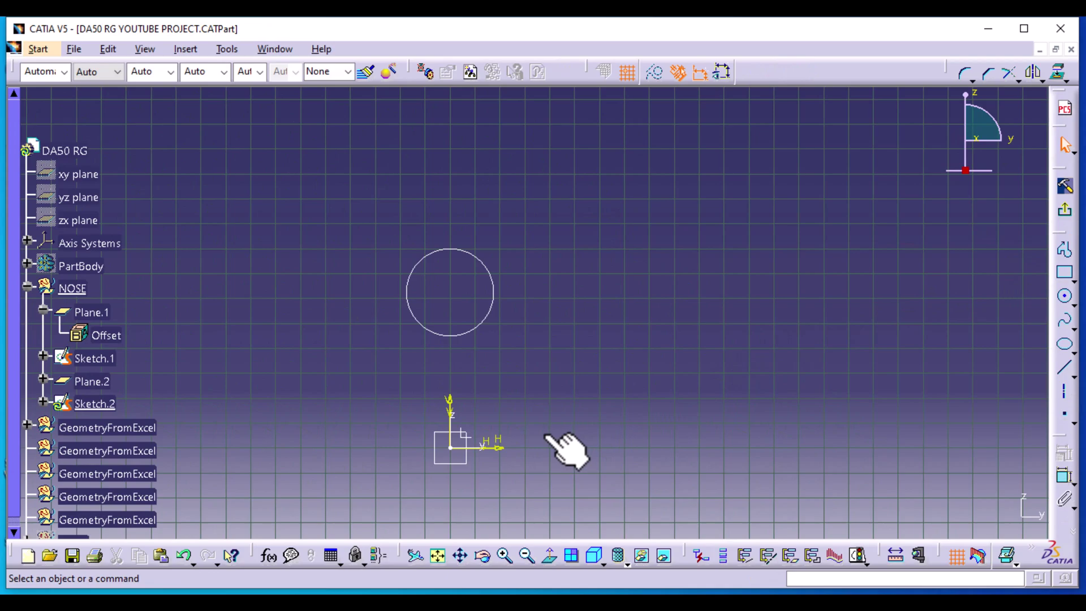
mouse_move(566, 448)
middle_down()
mouse_move(565, 419)
mouse_move(634, 396)
middle_up()
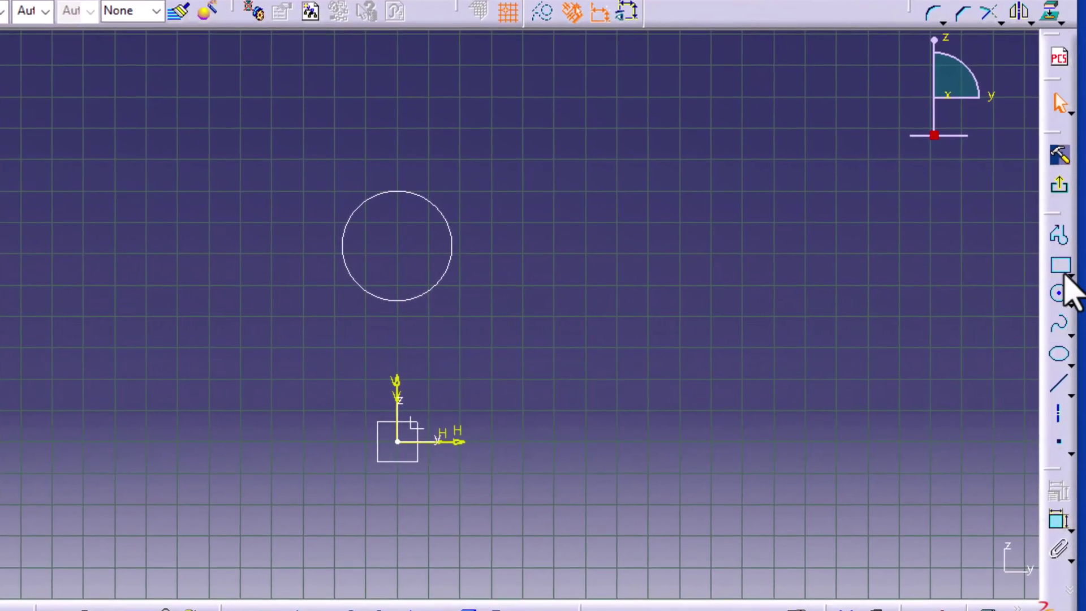
click(1062, 270)
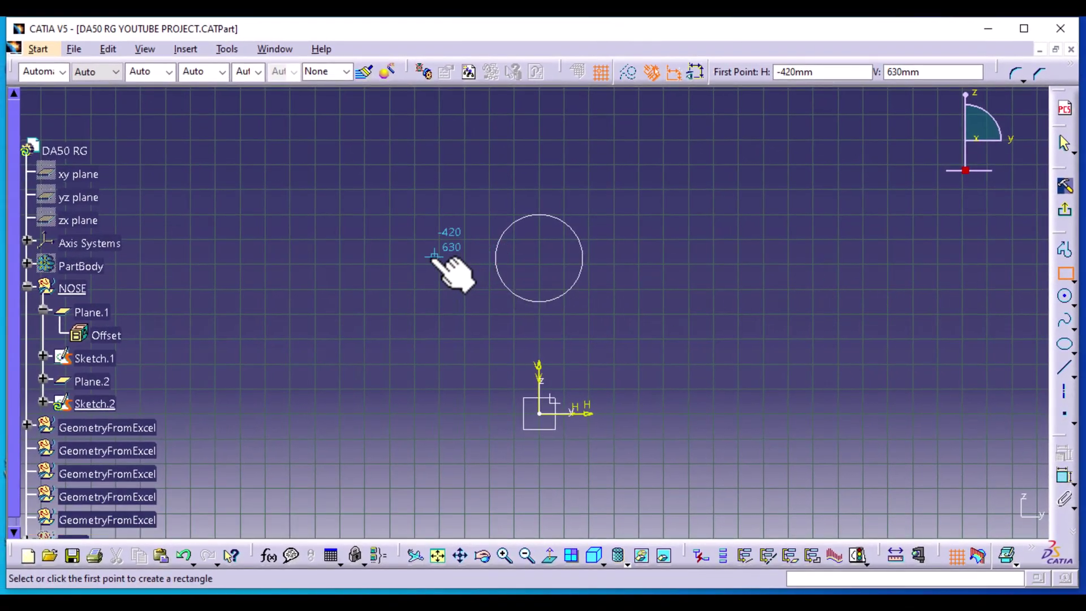
click(321, 203)
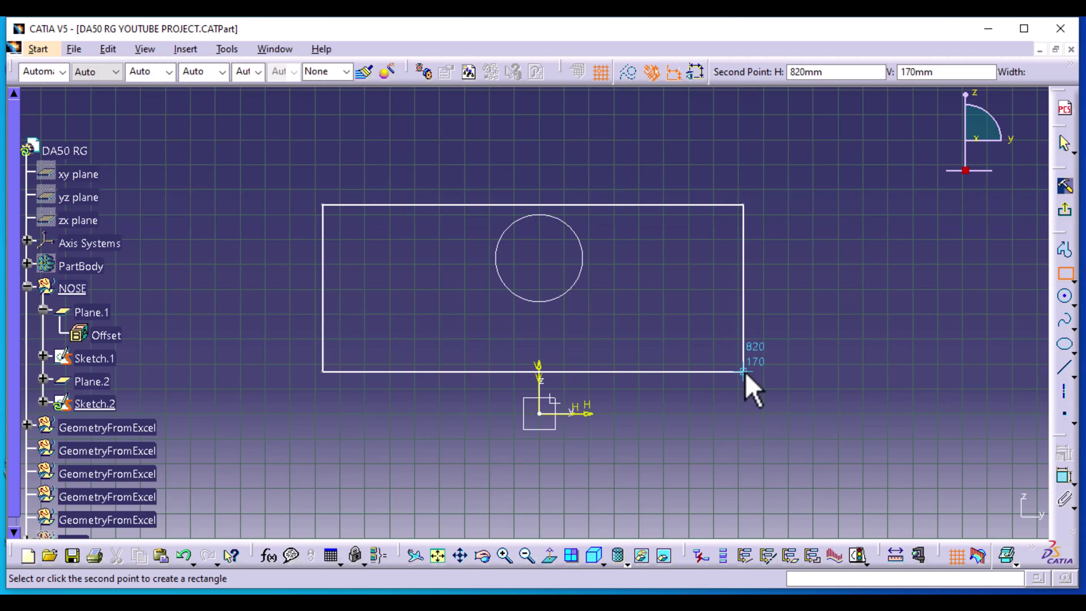
click(744, 374)
click(752, 447)
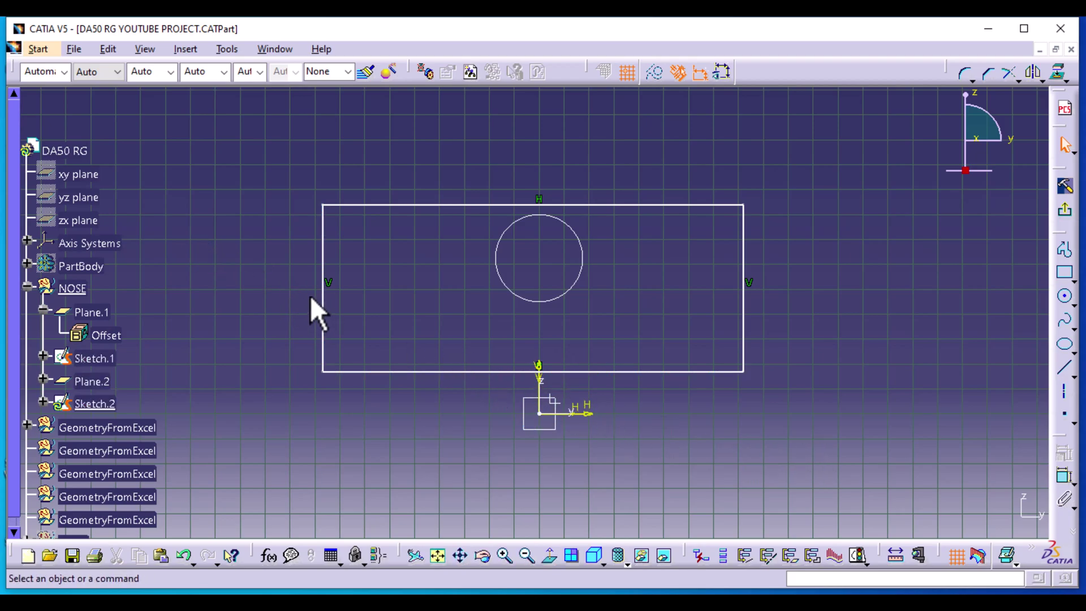
Constrain the rectangle's two vertical sides to be symmetric about the sketch's vertical axis
click(324, 305)
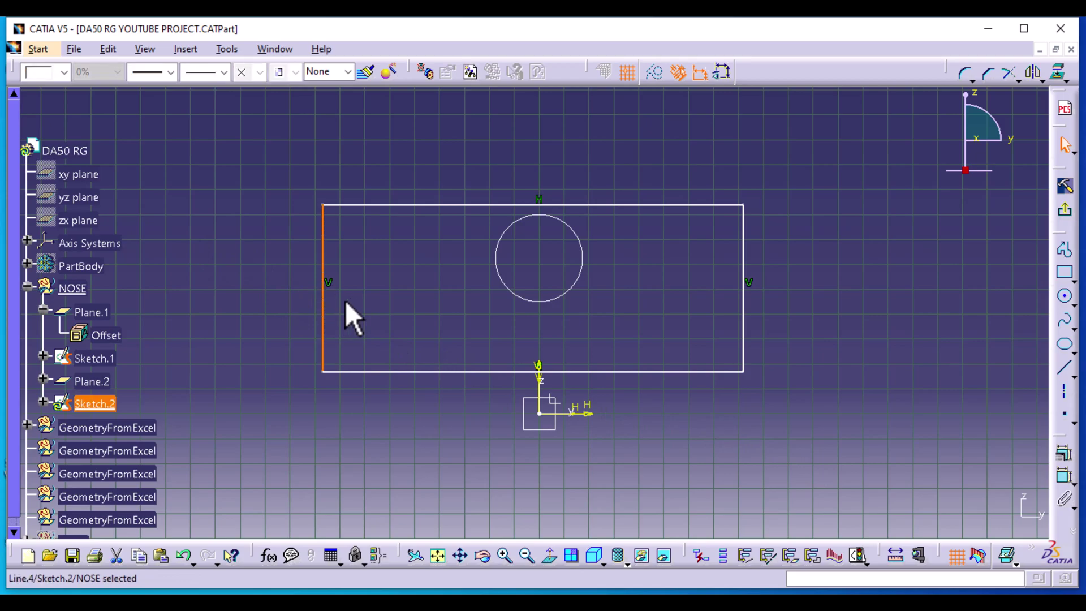
ctrl+click(743, 305)
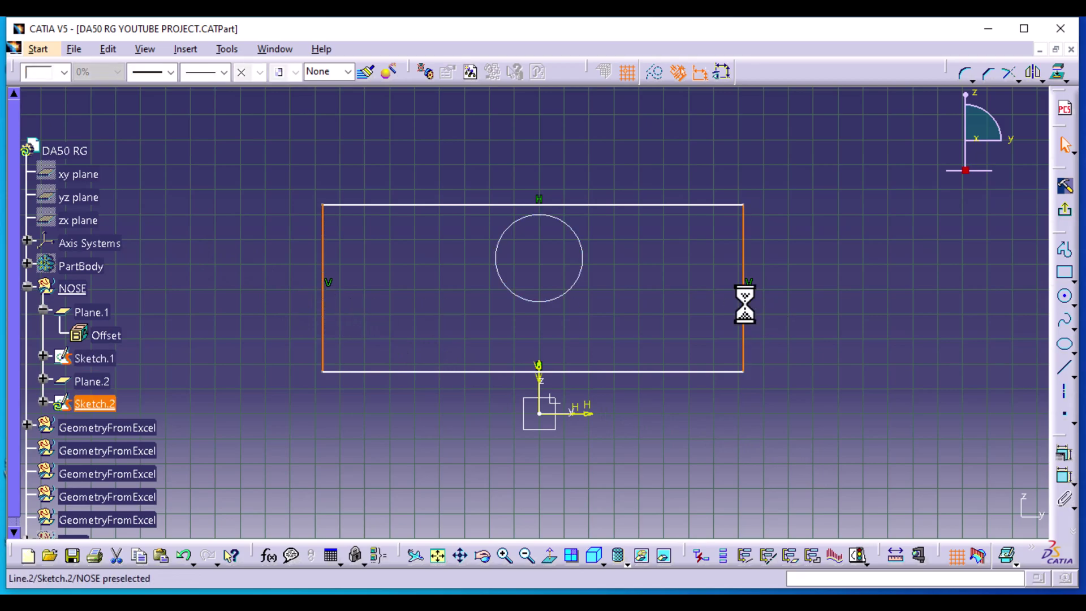
ctrl+click(545, 390)
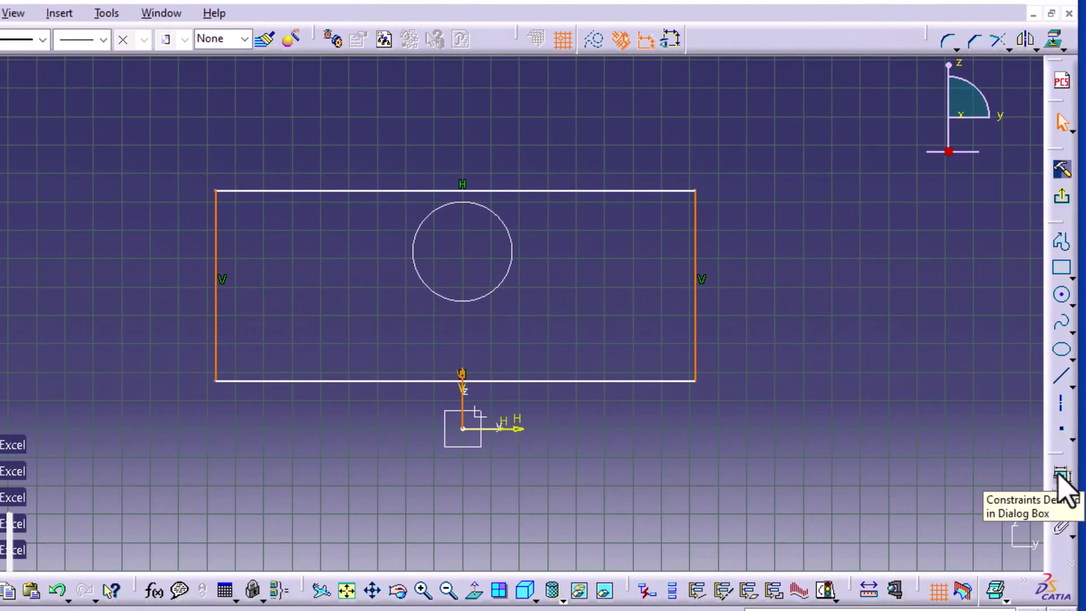
click(1060, 476)
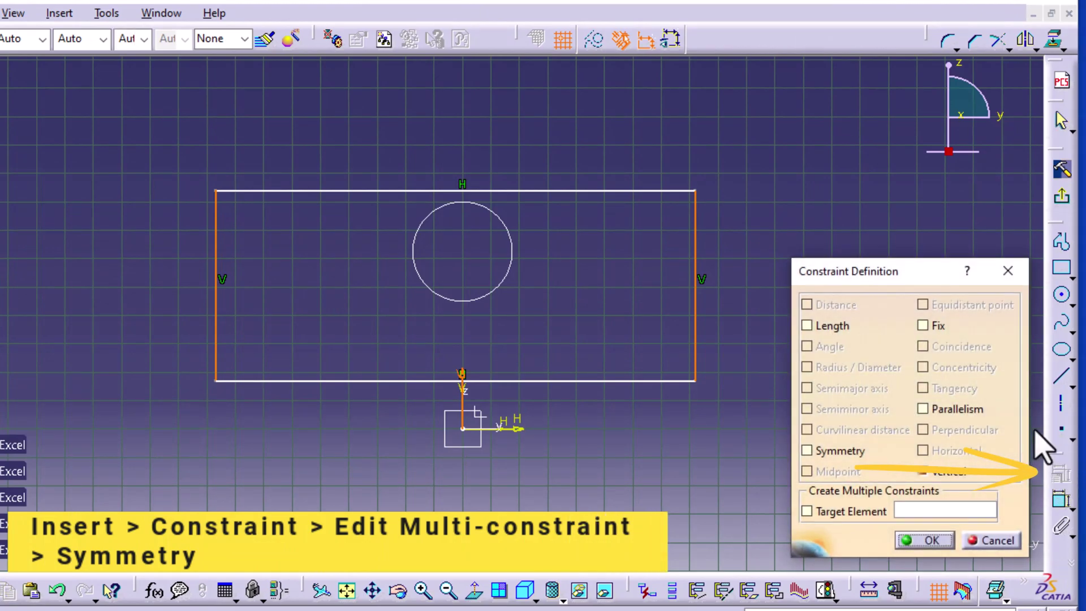
click(835, 451)
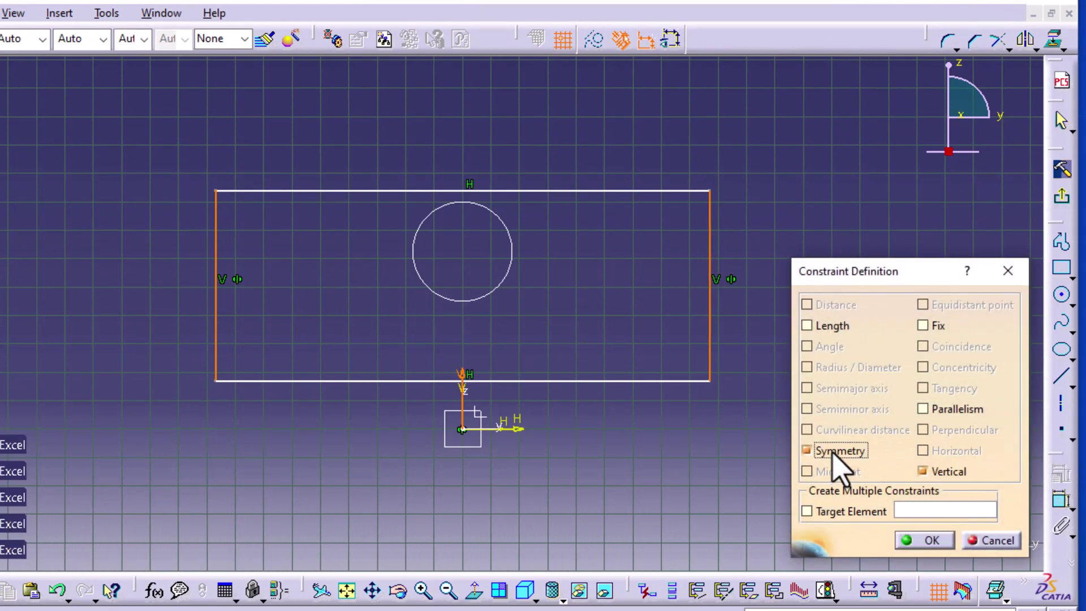
click(930, 540)
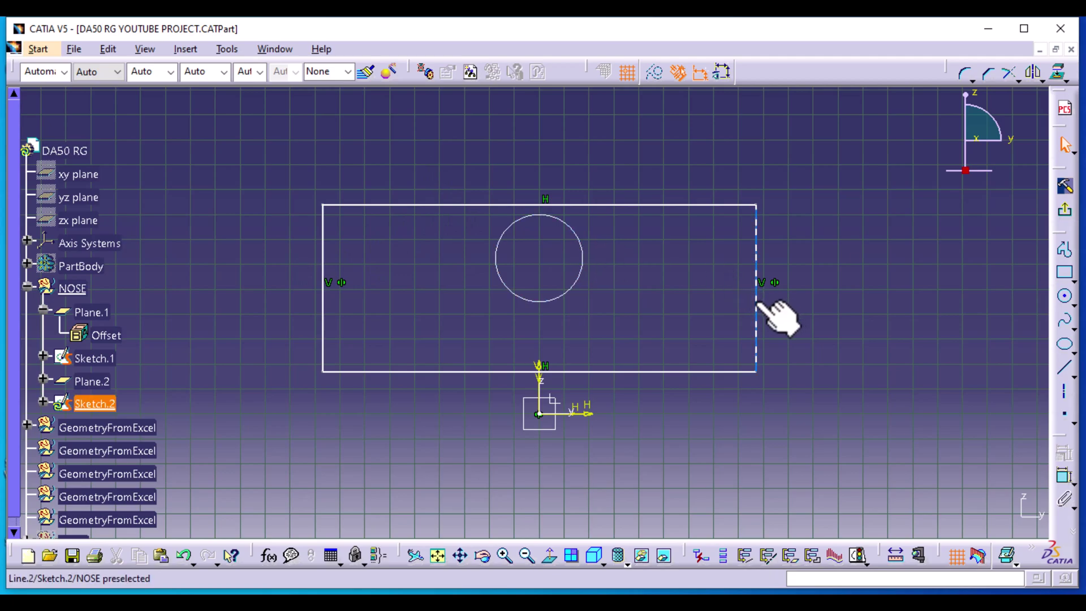
Dimension the distance between the rectangle's vertical sides and set it to 1200 mm
click(324, 259)
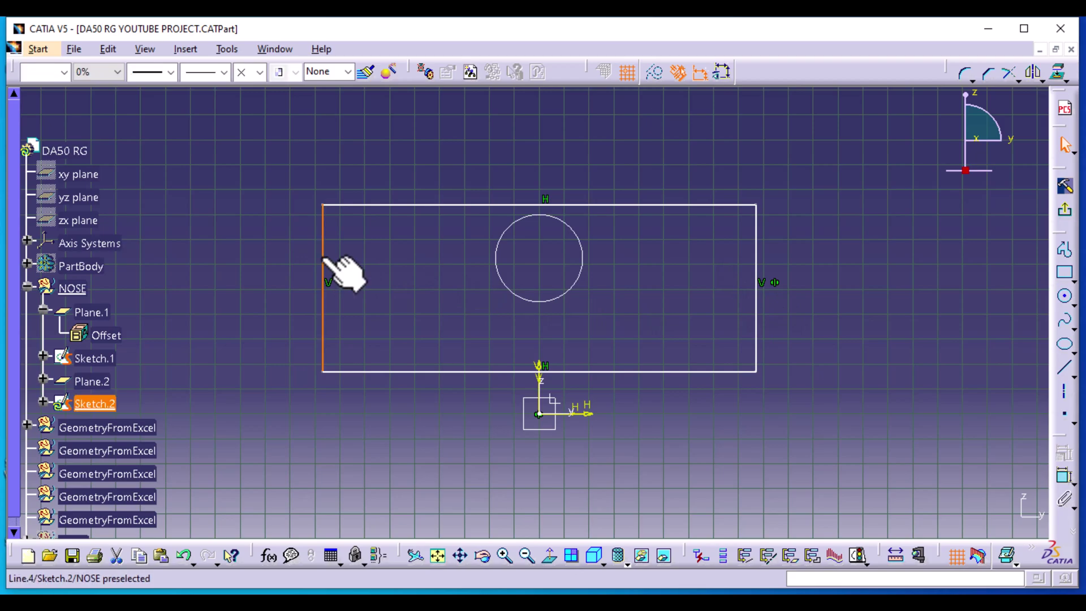
ctrl+click(756, 261)
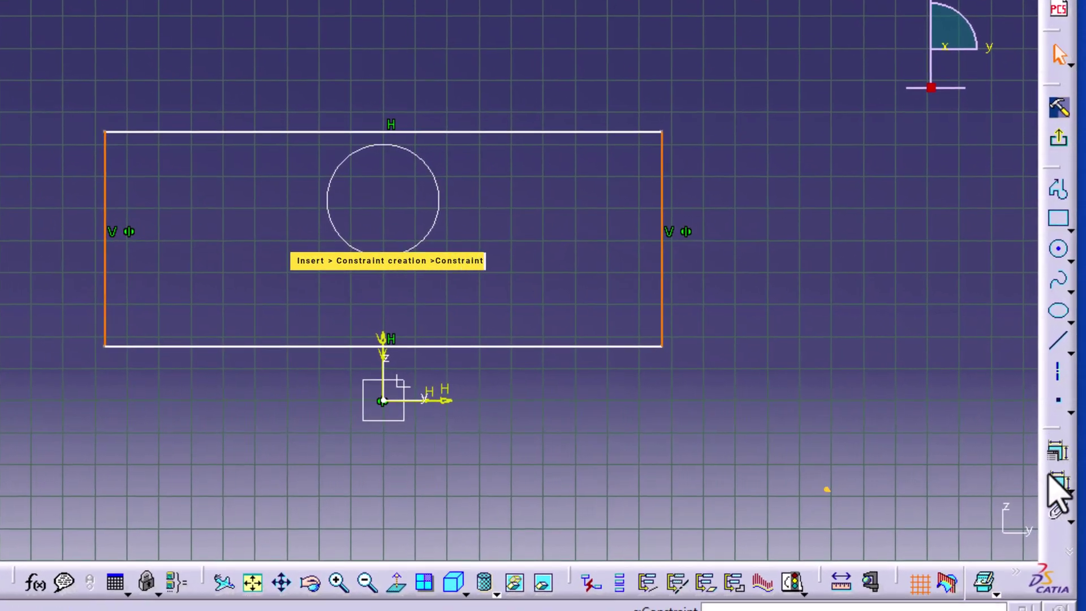
click(1053, 480)
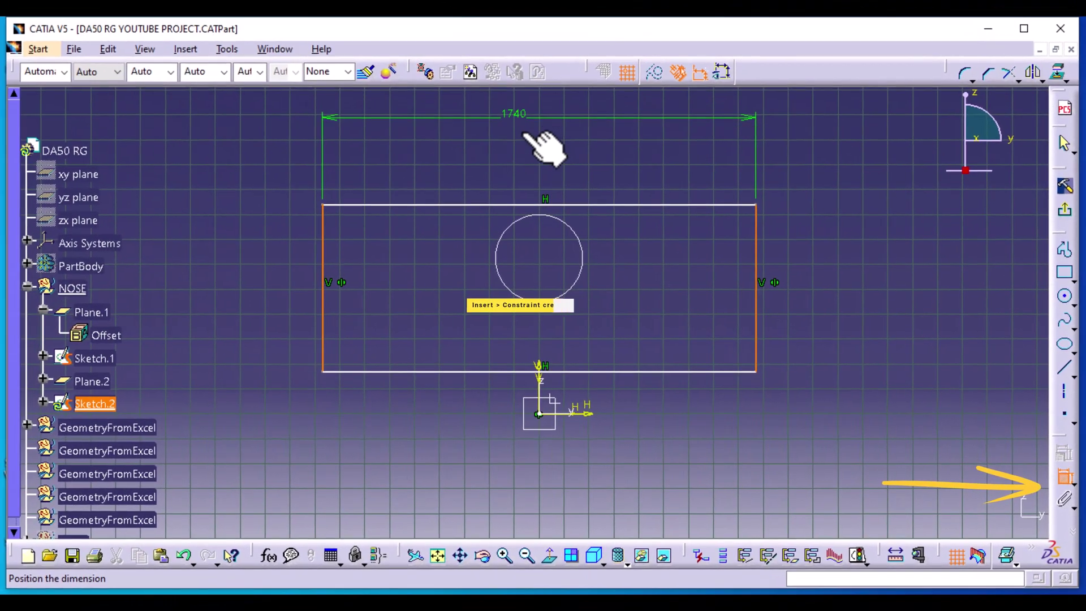
click(536, 131)
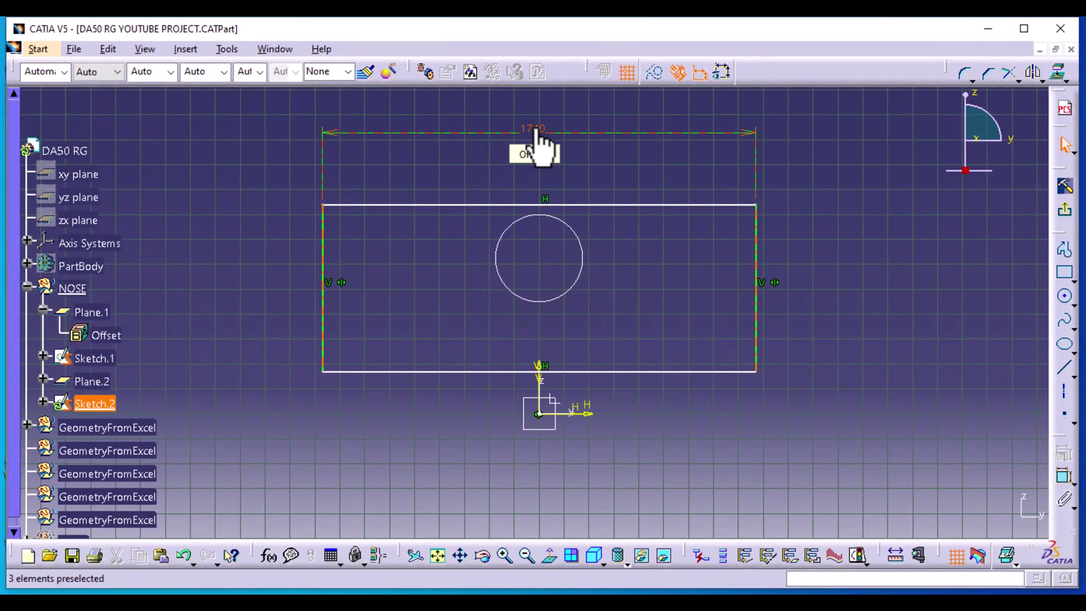
double_click(535, 131)
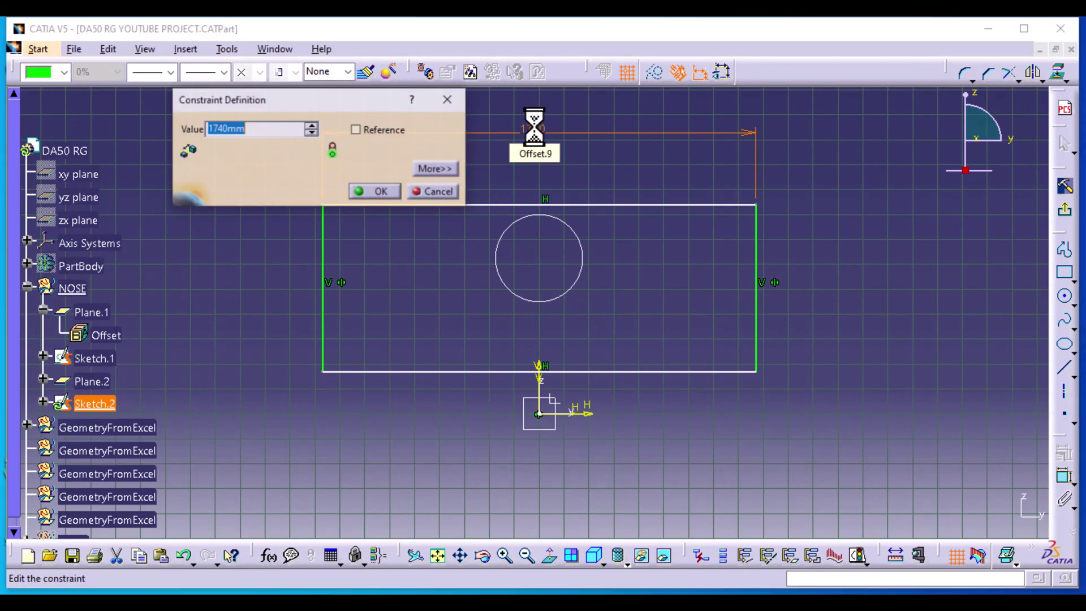
text(1200)
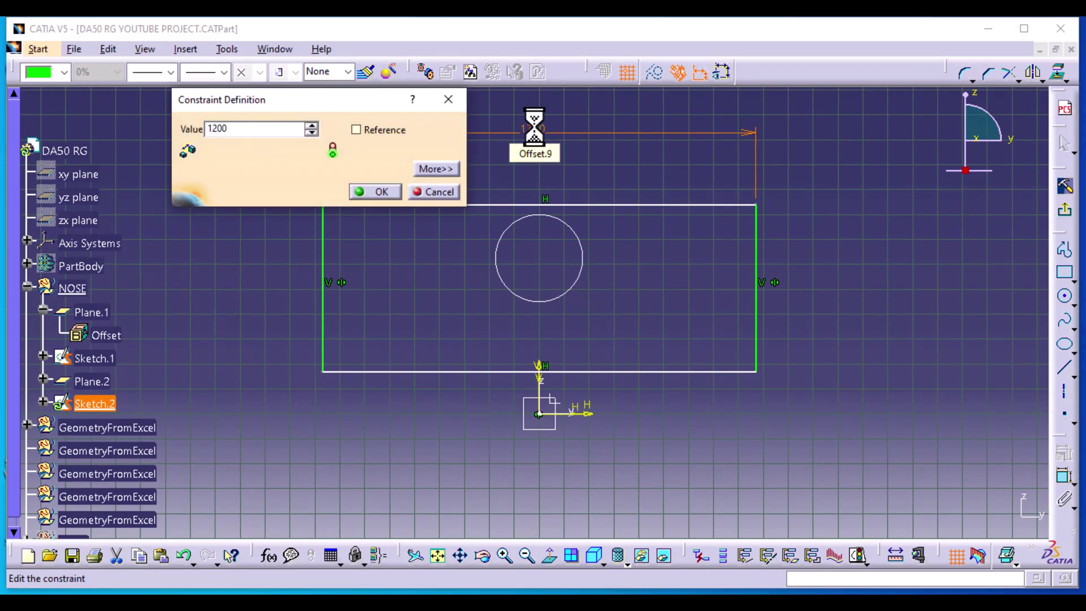
key(Return)
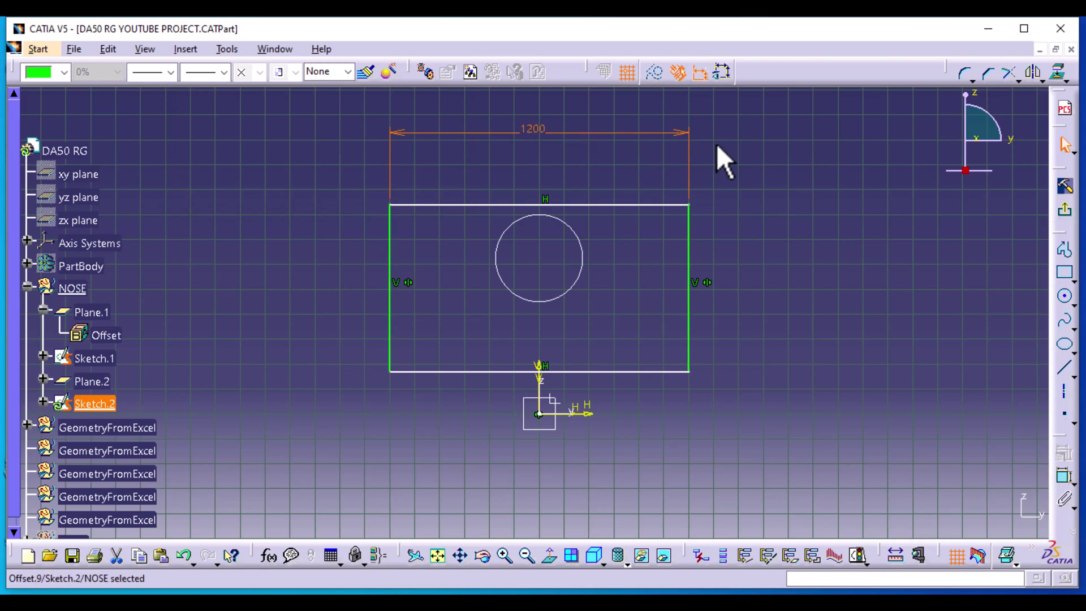
click(777, 254)
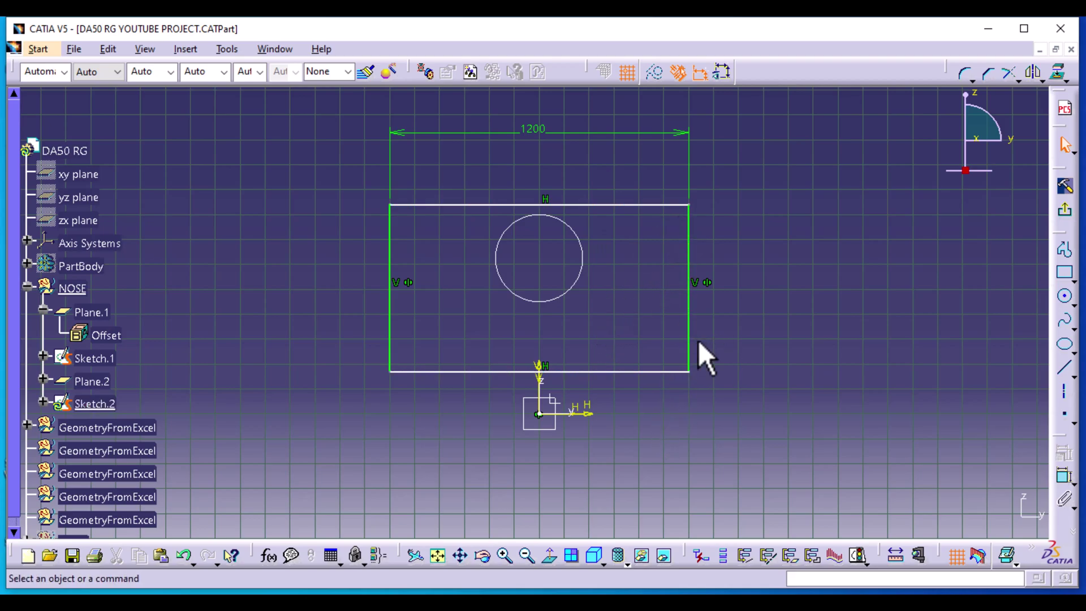
Dimension the distance between the rectangle's horizontal sides, set it to 834 mm, and shift the rectangle up so its lower side lies above the origin
click(616, 205)
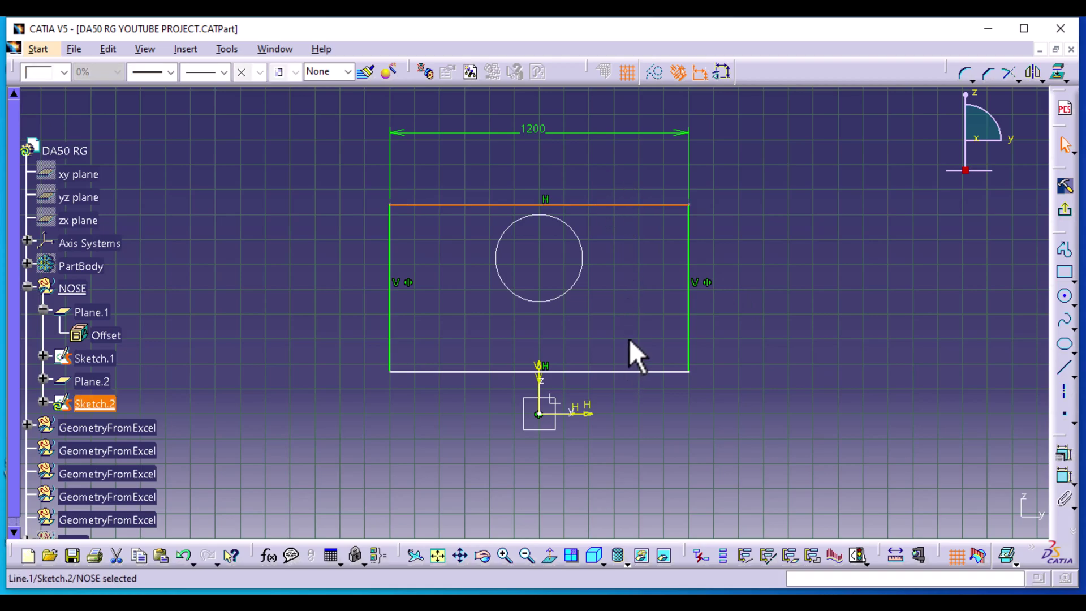
ctrl+click(638, 371)
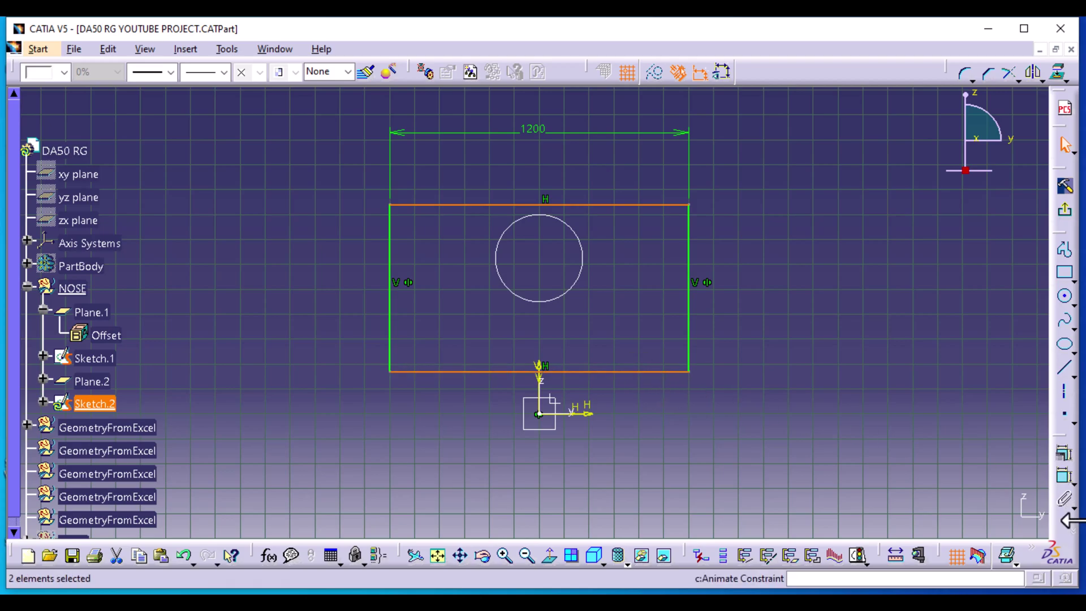
click(1064, 478)
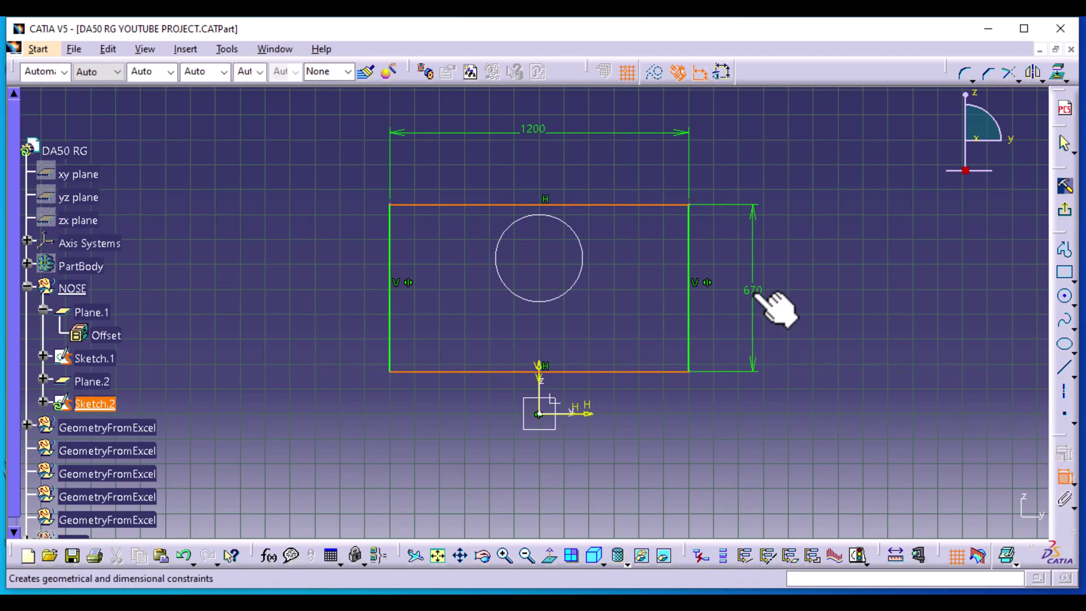
click(760, 277)
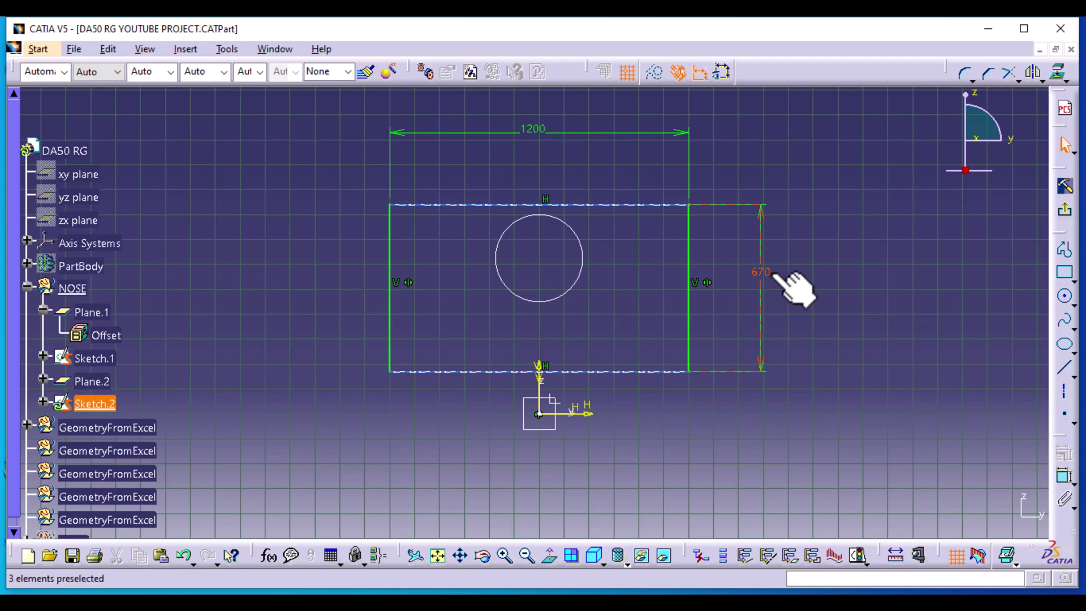
double_click(767, 276)
text(834)
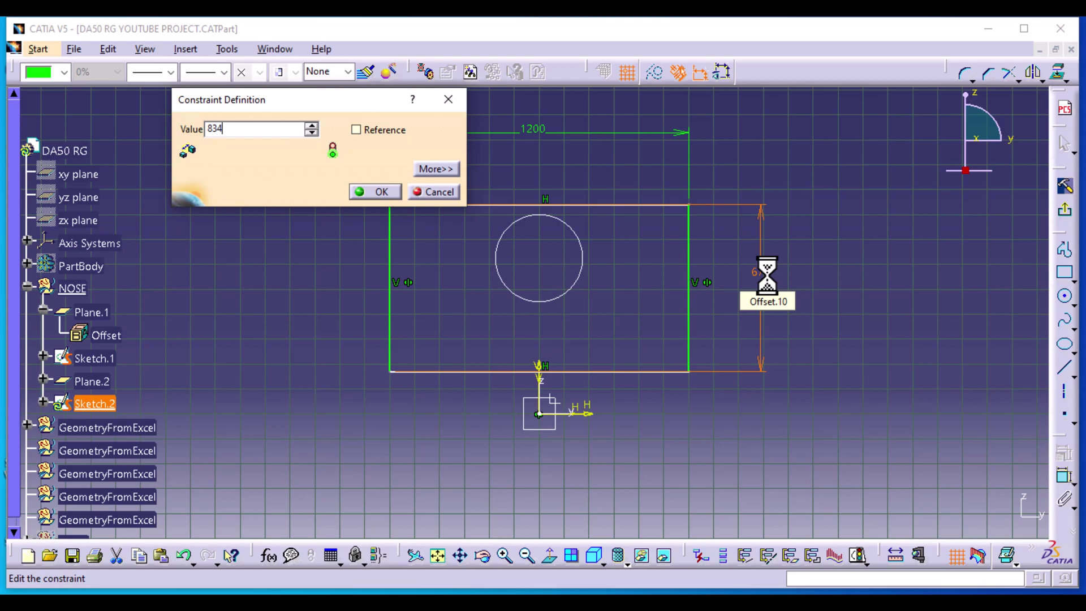
click(377, 192)
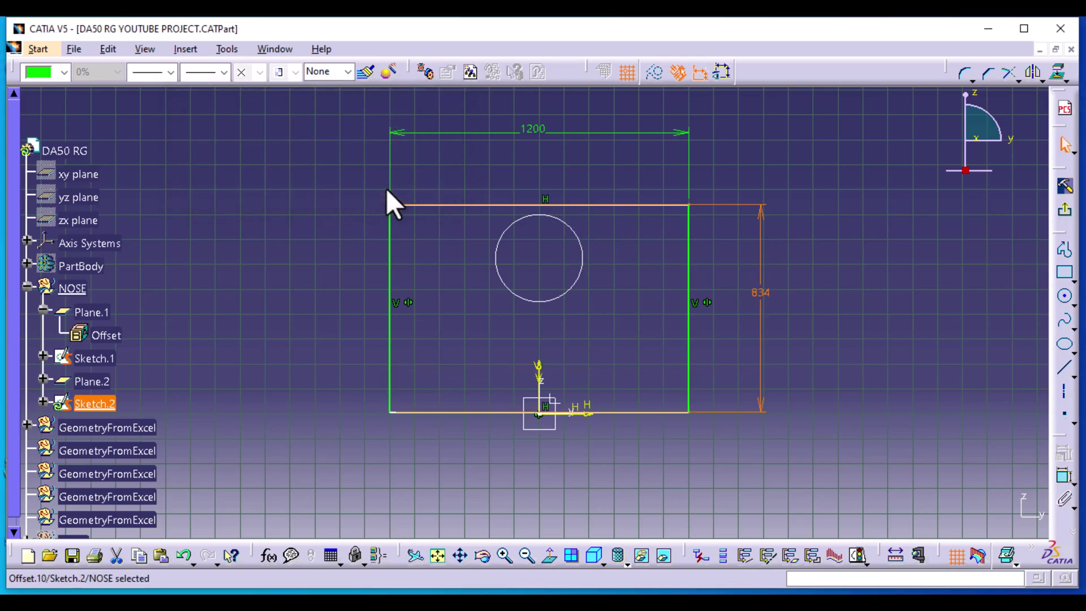
click(836, 267)
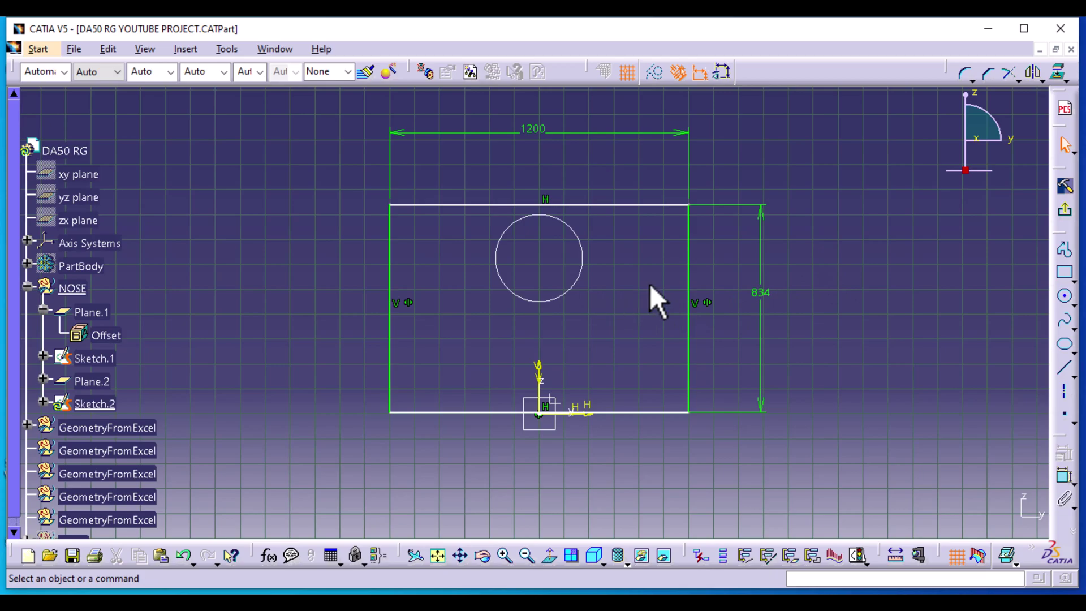
drag(672, 206, 666, 172)
click(909, 288)
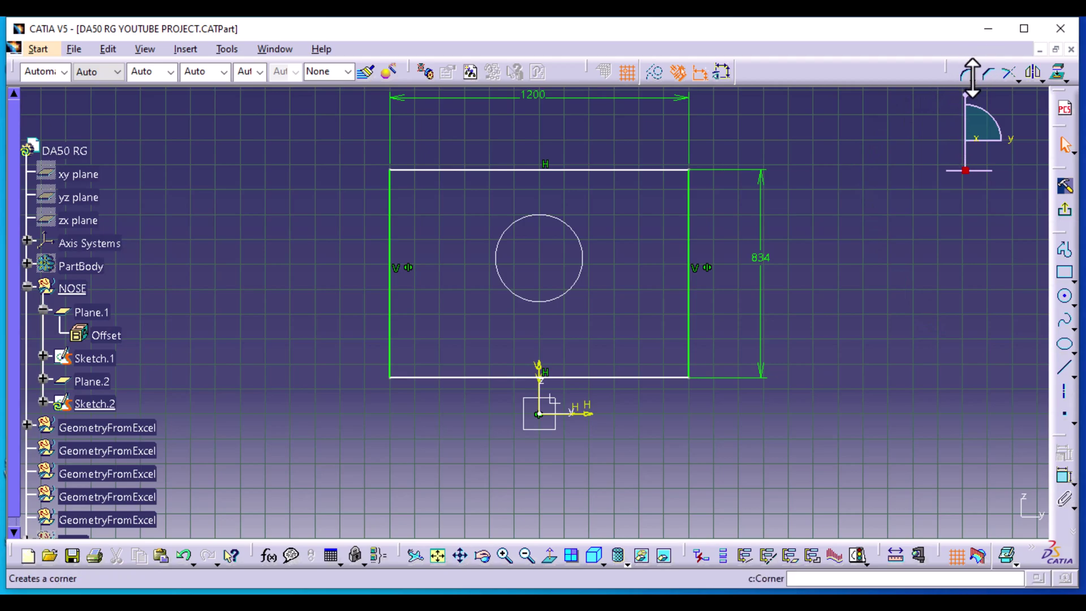
Round the rectangle's upper-left corner with the Corner operation and set its radius to 200 mm
click(191, 47)
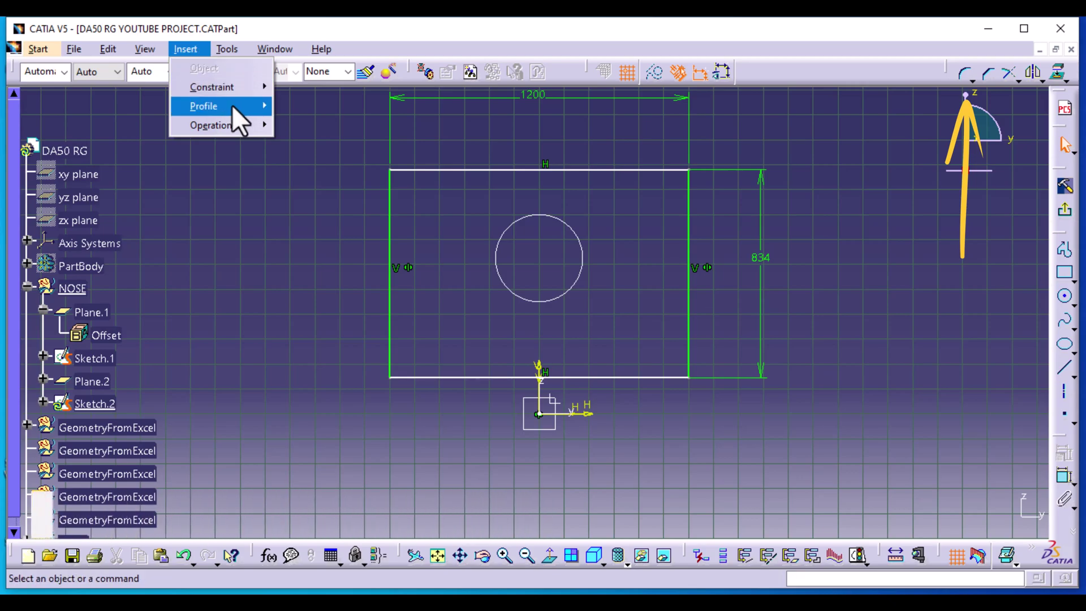
mouse_move(238, 123)
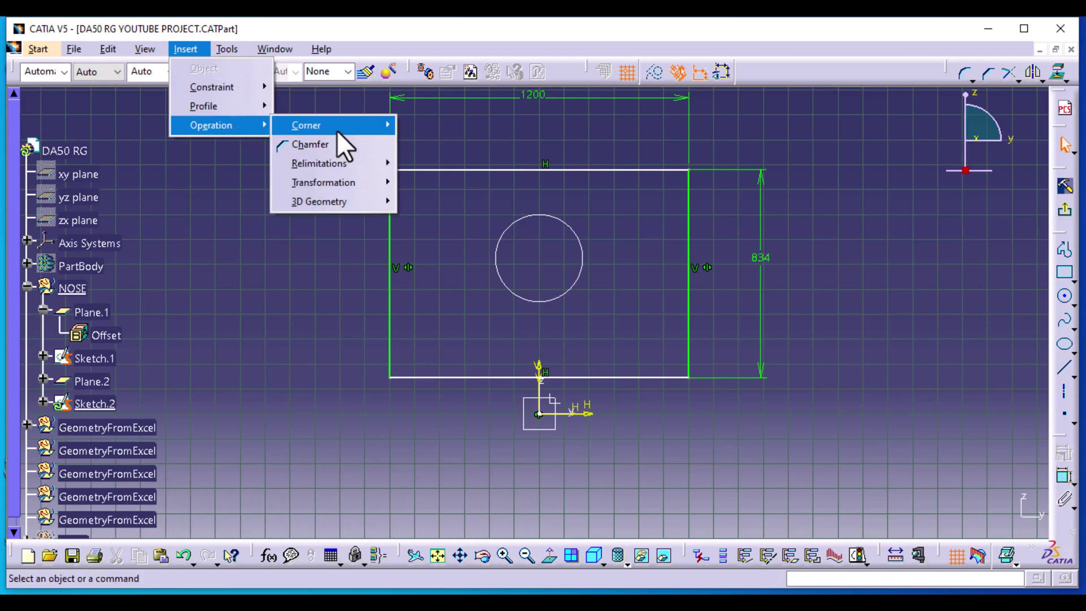
mouse_move(338, 132)
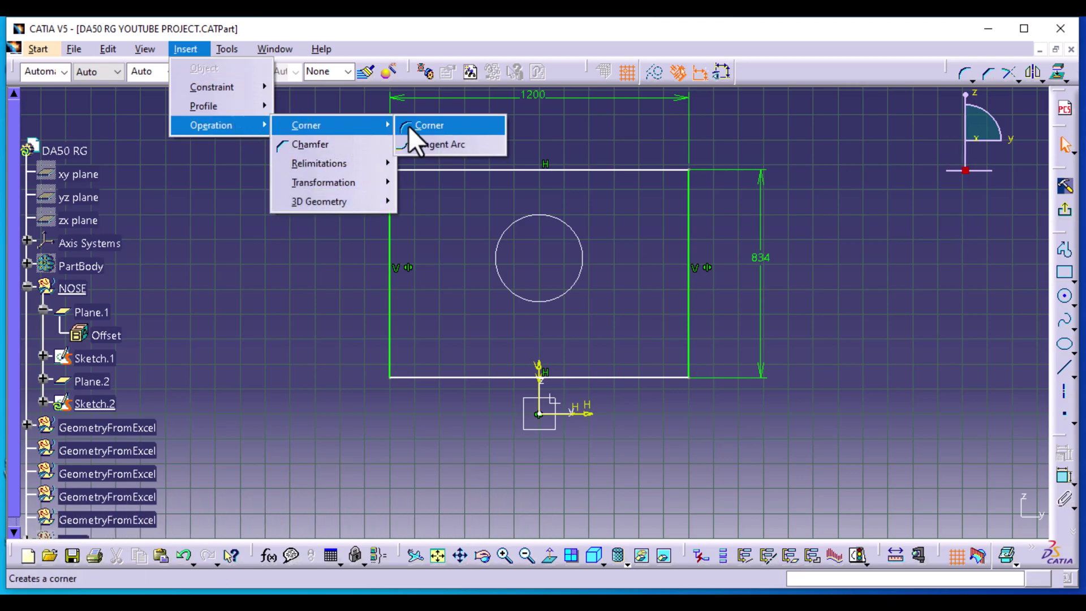
click(444, 130)
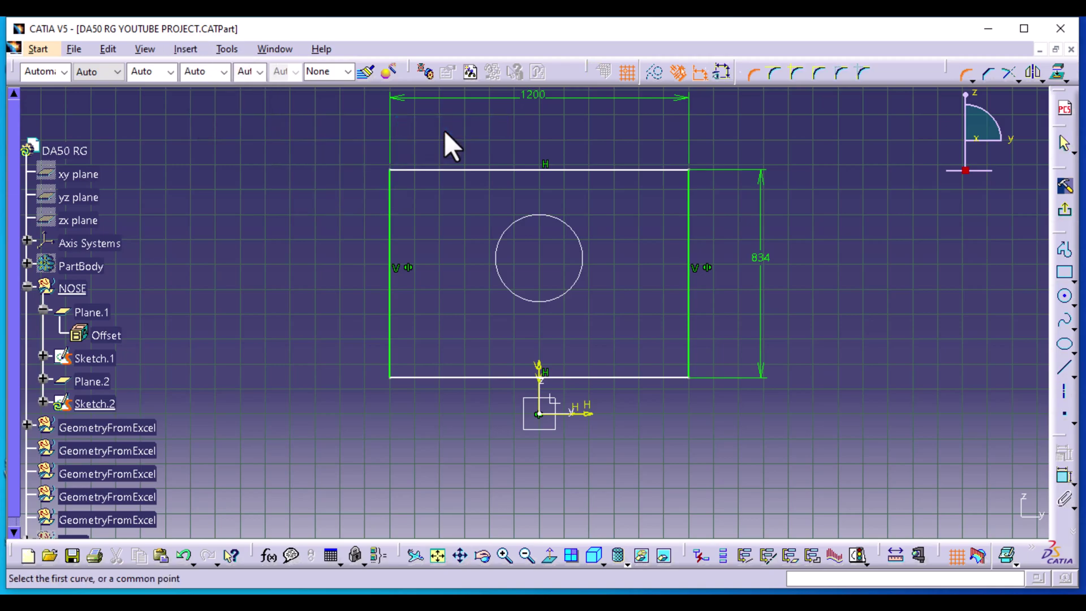
click(390, 218)
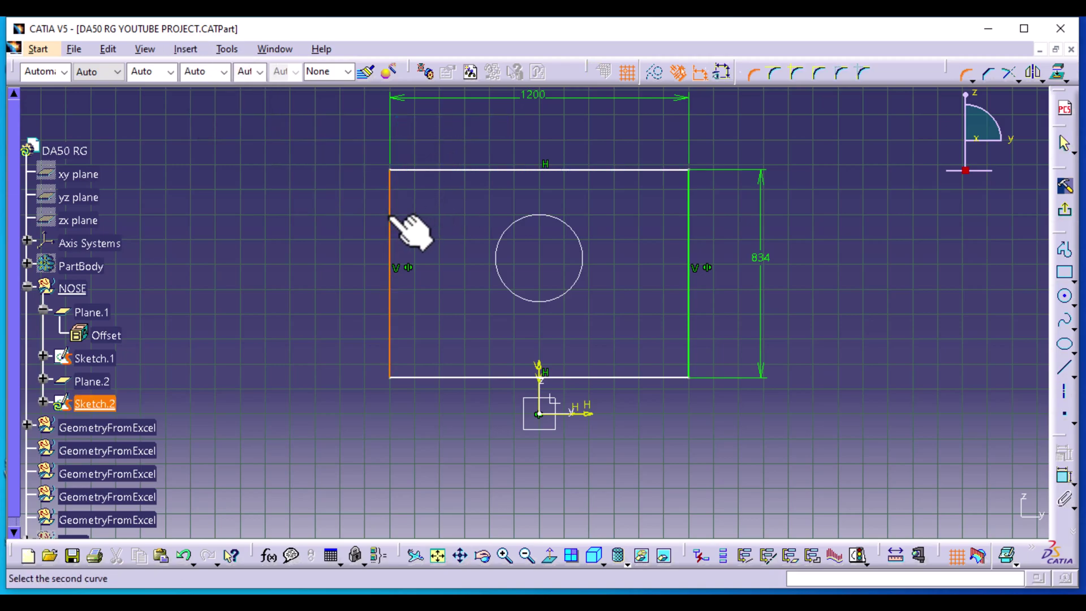
click(423, 170)
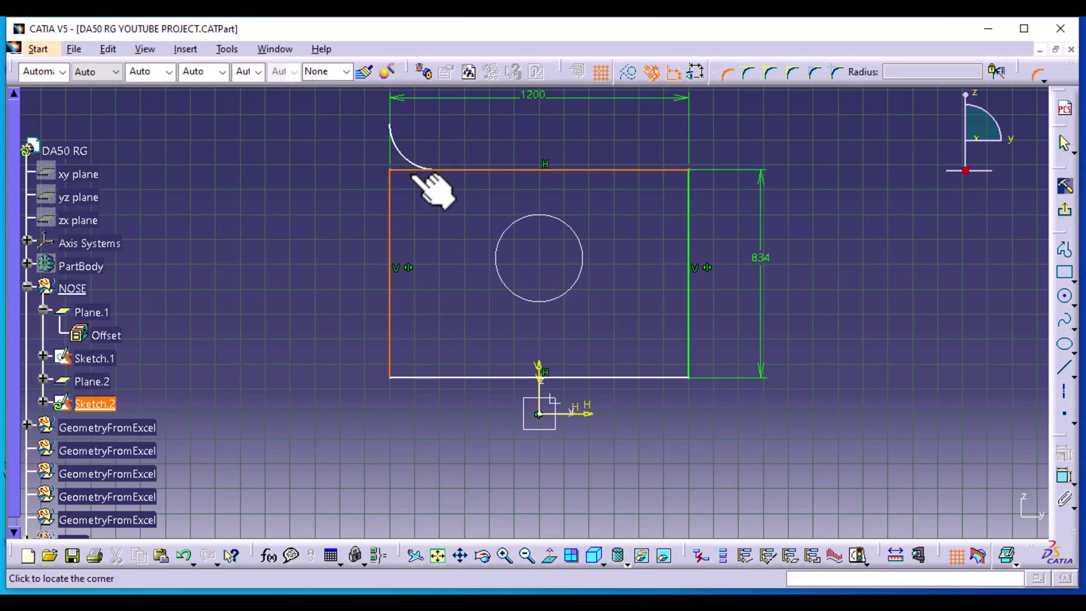
click(412, 192)
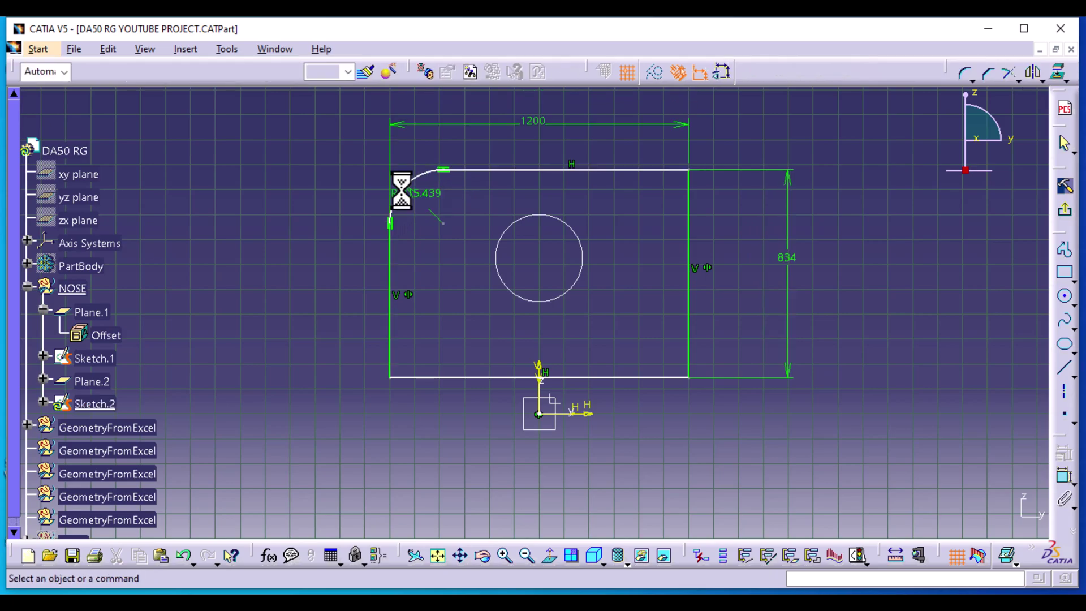
drag(431, 199, 346, 139)
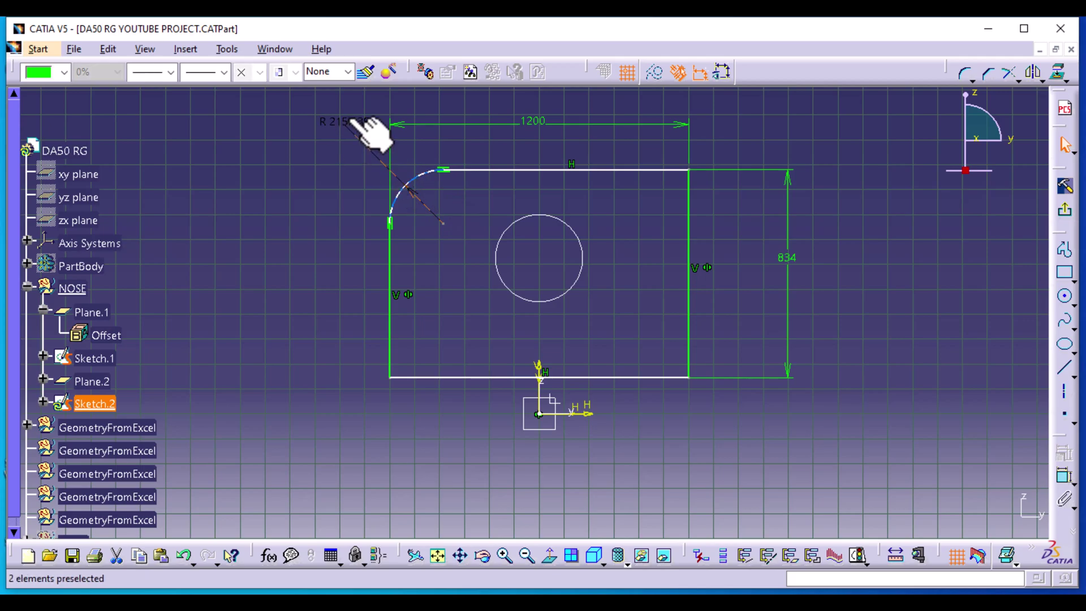
double_click(346, 121)
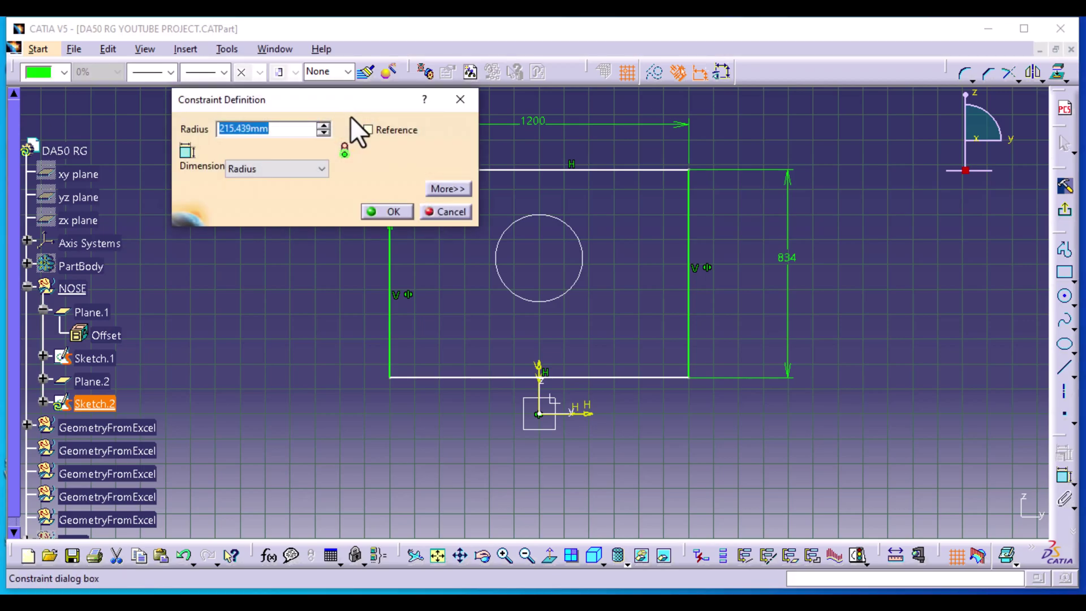
text(200)
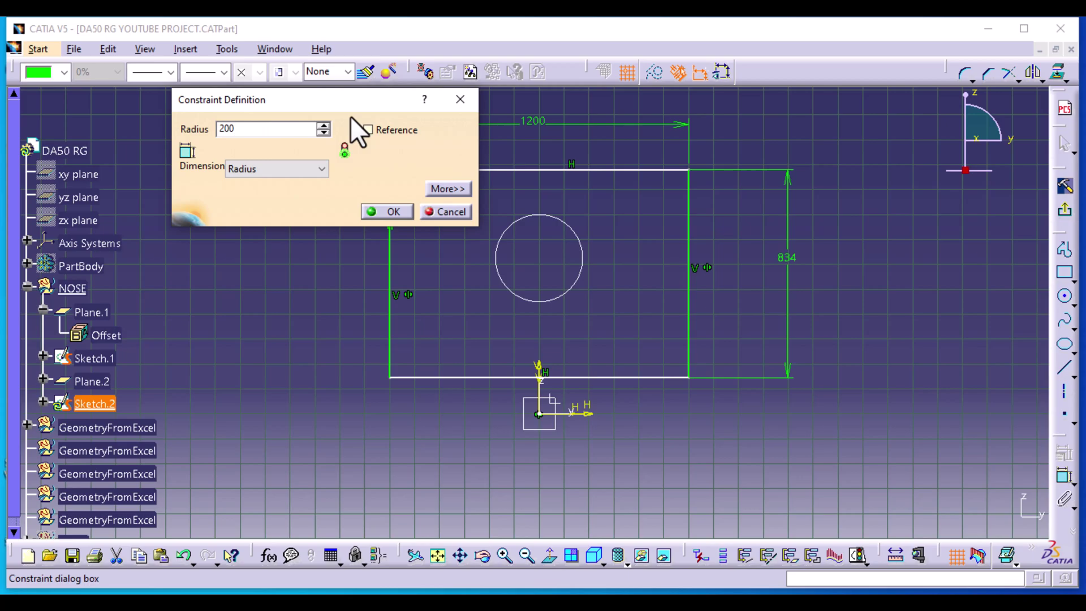
key(Return)
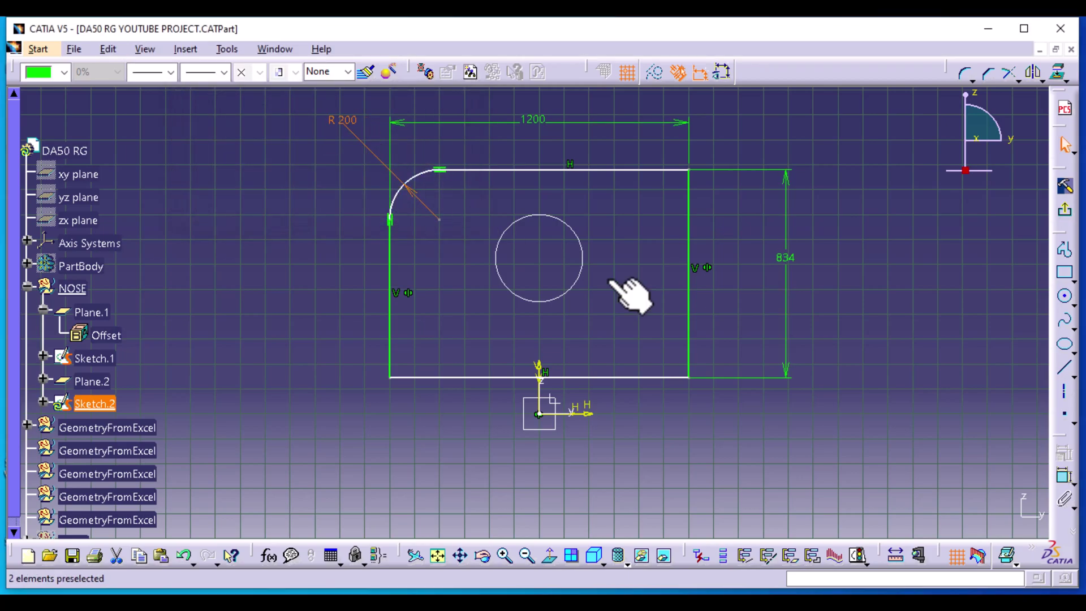
Round the rectangle's lower-left corner and set its radius to 250 mm
click(960, 79)
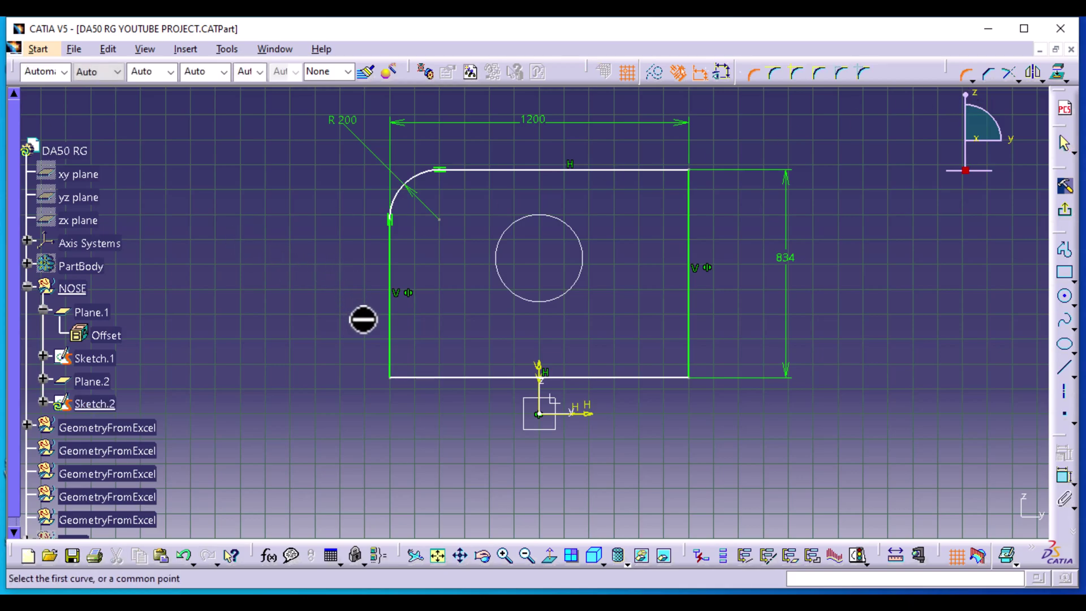
click(393, 337)
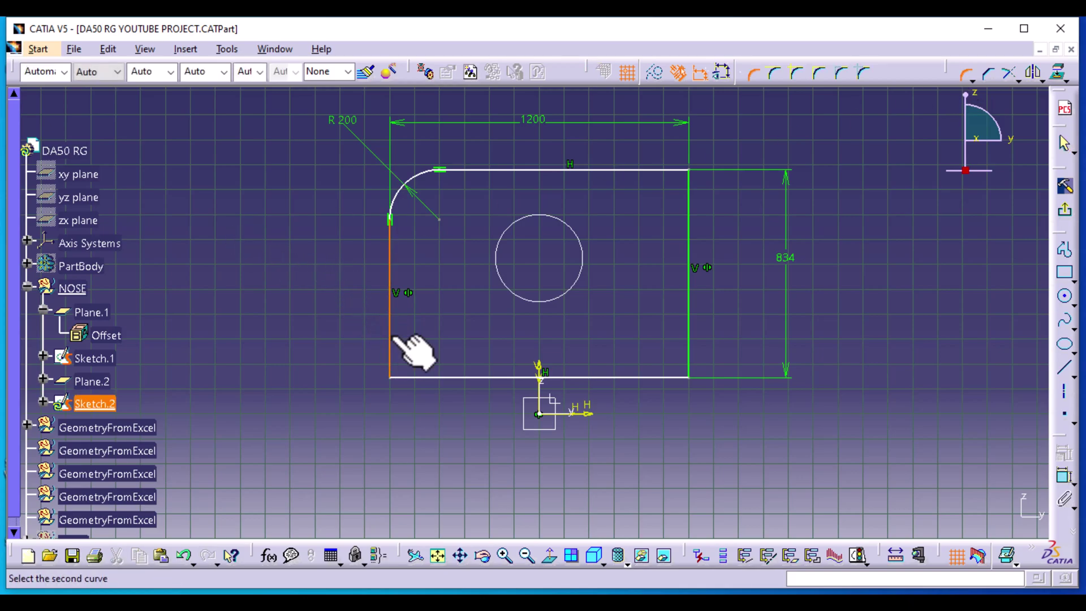
click(432, 375)
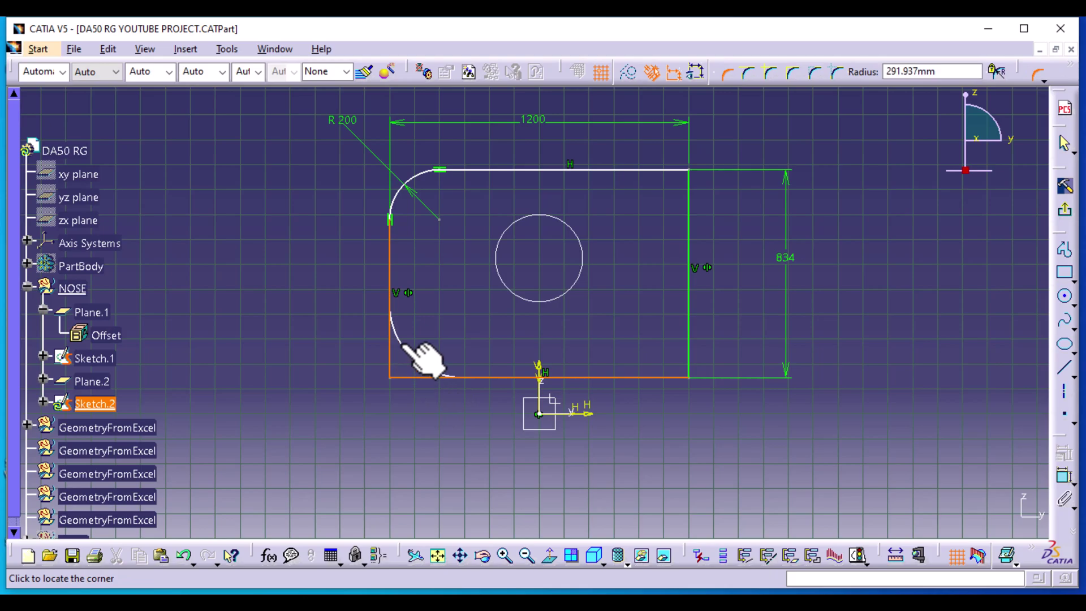
click(406, 355)
drag(393, 352, 364, 384)
double_click(364, 386)
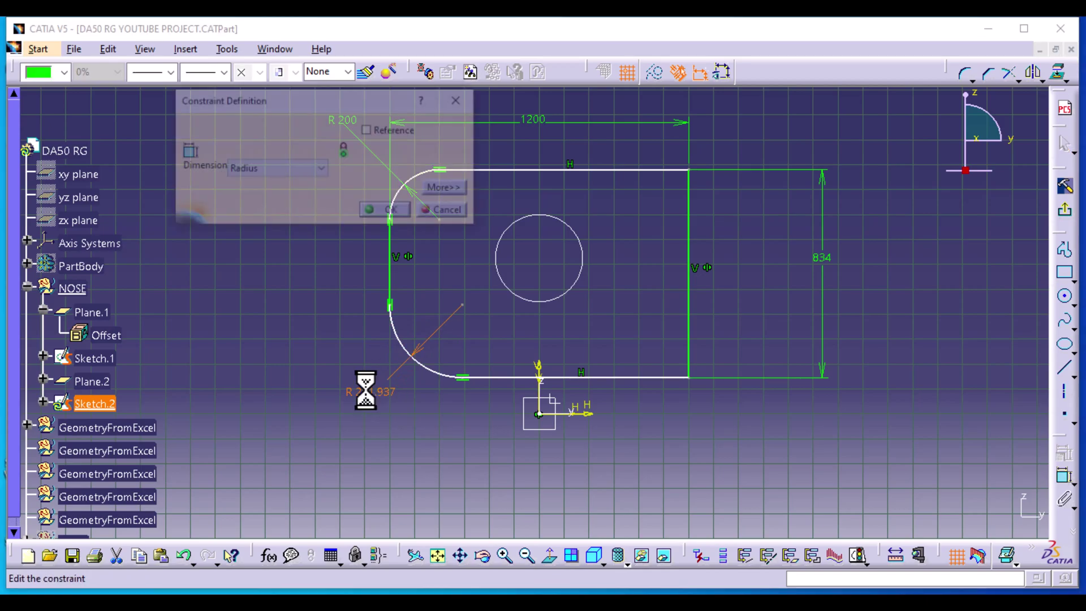
text(250)
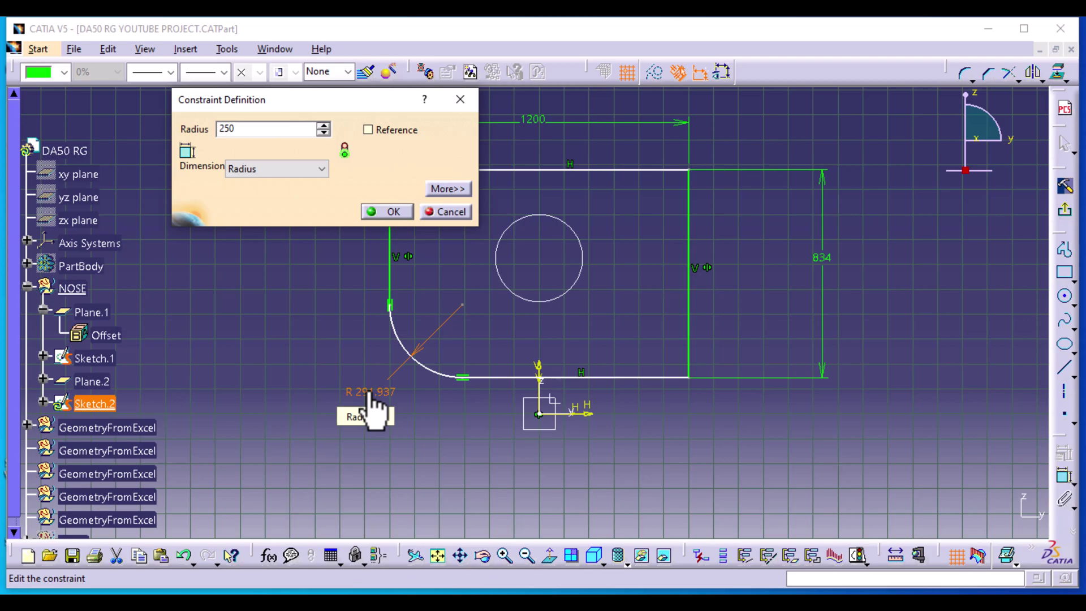
key(Return)
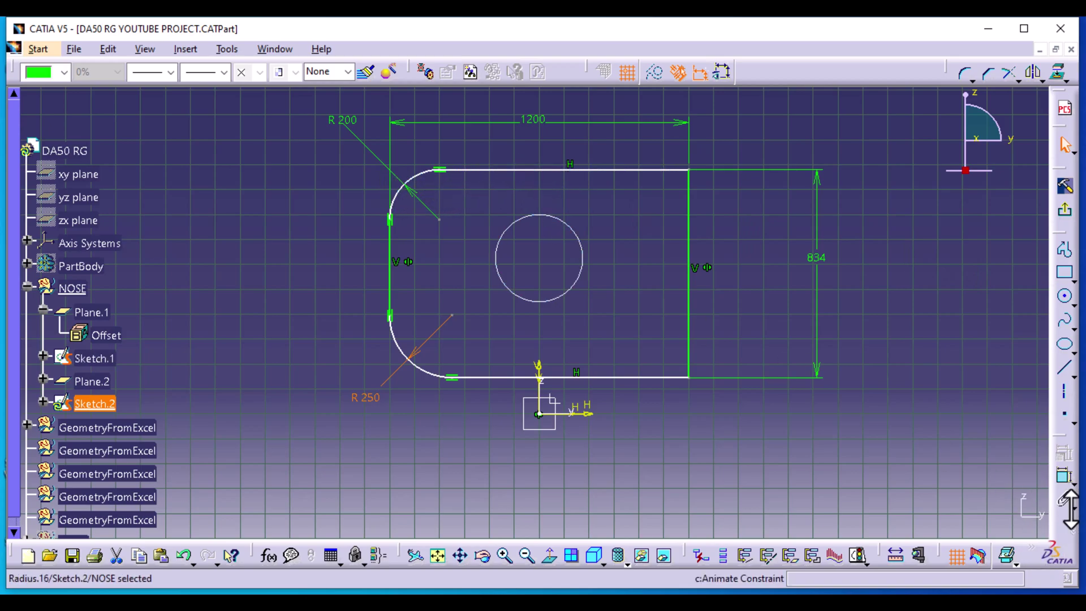
Draw a vertical axis line through the origin, starting at H 0 mm, V 1100 mm and ending well below the rectangle
click(1063, 394)
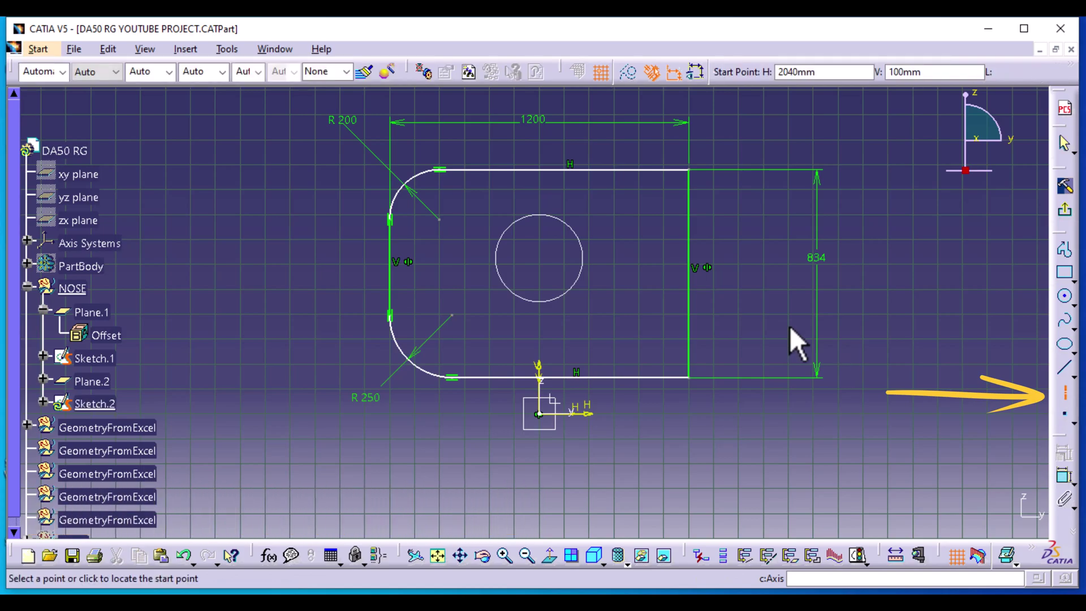
click(542, 137)
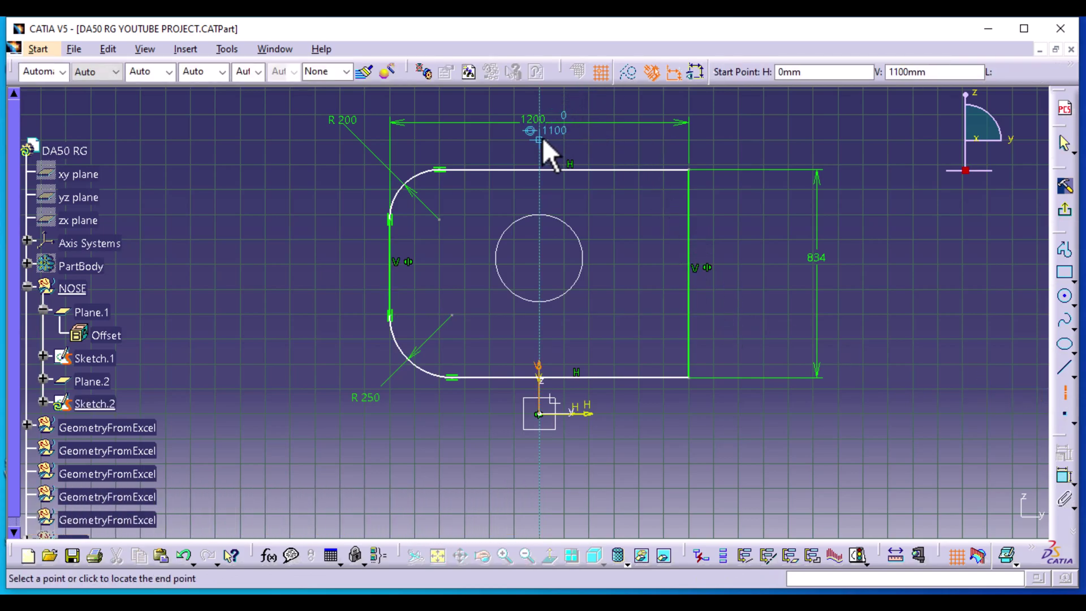
click(539, 502)
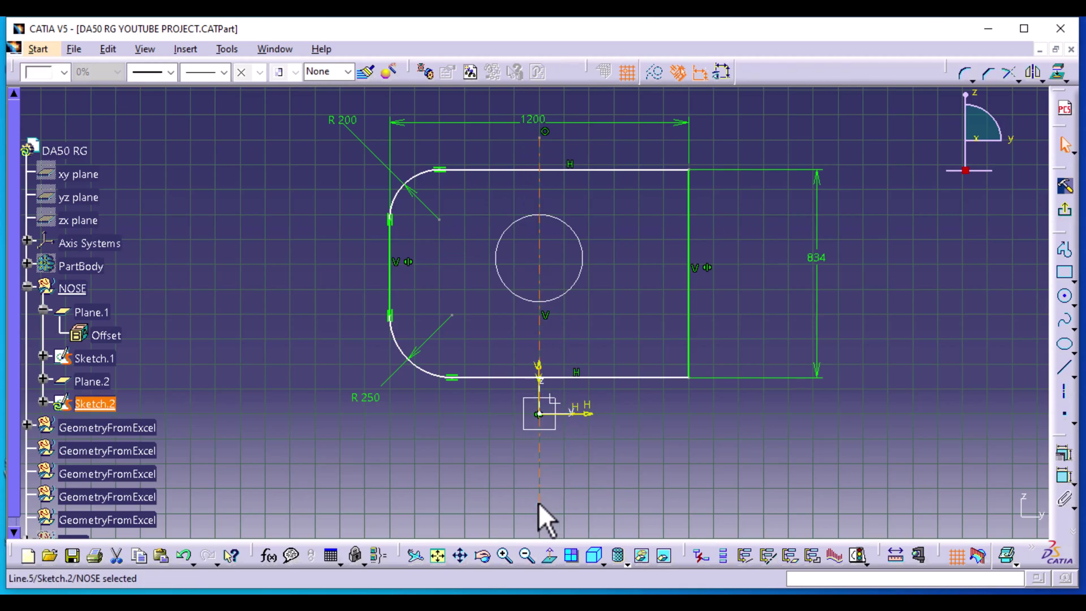
click(859, 369)
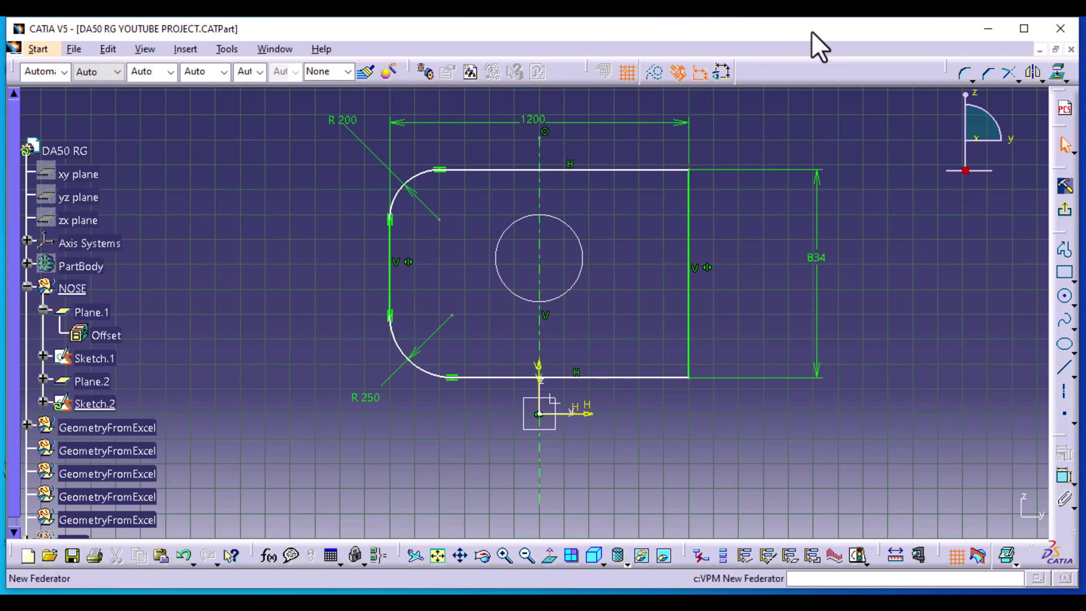
Quick Trim the rectangle's right half, removing the right vertical side and the parts of both horizontal sides right of the axis line
click(1018, 81)
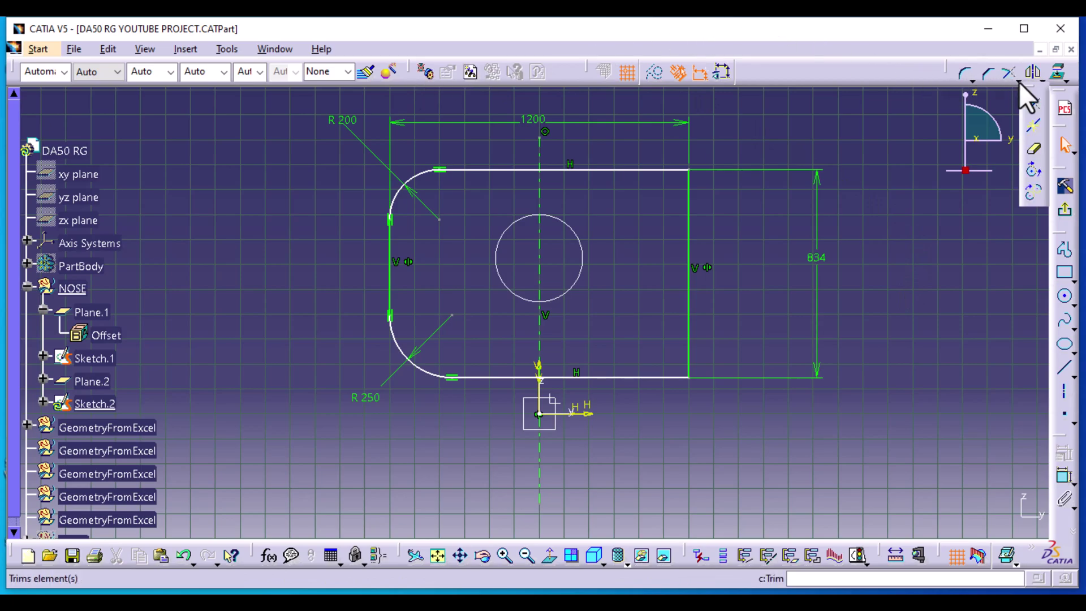
click(1037, 146)
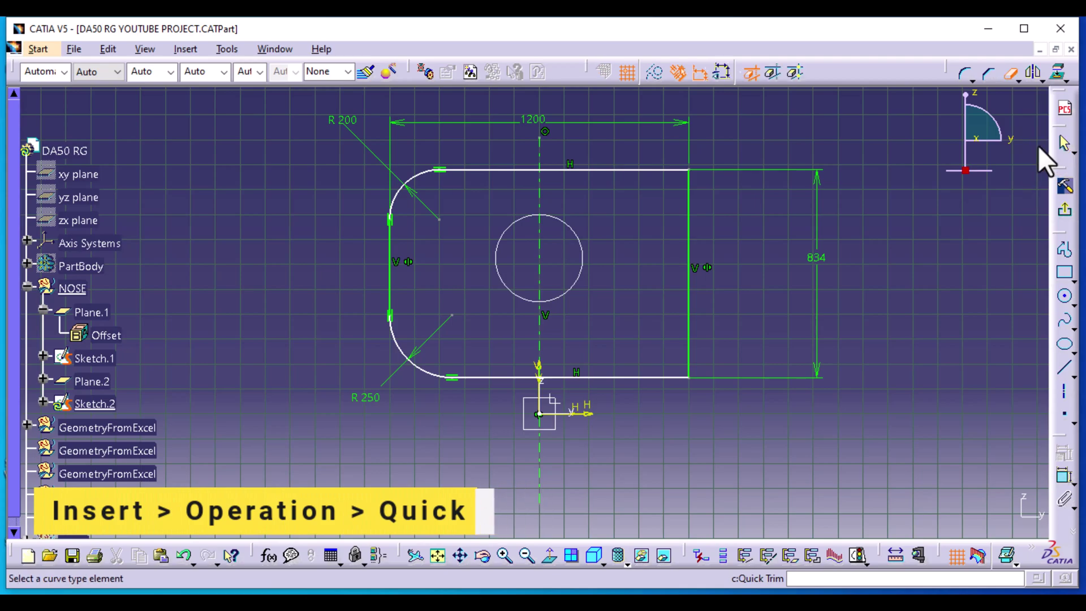
click(608, 169)
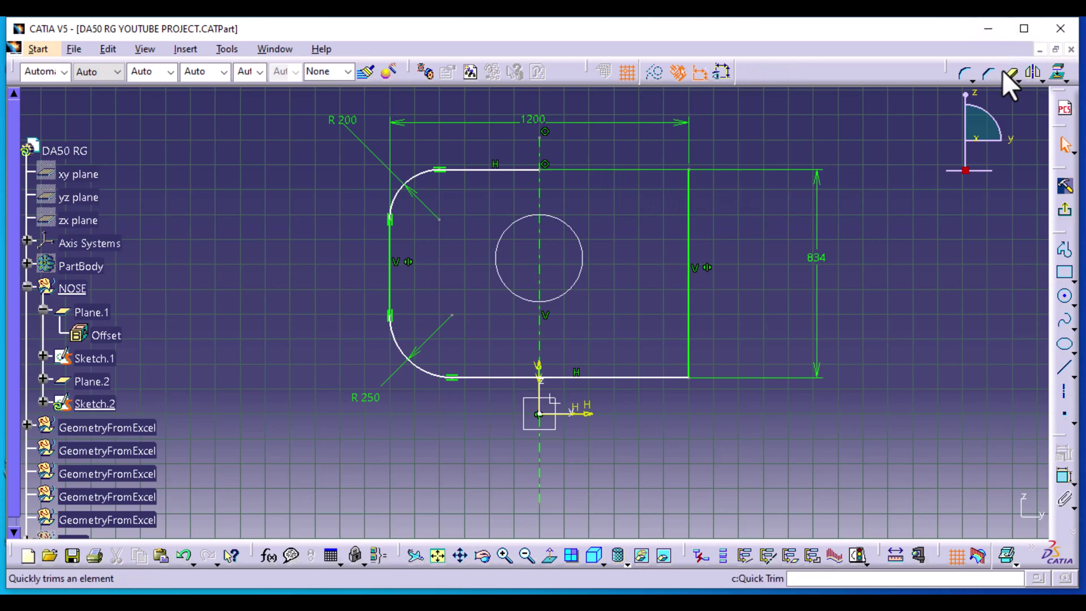
click(1006, 73)
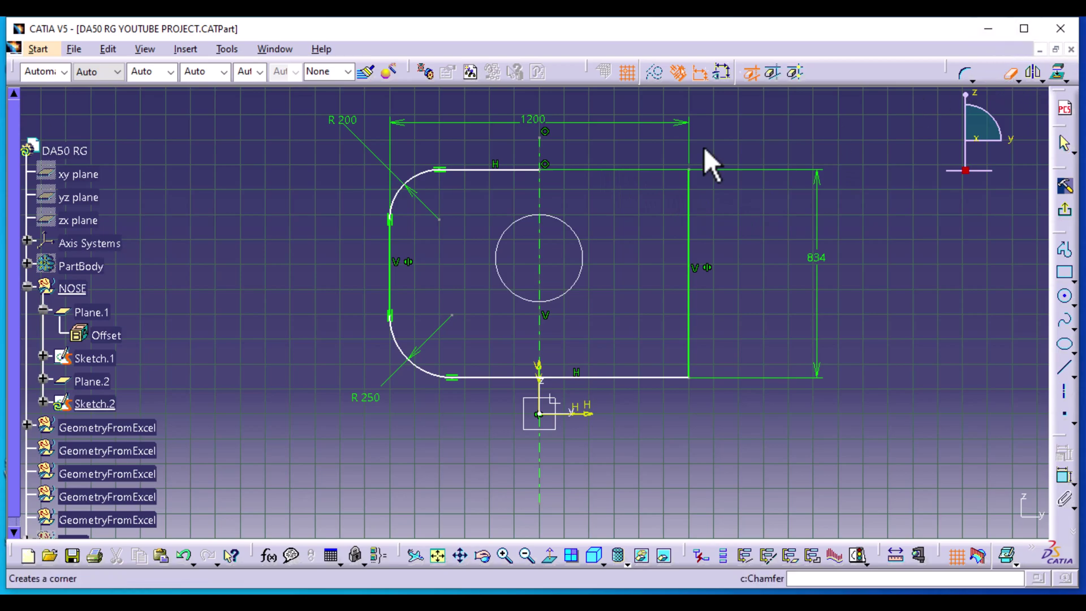
click(688, 221)
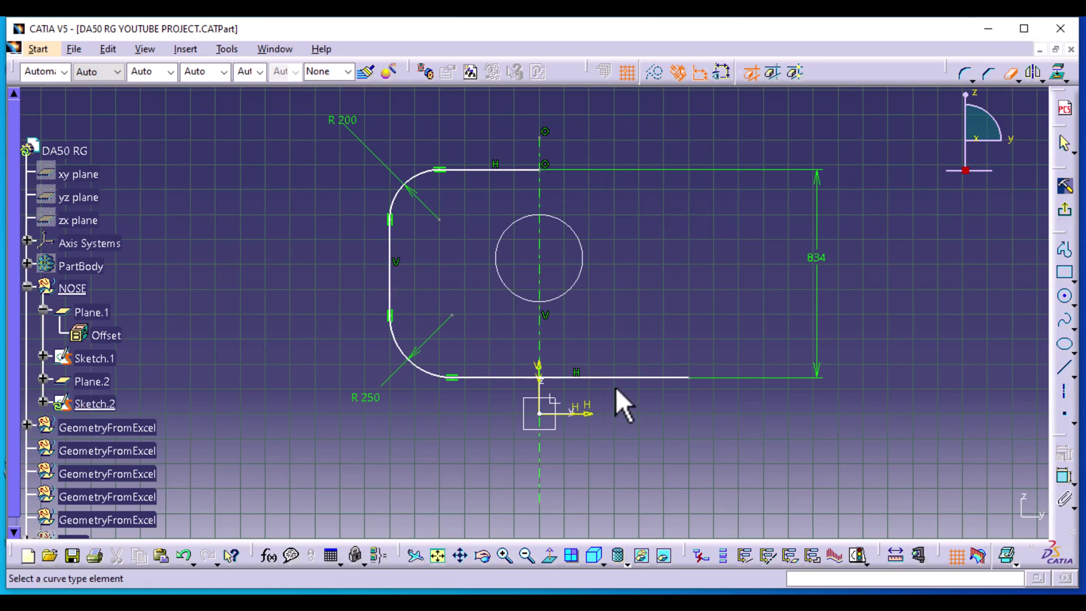
click(626, 377)
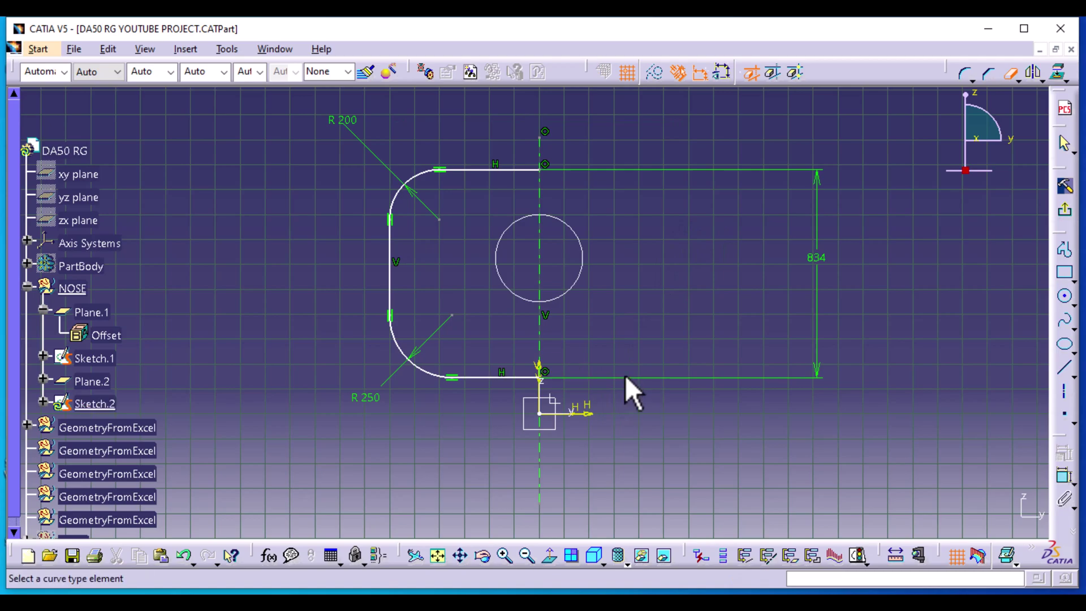
Mirror the rounded half-profile, including both corner arcs and both horizontal lines, about the vertical axis line to close the section
click(1009, 71)
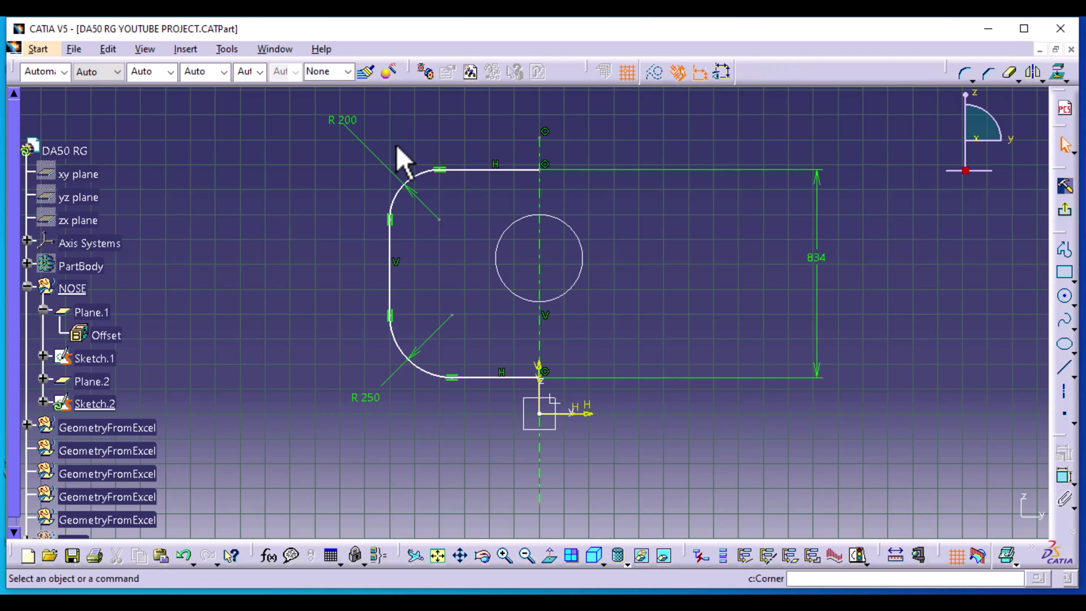
click(425, 177)
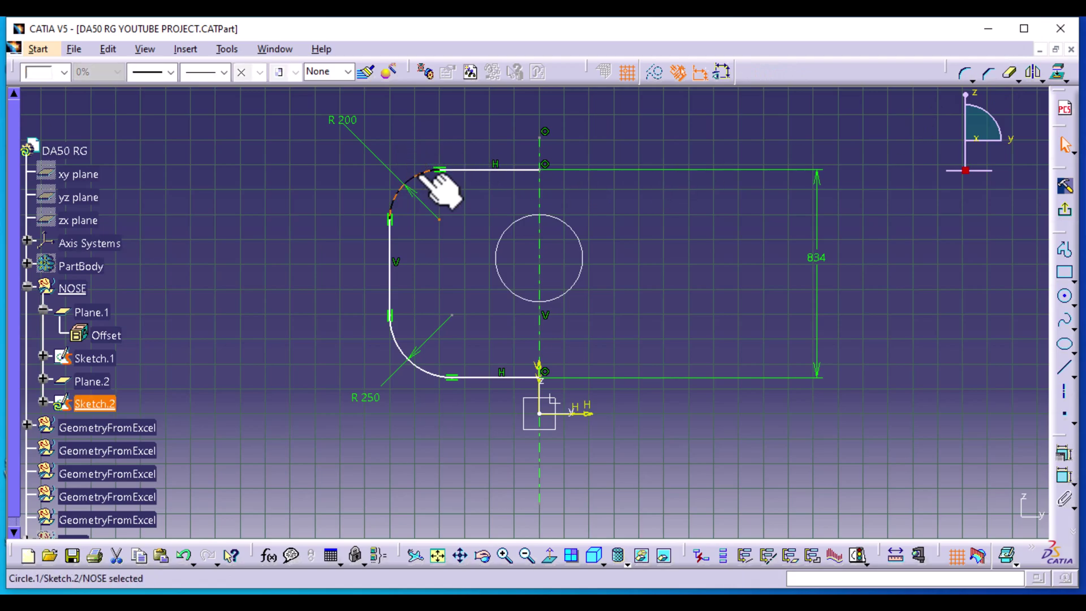
click(403, 146)
mouse_move(342, 141)
mouse_down()
mouse_move(516, 213)
mouse_move(519, 376)
mouse_move(538, 392)
mouse_up()
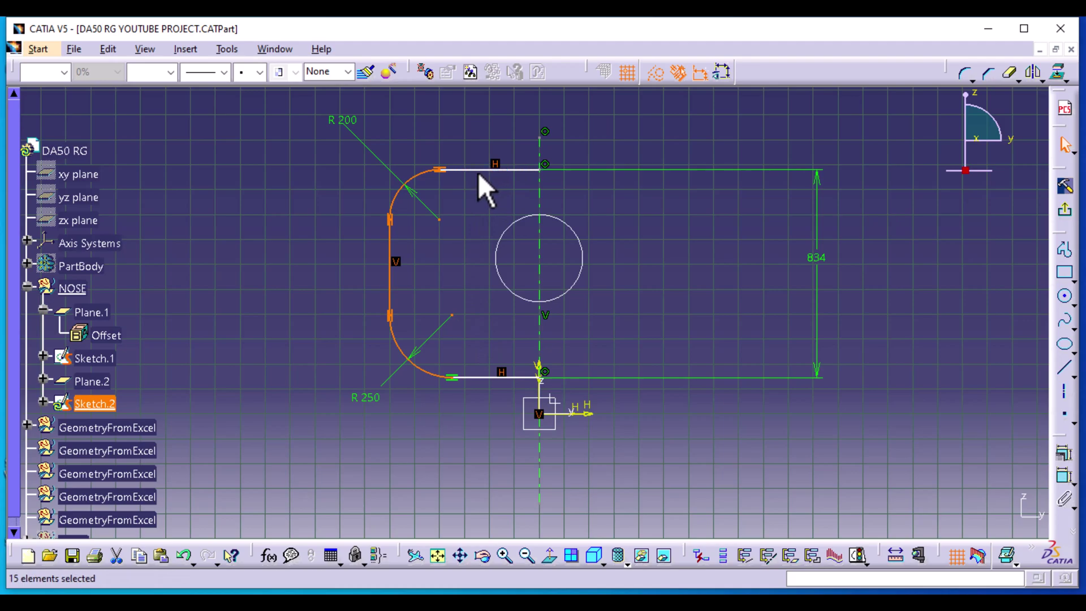
ctrl+click(498, 169)
ctrl+click(486, 377)
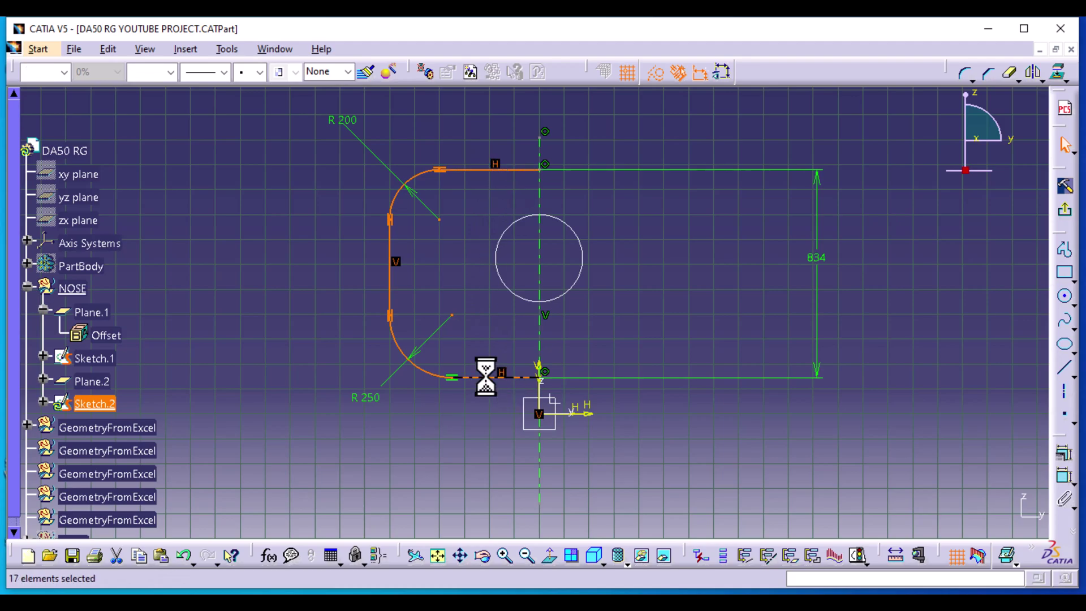
click(1032, 73)
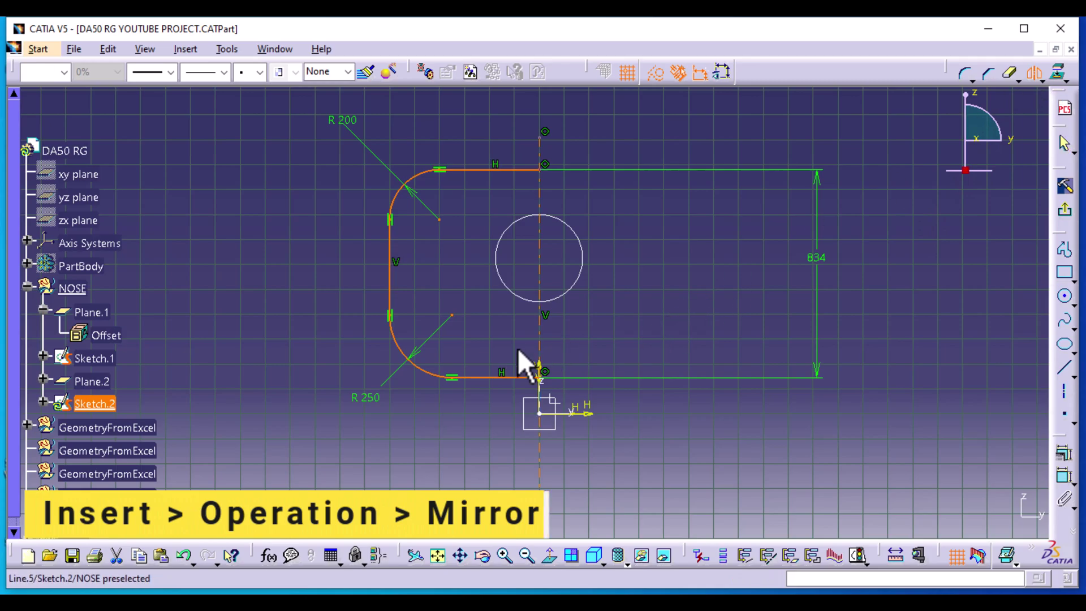
click(540, 390)
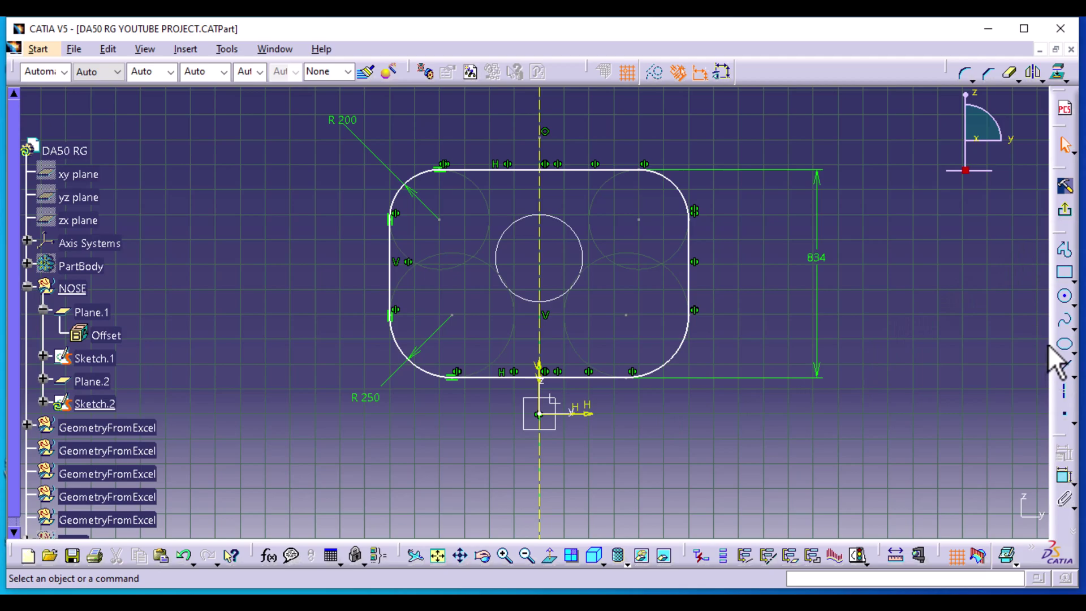
Dimension the profile's top edge 869 mm from the sketch's horizontal axis and exit the sketch
click(578, 170)
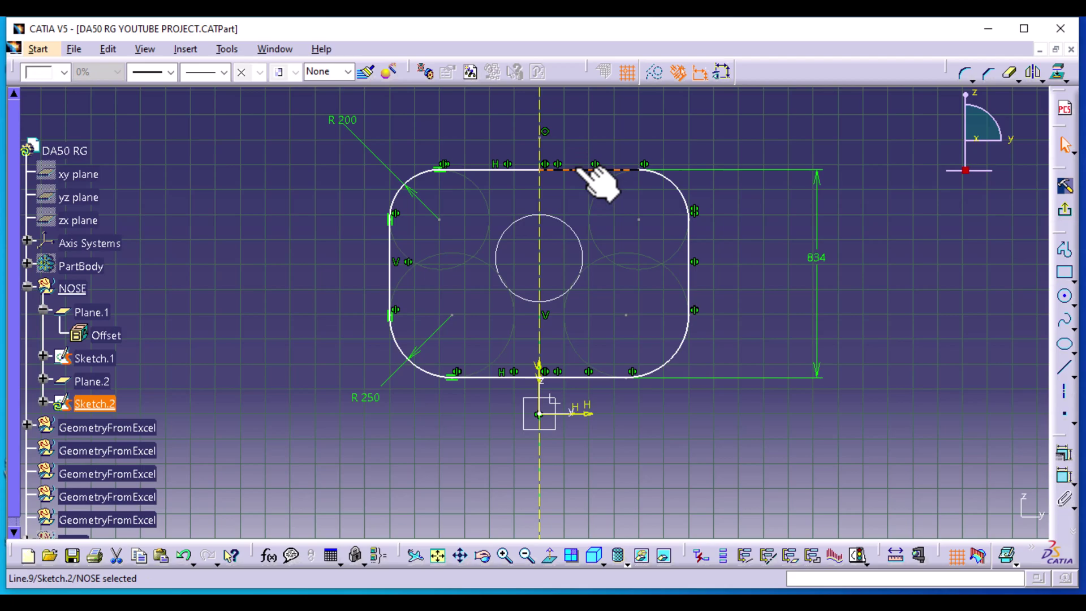
ctrl+click(585, 414)
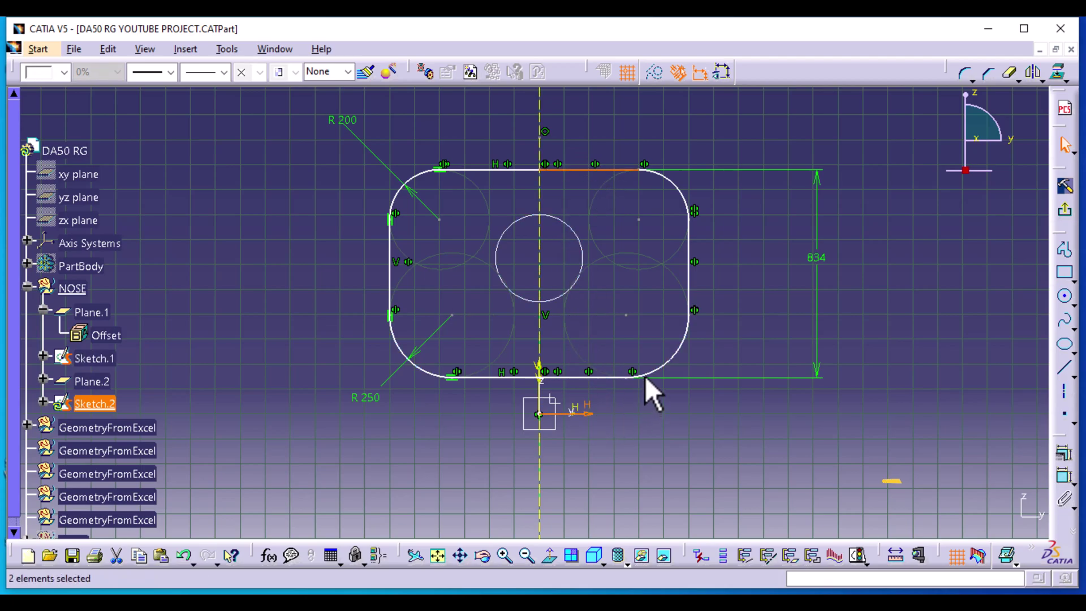
click(1062, 477)
click(872, 287)
double_click(869, 286)
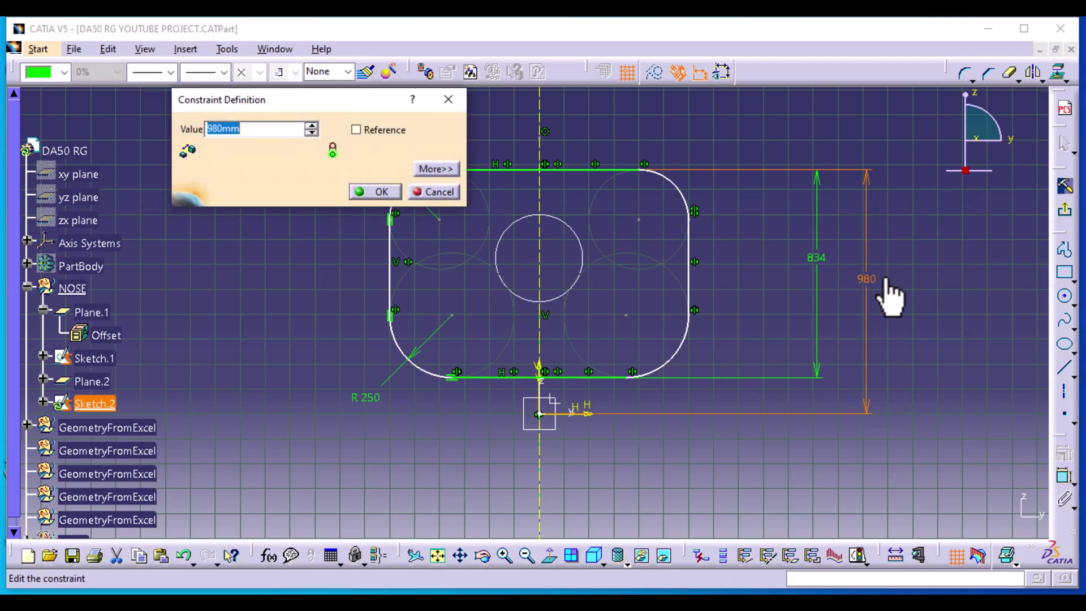
text(869)
key(Return)
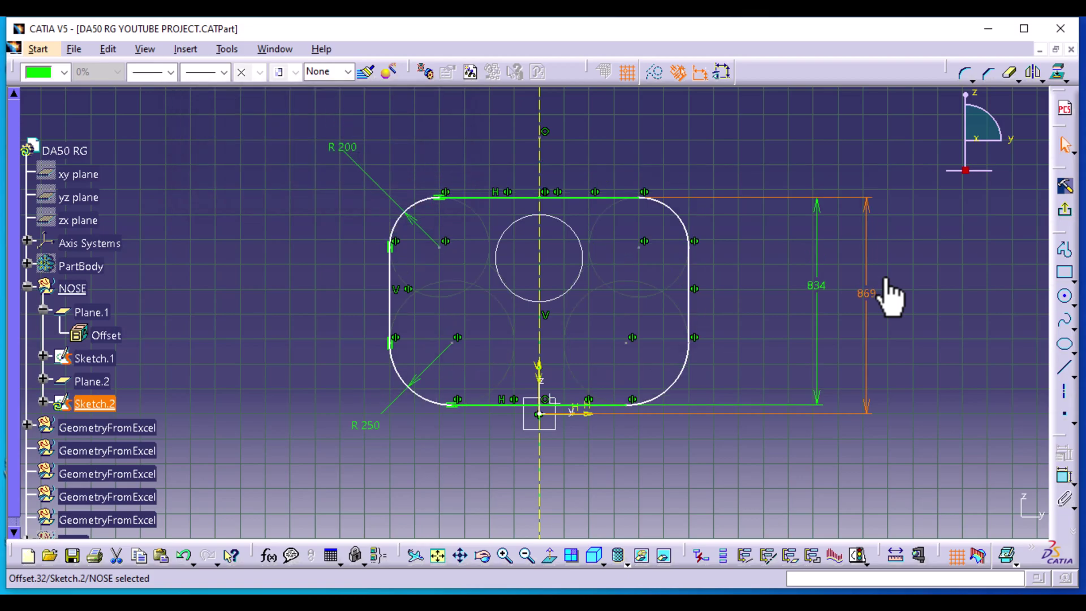
click(904, 282)
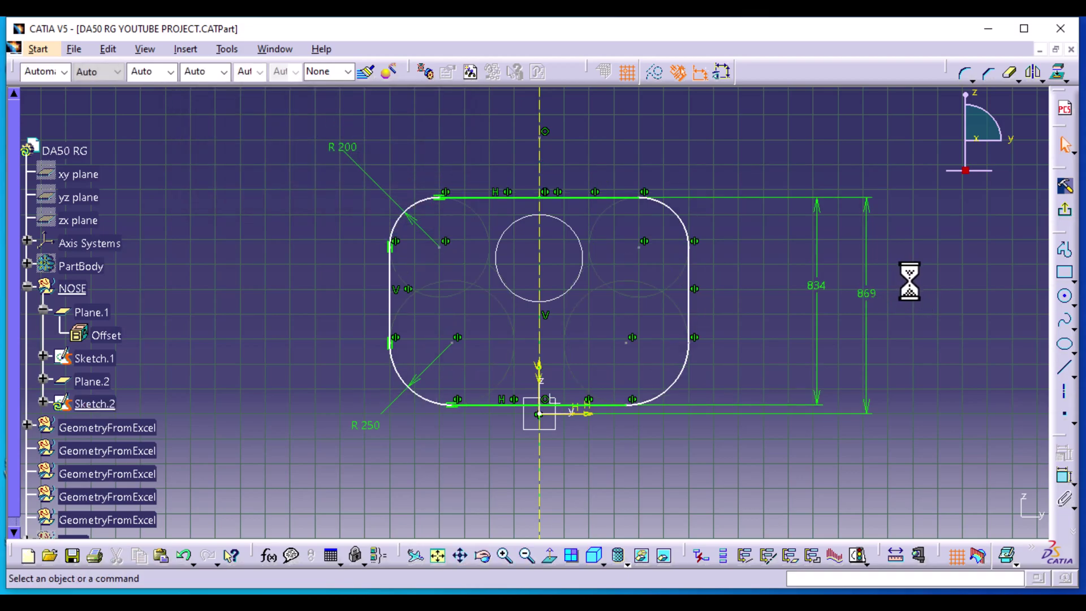
click(1064, 213)
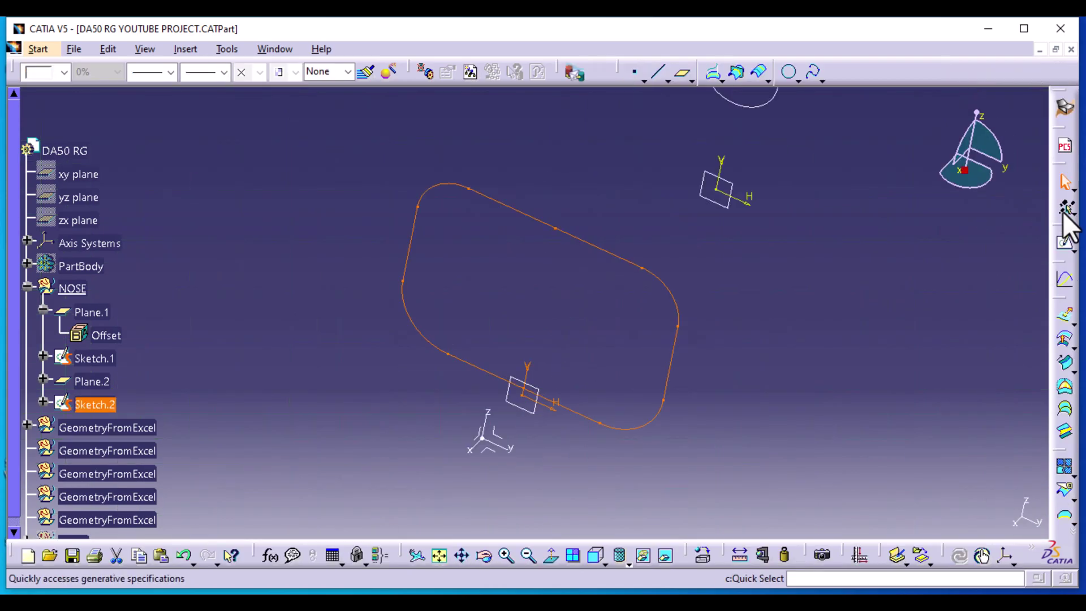
middle_drag(803, 300, 780, 359)
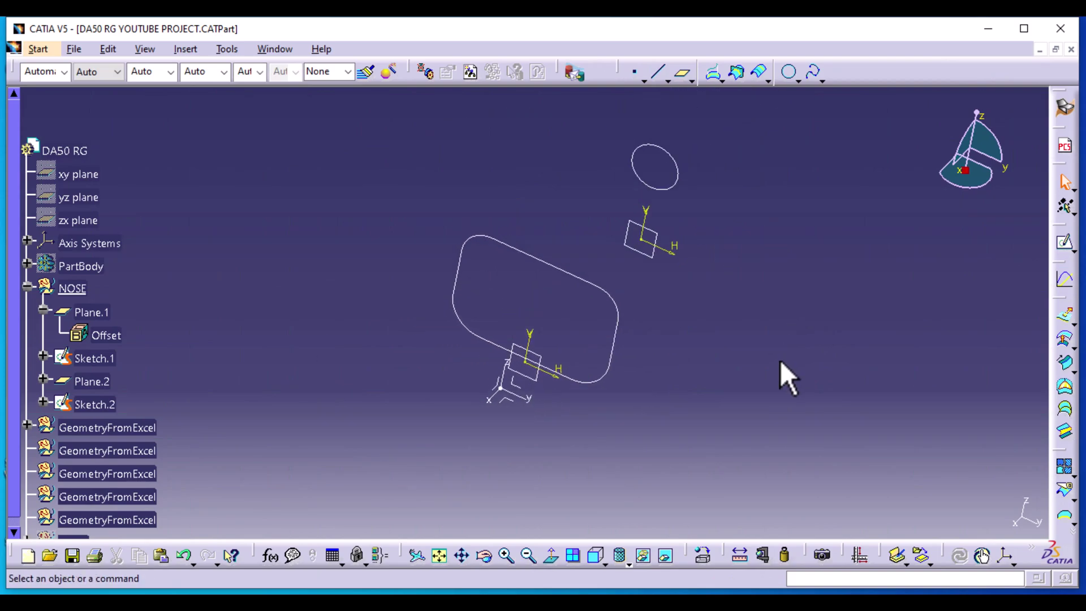
key(alt+Tab)
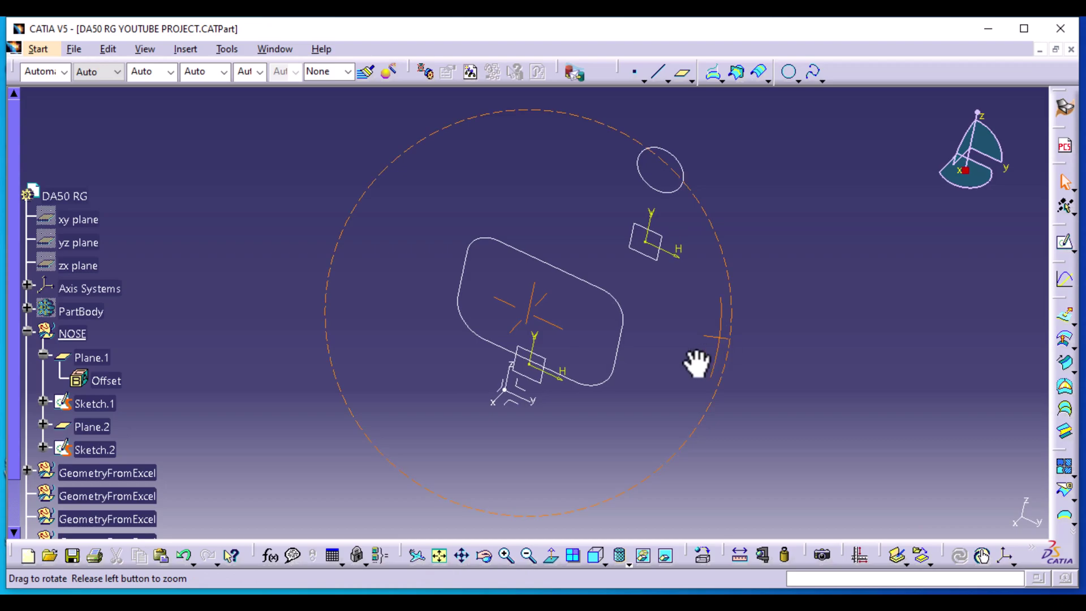
mouse_move(696, 363)
middle_down()
mouse_move(611, 374)
mouse_move(605, 337)
mouse_move(645, 300)
mouse_move(686, 299)
middle_up()
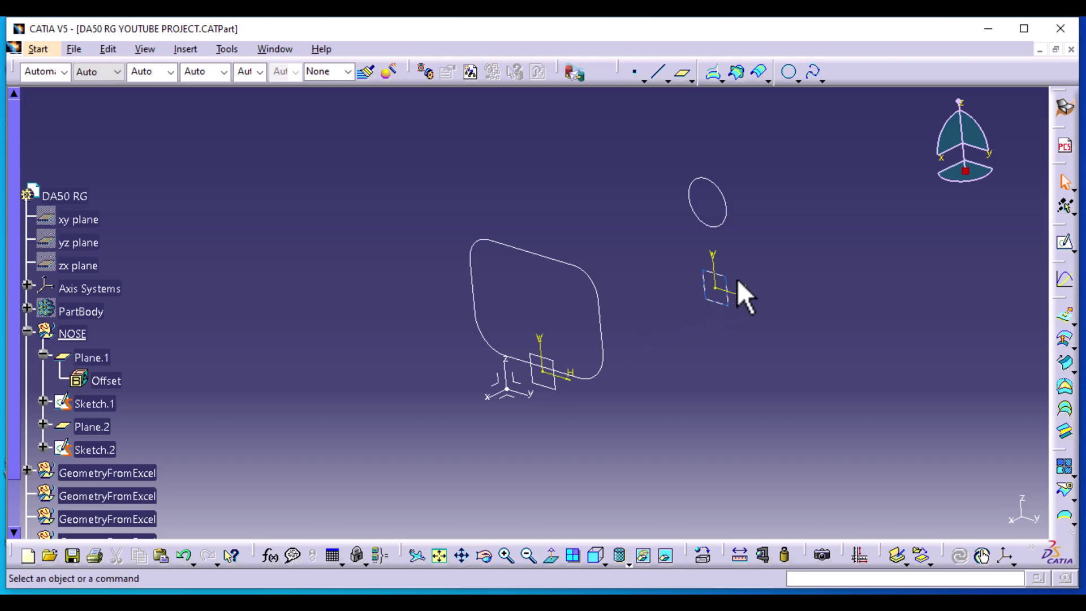
mouse_move(799, 261)
middle_down()
mouse_move(807, 290)
mouse_move(766, 328)
mouse_move(637, 322)
mouse_move(678, 368)
mouse_move(724, 334)
middle_up()
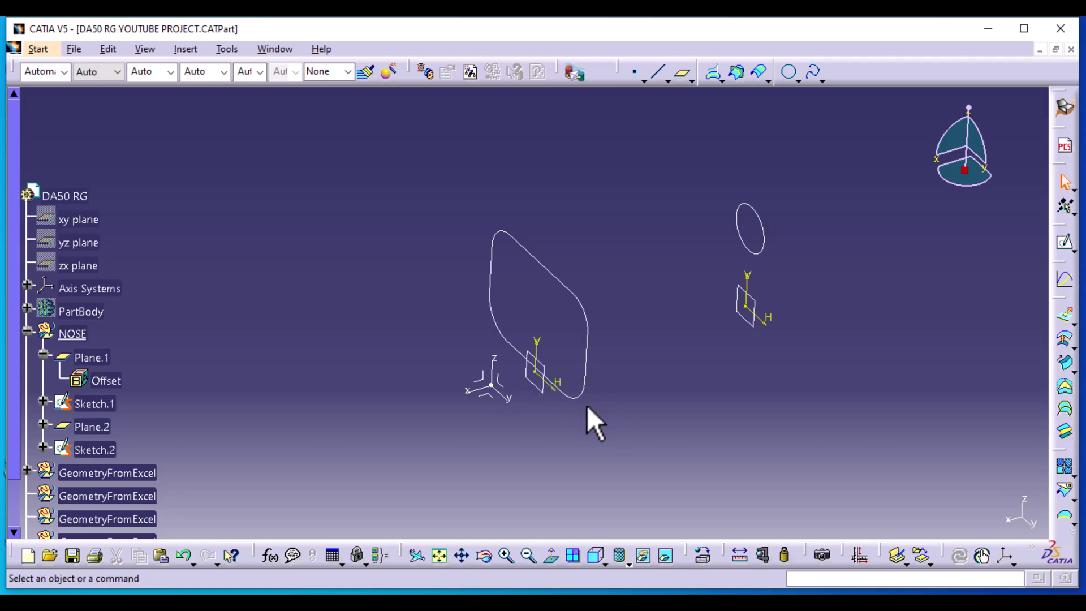
Create a plane offset -1800 mm from the axis system's YZ plane
click(506, 385)
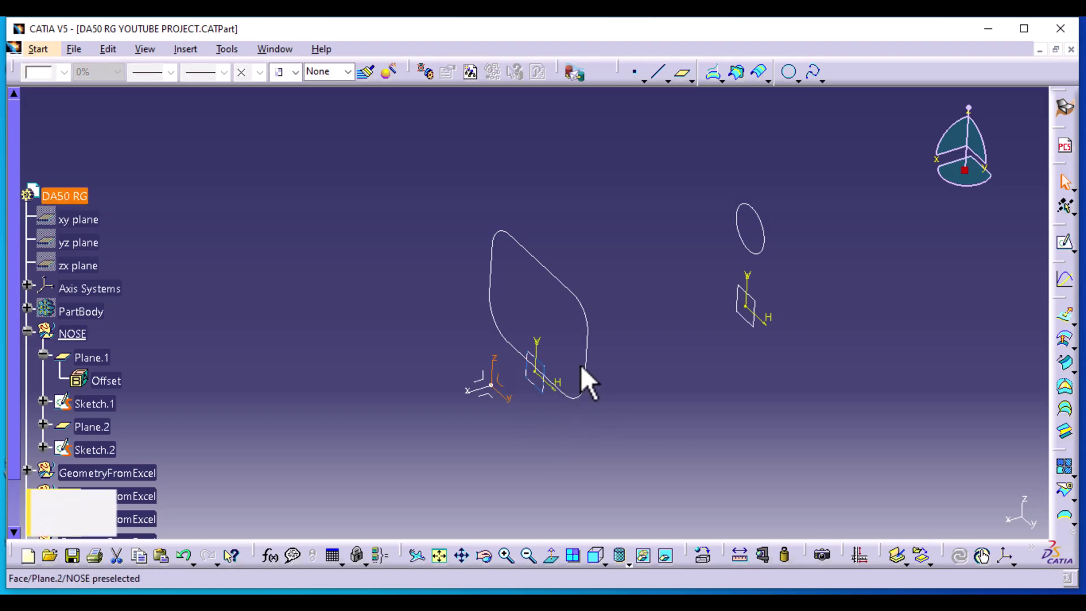
click(681, 75)
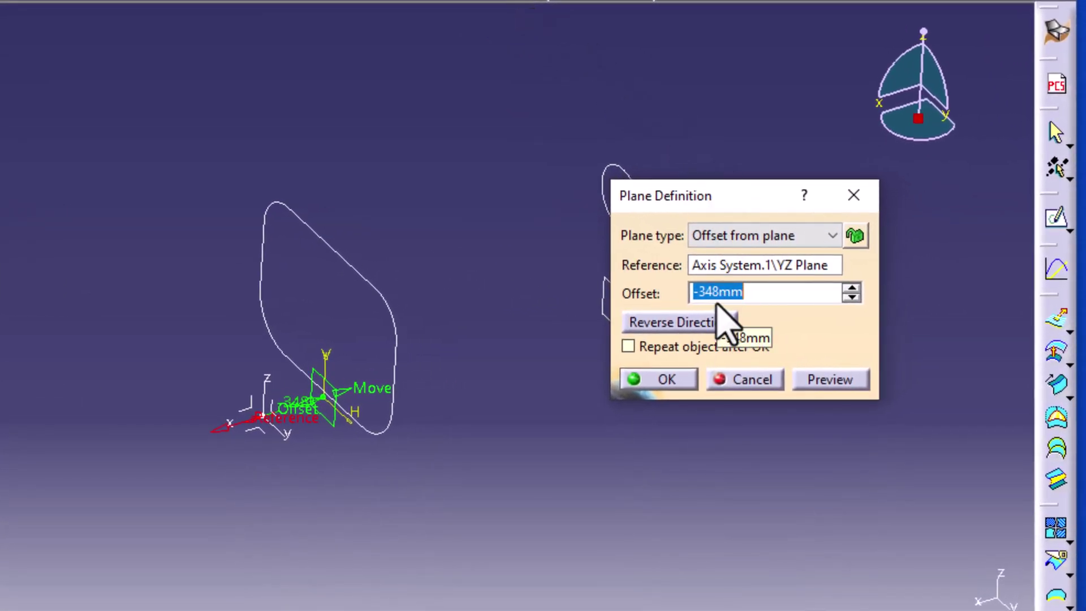
text(-18)
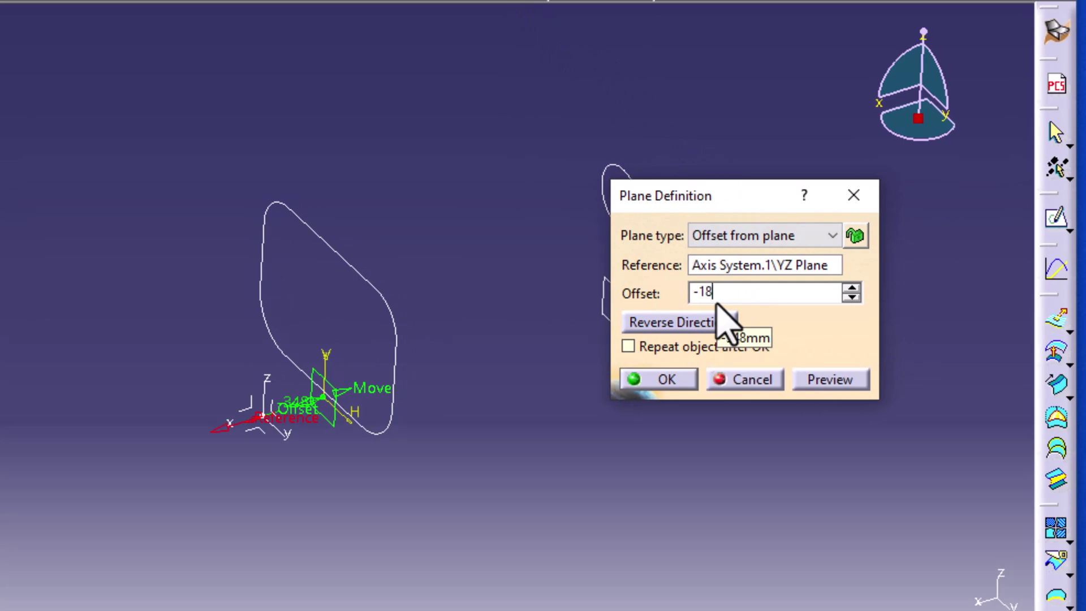
text(00)
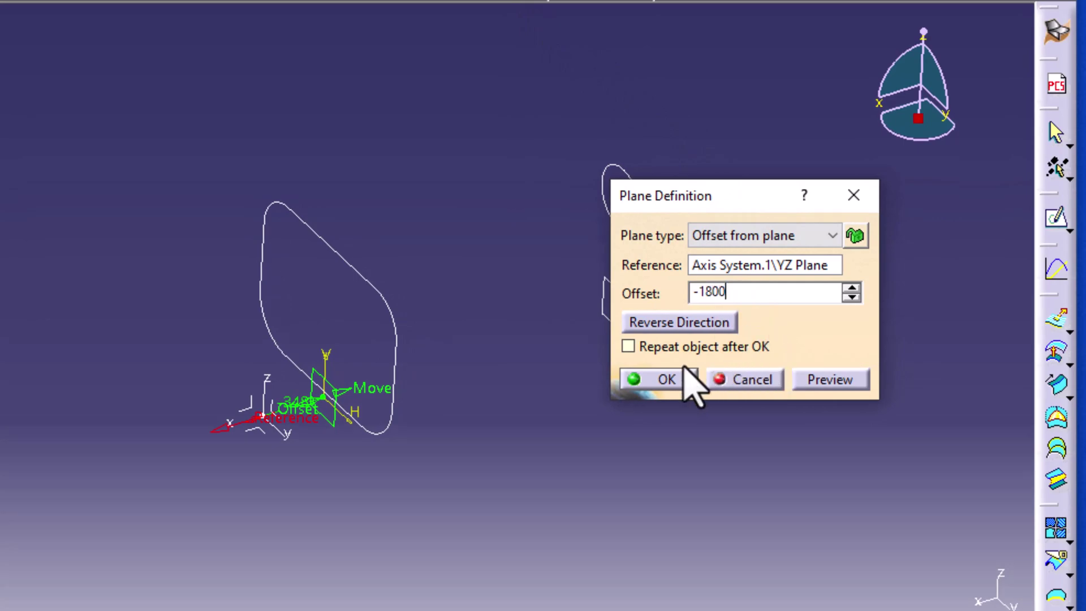
click(677, 378)
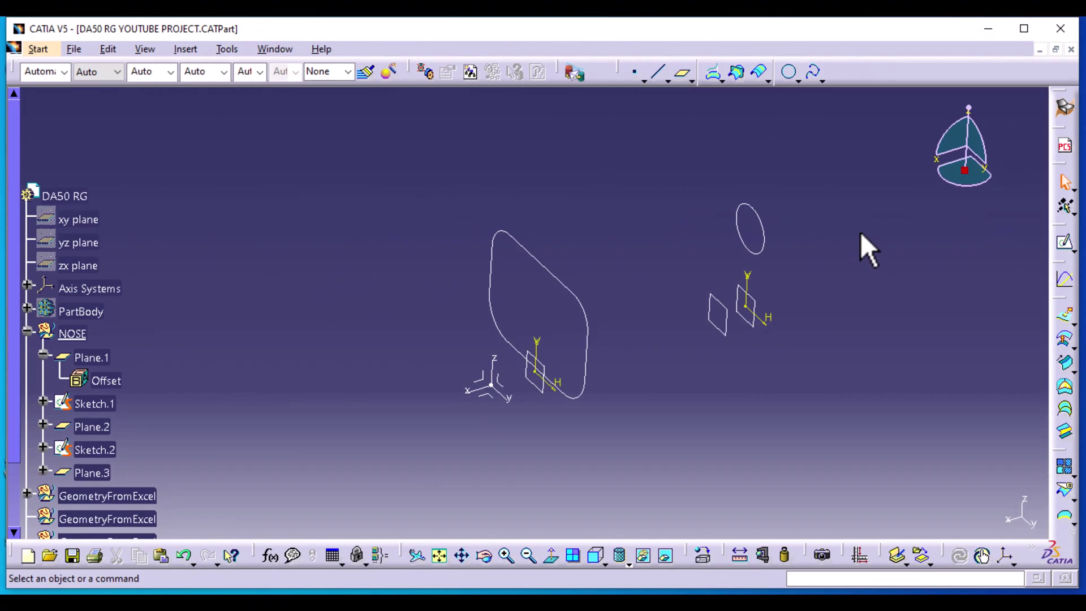
Create an on-plane point on the new -1800 mm offset plane at H 0 mm, V -105 mm
click(728, 334)
click(634, 71)
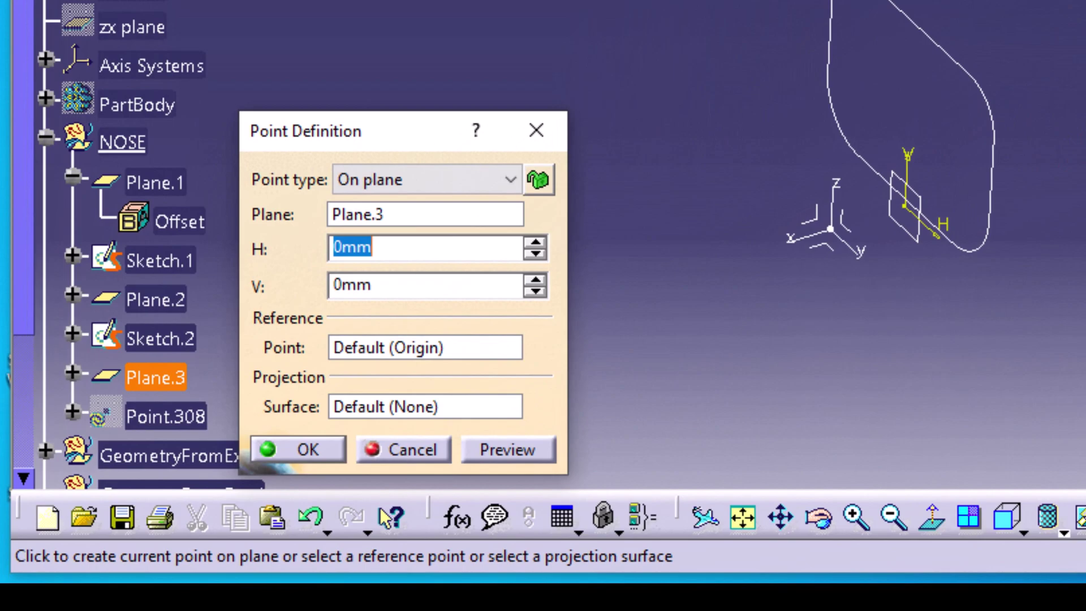
double_click(374, 249)
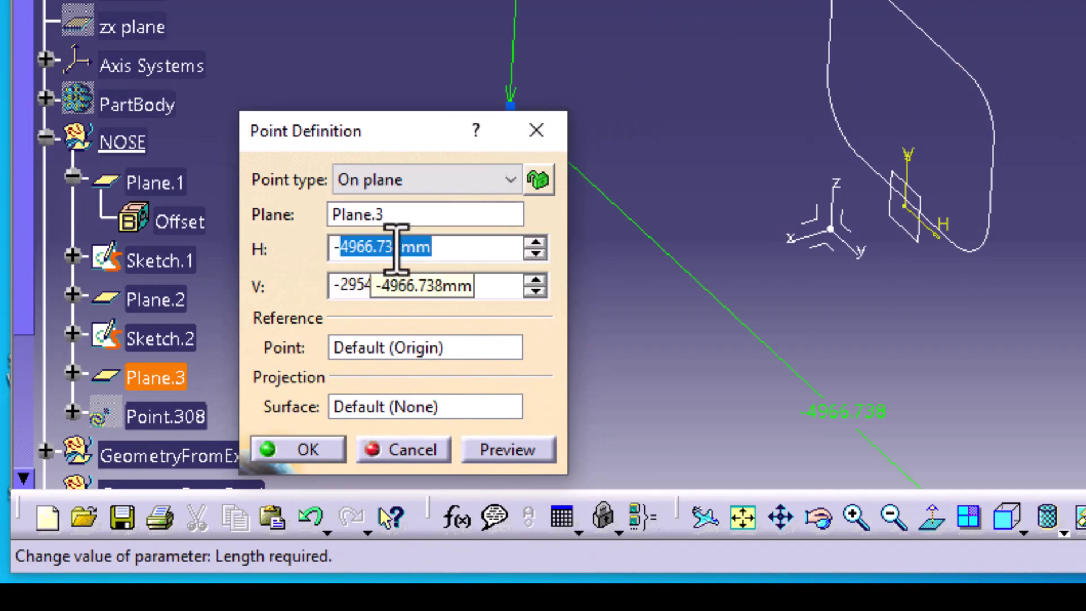
text(0)
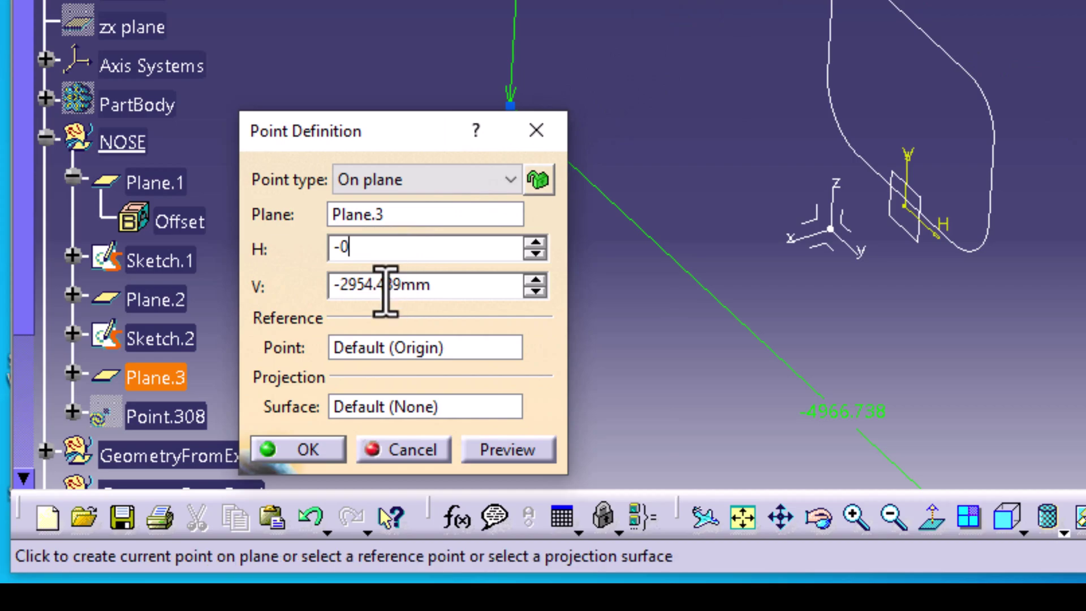
double_click(371, 284)
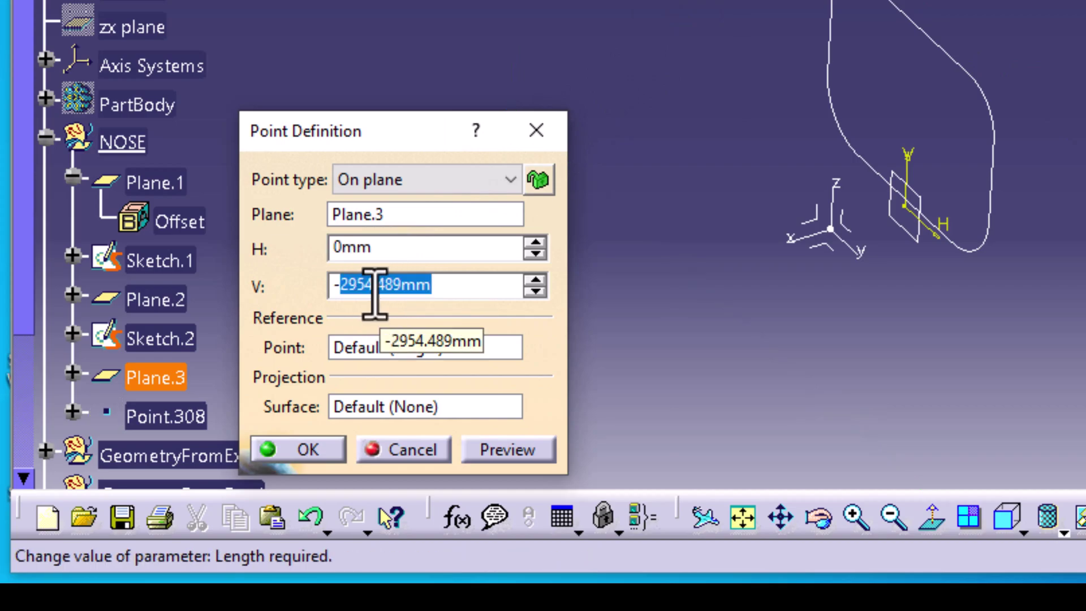
text(10)
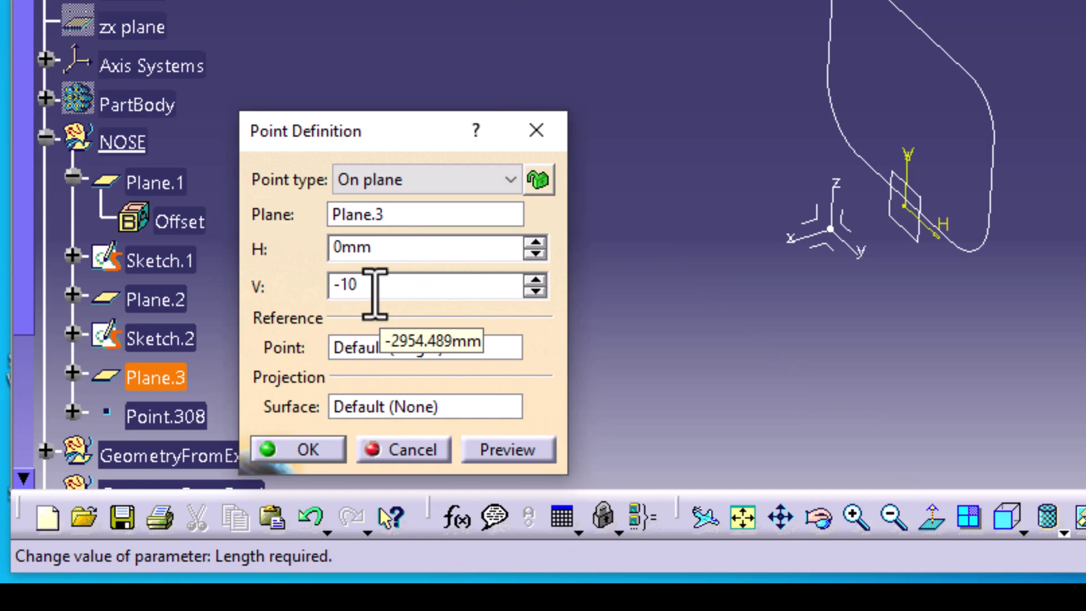
text(5)
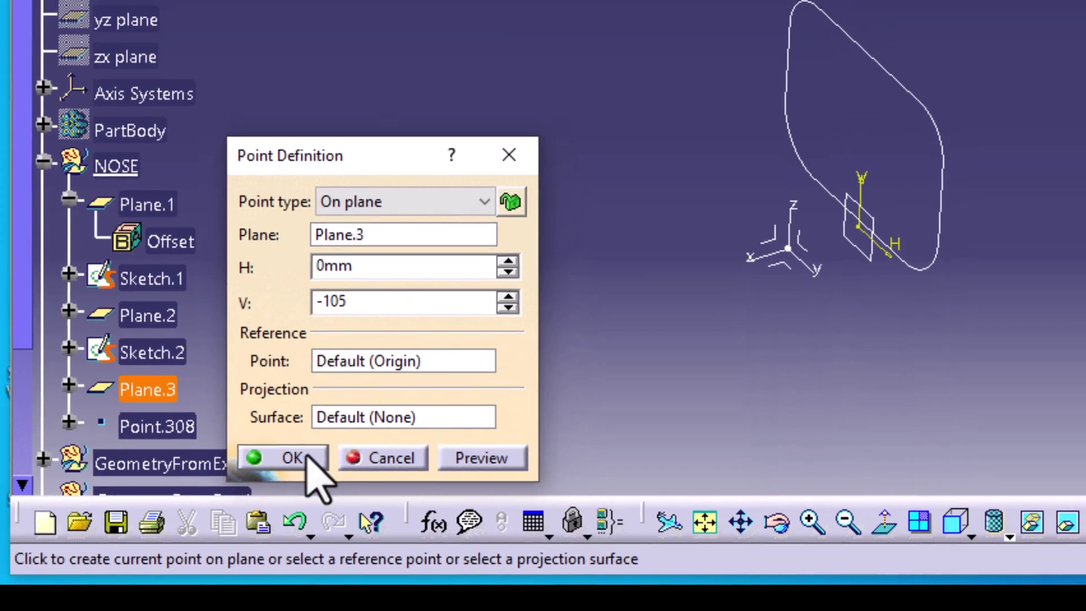
click(308, 457)
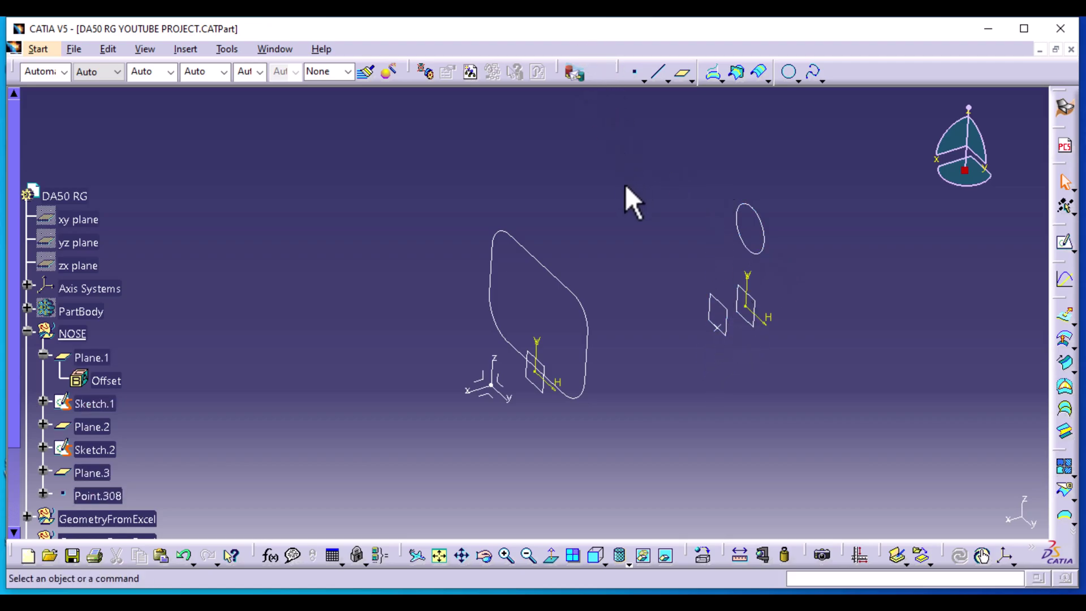
Create a second on-plane point on the -1800 mm offset plane at H 0 mm, V 850 mm
click(635, 72)
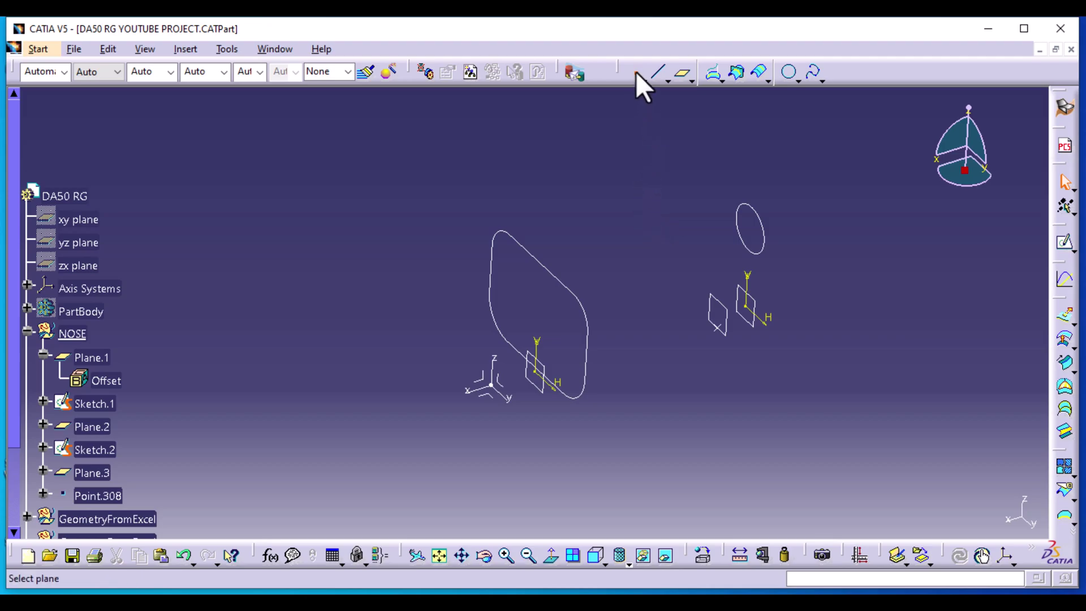
click(726, 308)
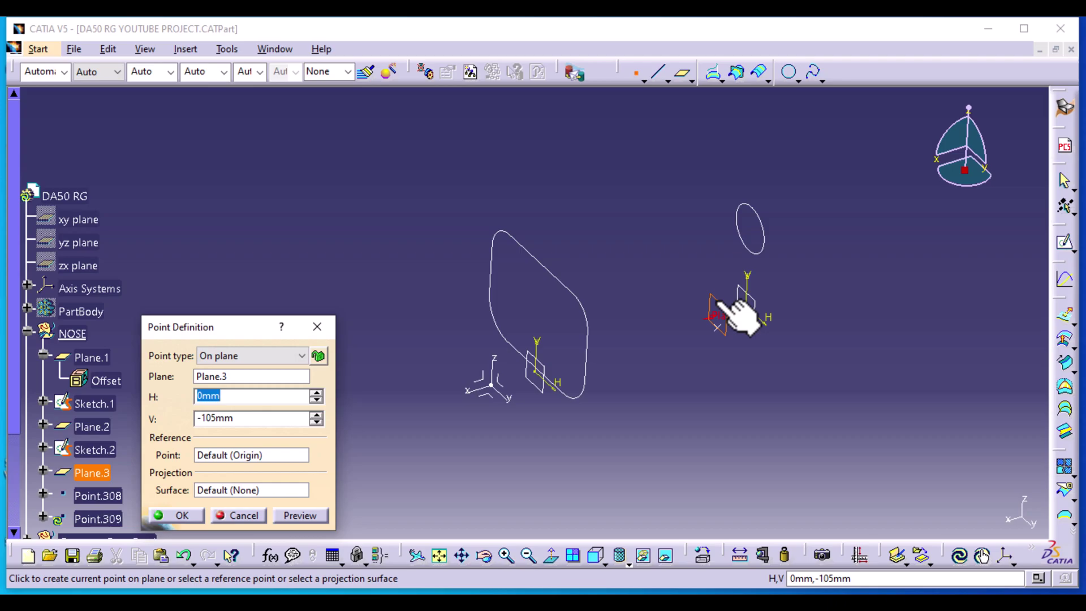
click(479, 378)
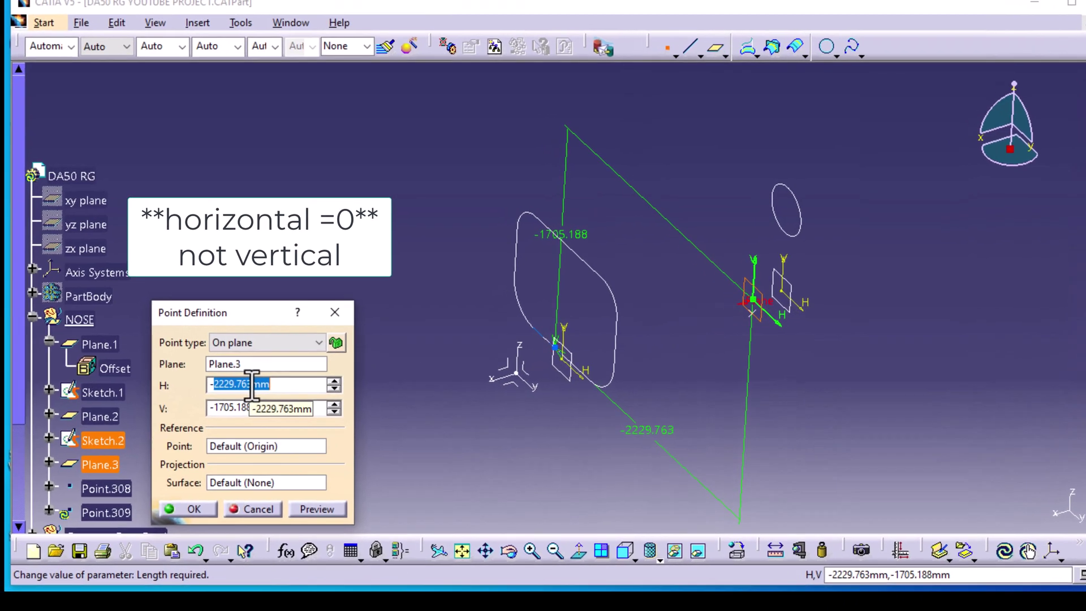
text(0)
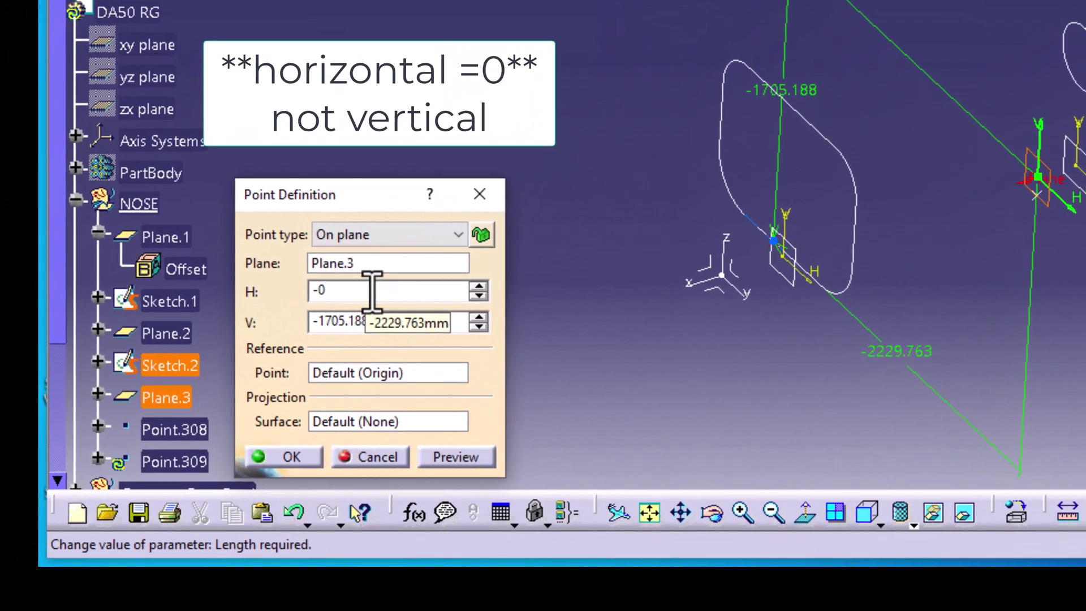
key(BackSpace)
key(BackSpace)
text(0)
double_click(355, 322)
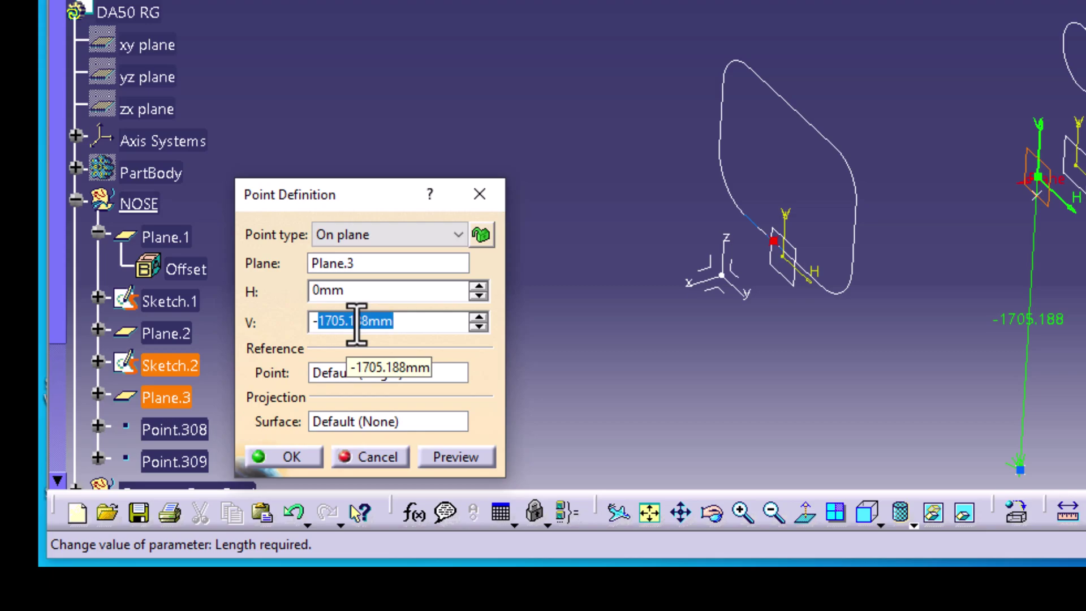
text(85)
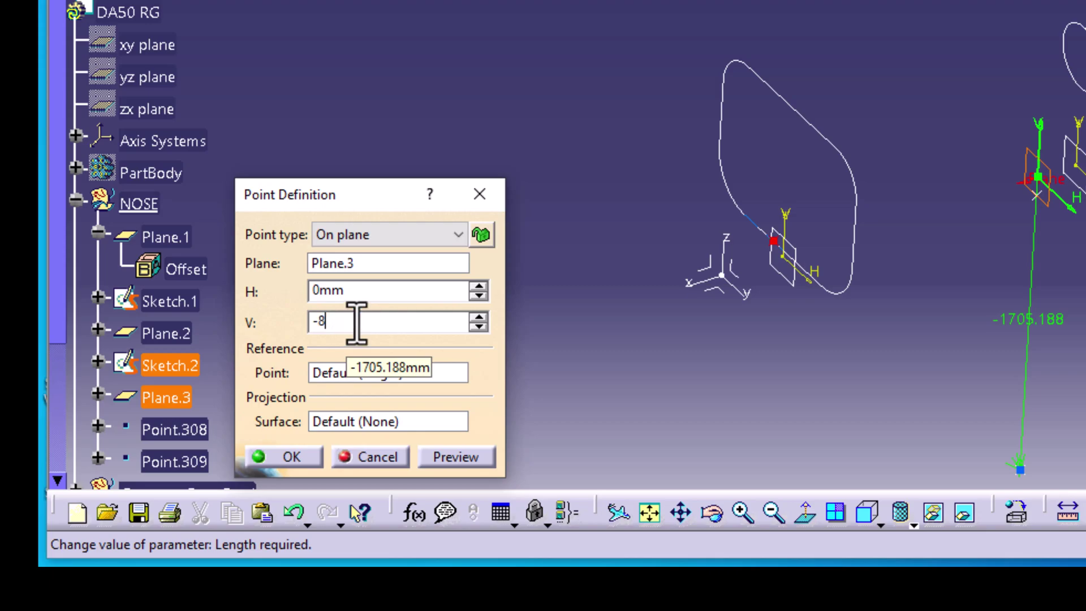
text(0)
key(BackSpace)
key(BackSpace)
key(BackSpace)
key(BackSpace)
text(850)
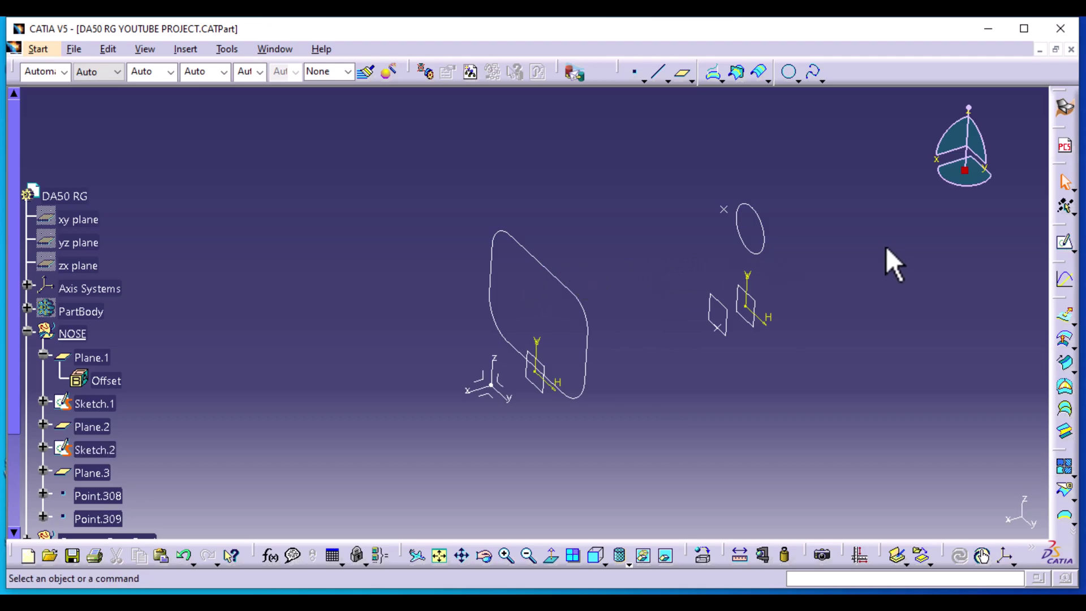
Create an extremum point on the small elliptical sketch at its maximum along the Z component
double_click(761, 227)
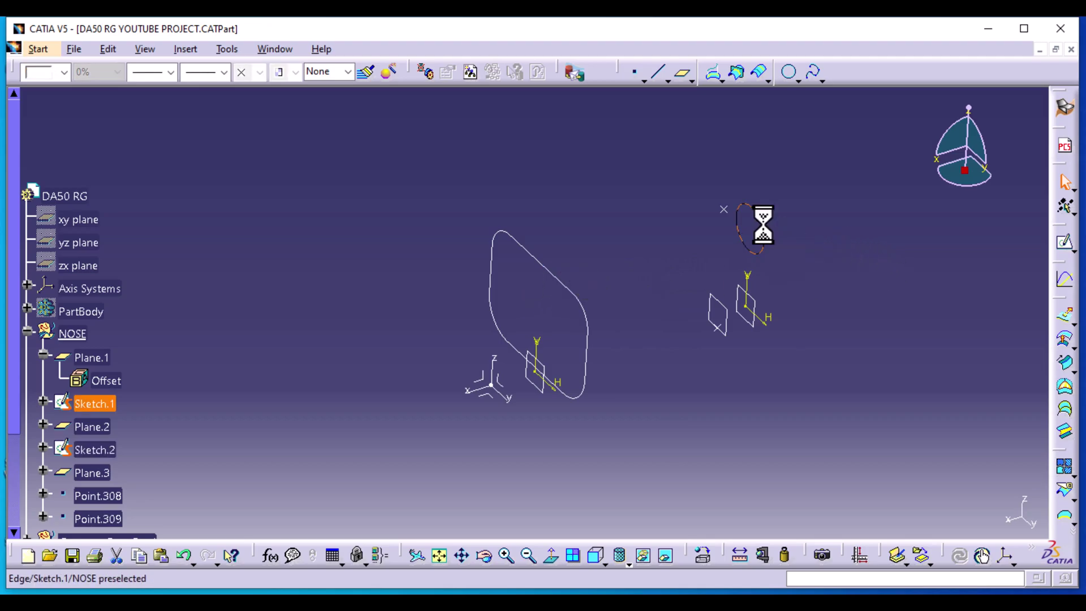
click(645, 80)
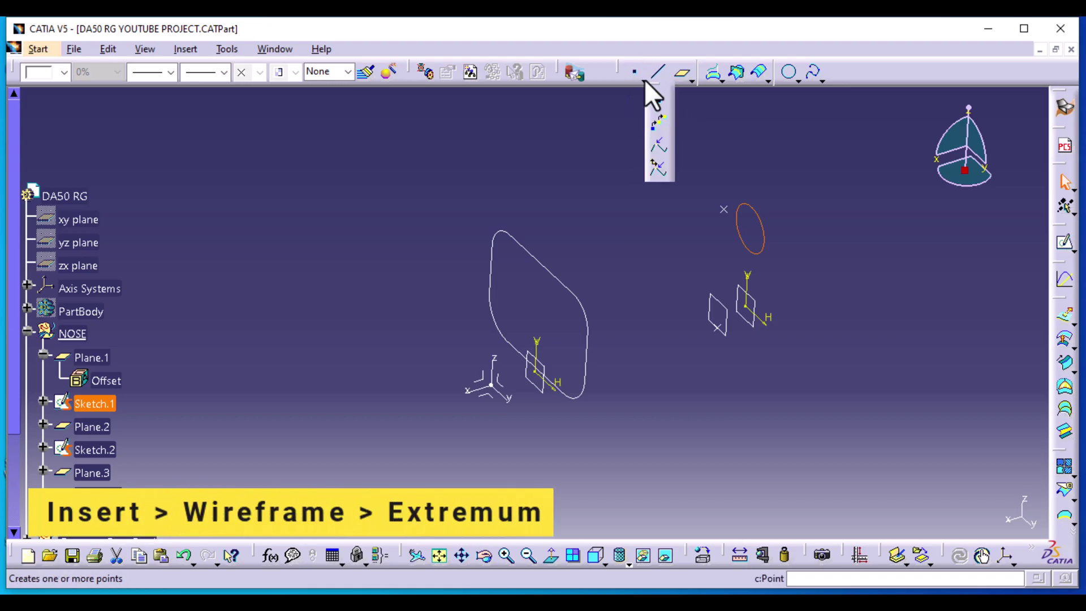
click(660, 150)
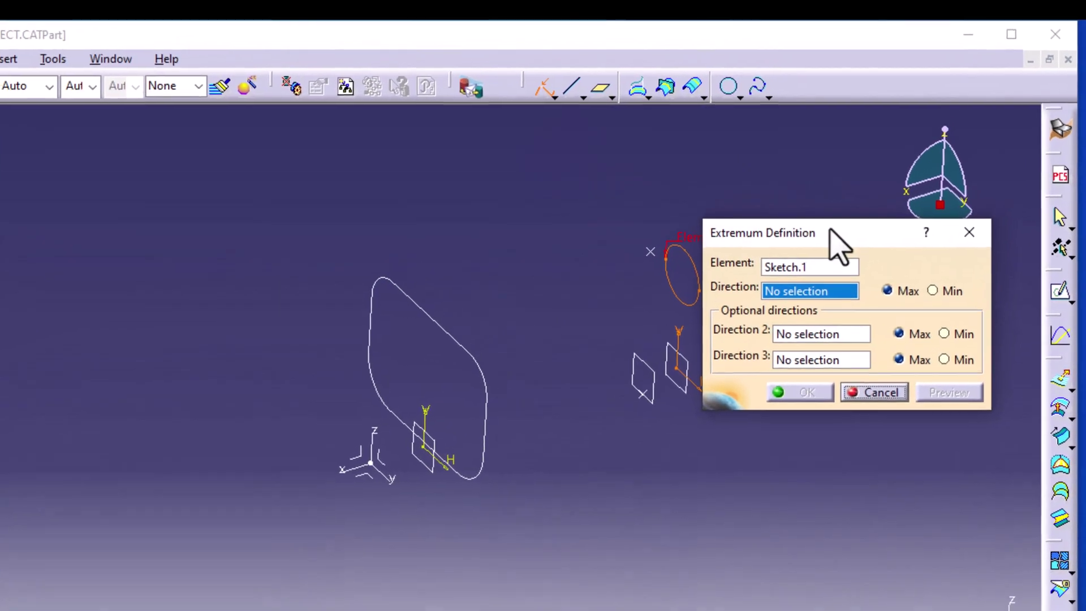
drag(831, 232, 883, 225)
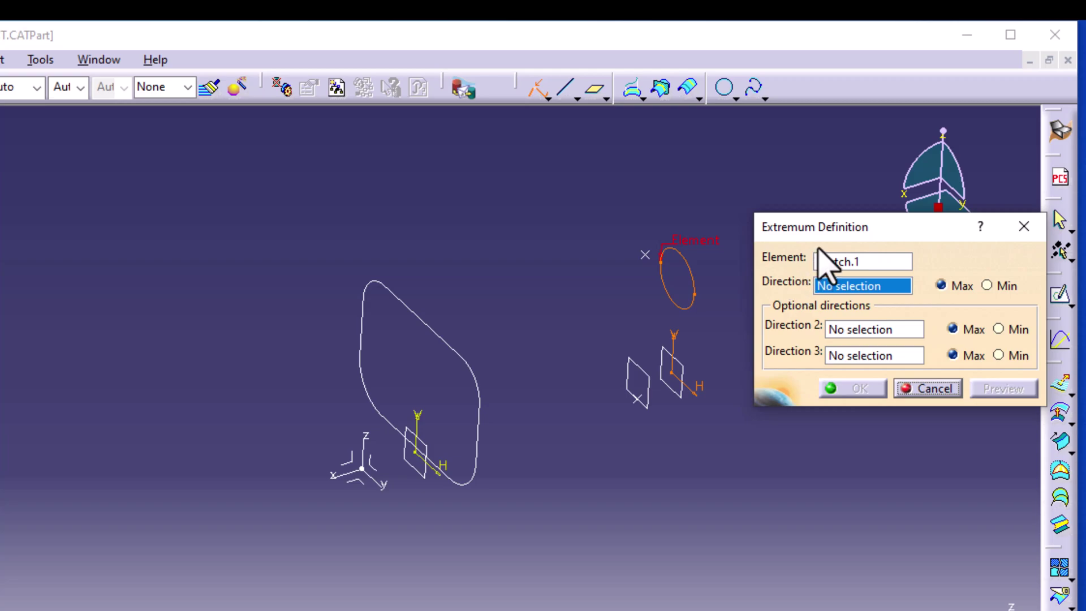
right_click(840, 289)
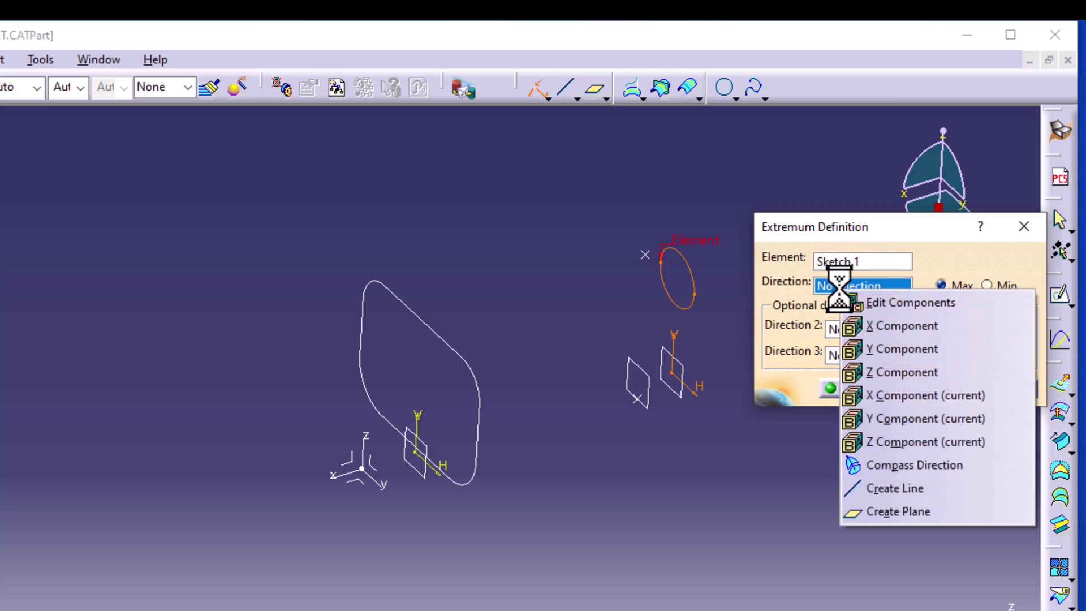
click(927, 373)
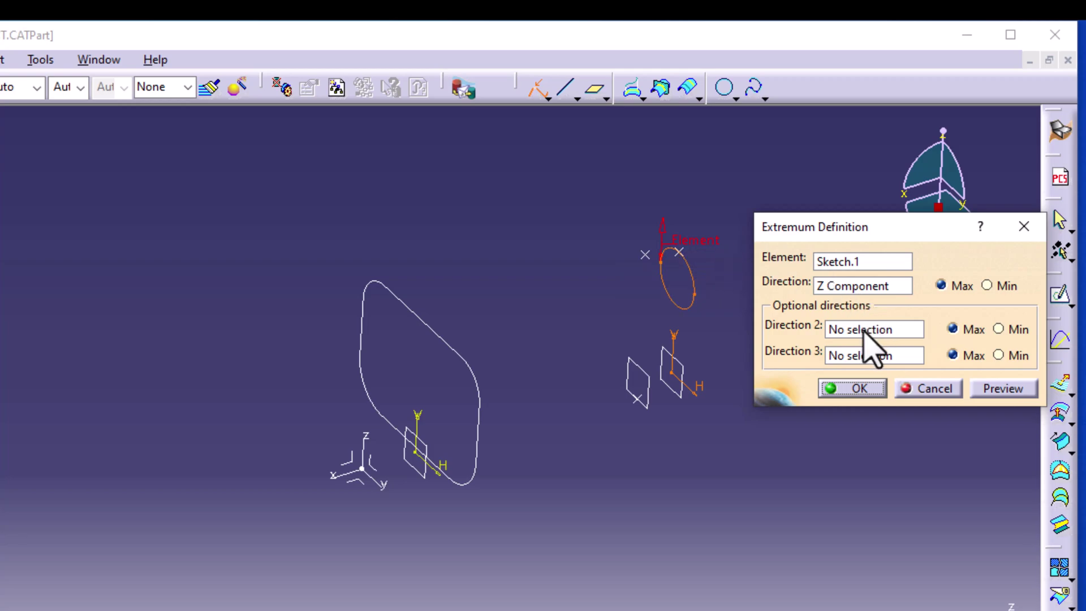
click(874, 388)
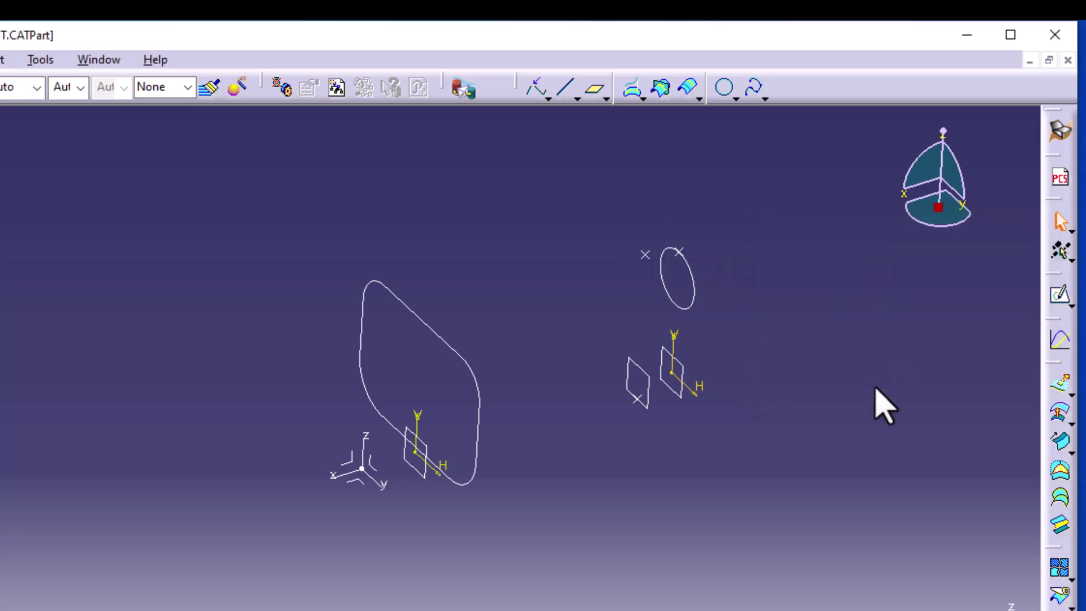
Create a second extremum point on the small elliptical sketch at its minimum along the Z component
click(534, 91)
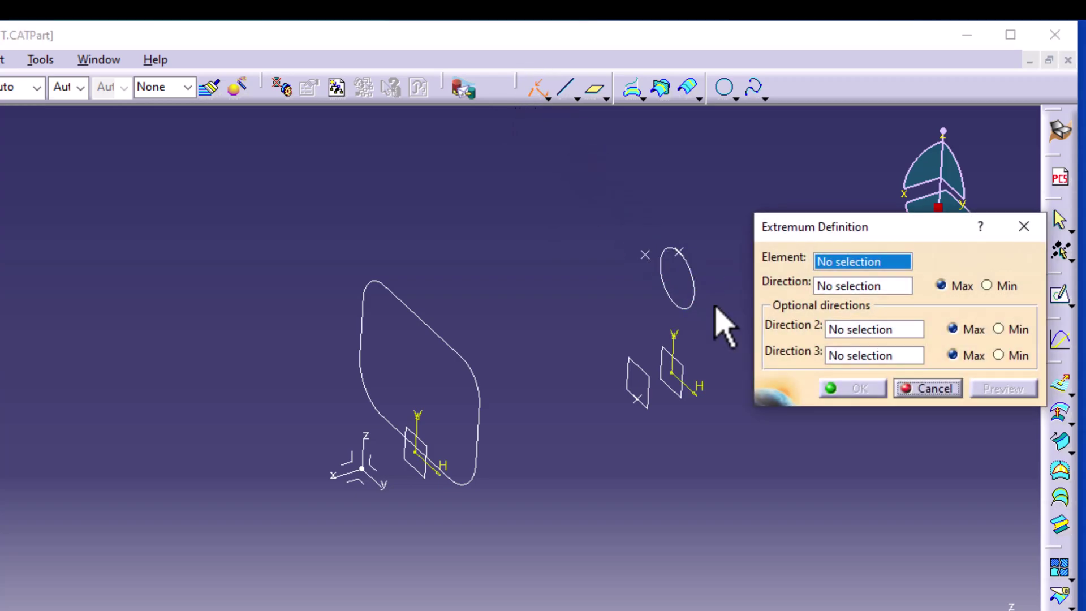
click(692, 288)
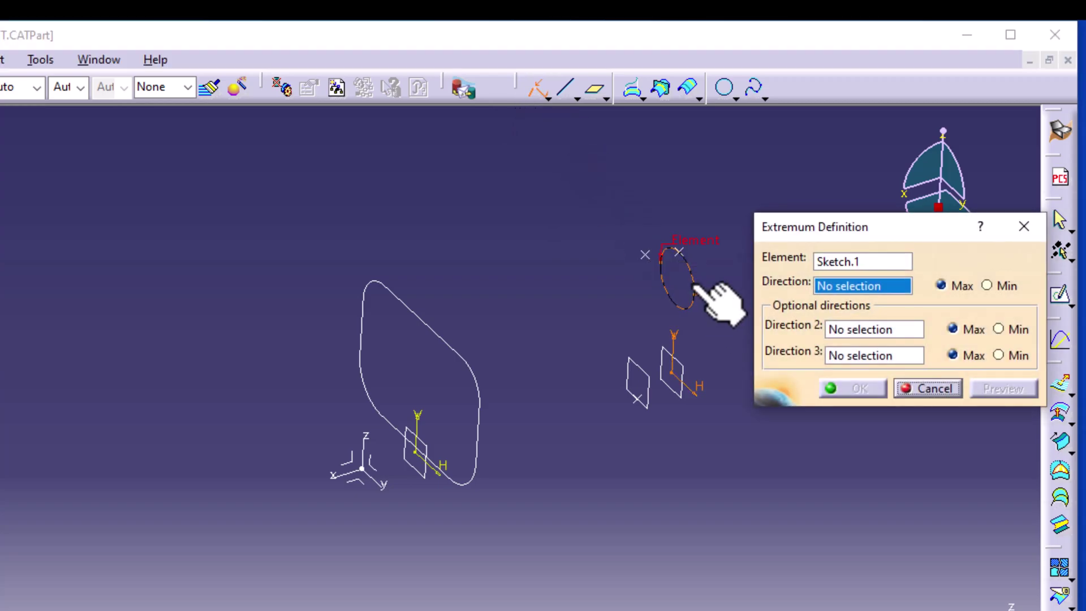
right_click(836, 290)
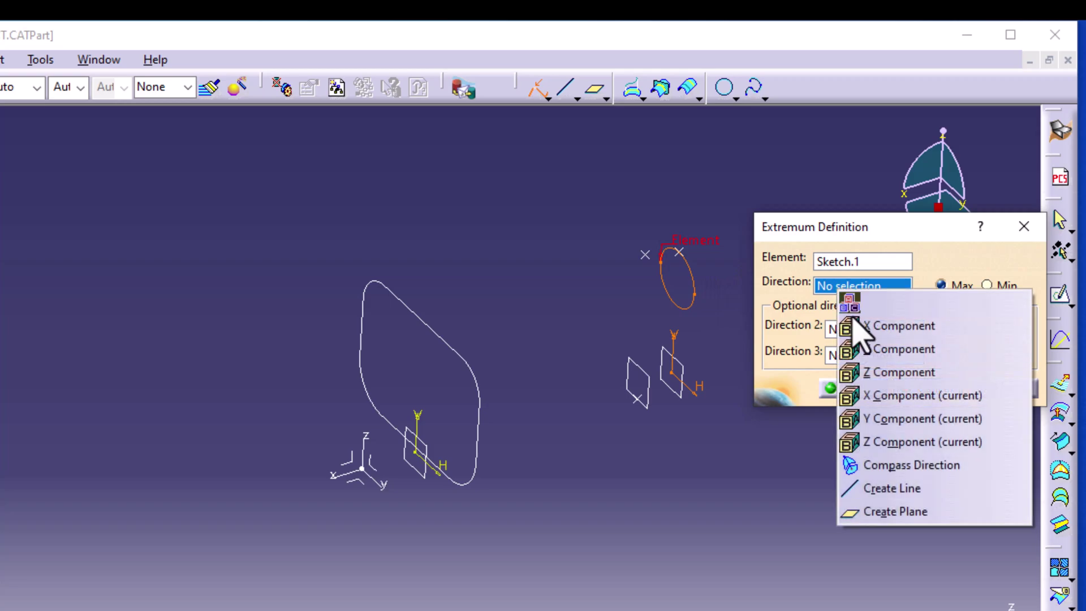
click(897, 373)
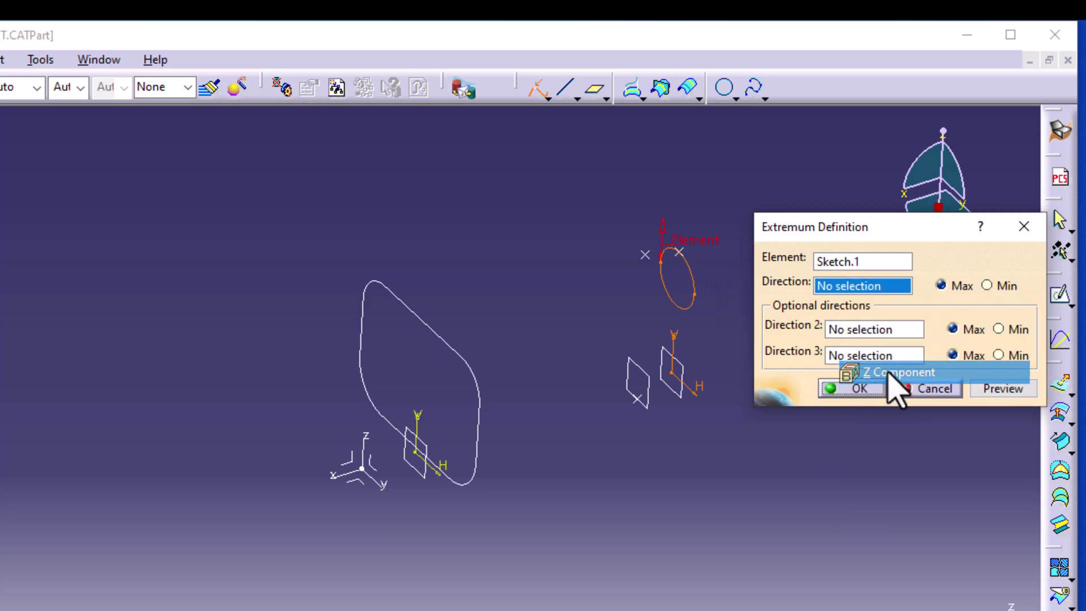
click(987, 286)
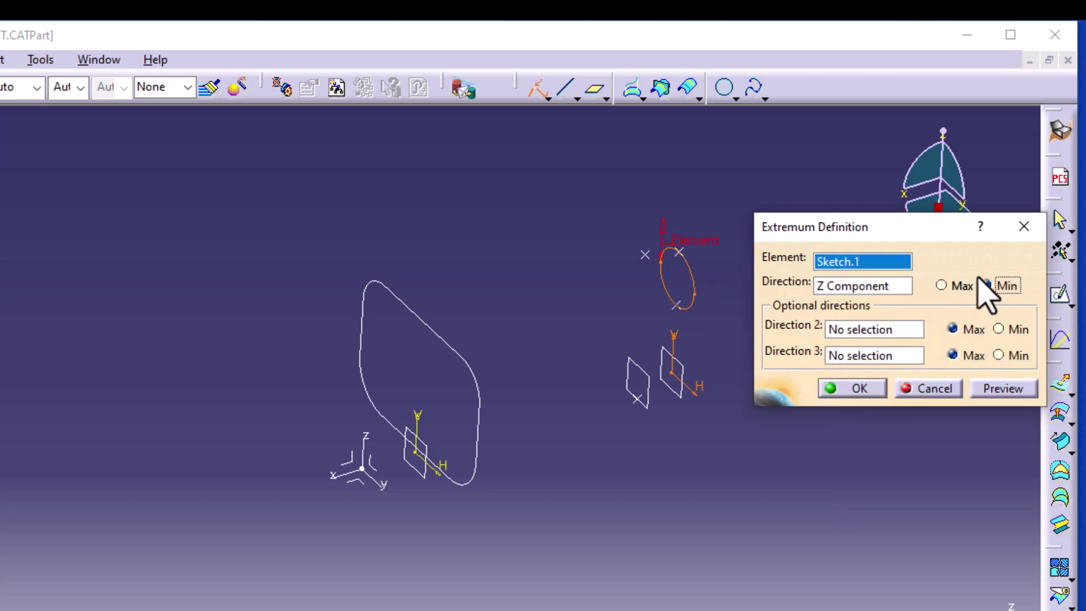
click(871, 388)
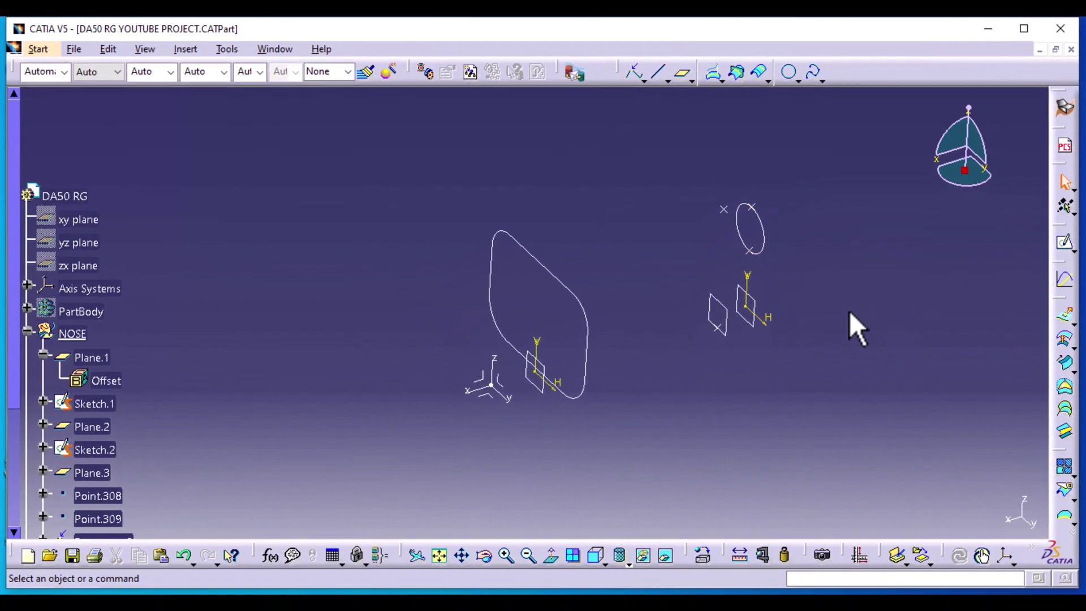
Intersect the large rounded profile sketch with the current axis system's ZX plane, keeping all the sub-elements
mouse_move(619, 263)
middle_down()
mouse_move(589, 303)
mouse_move(591, 226)
mouse_move(642, 235)
mouse_move(632, 242)
middle_up()
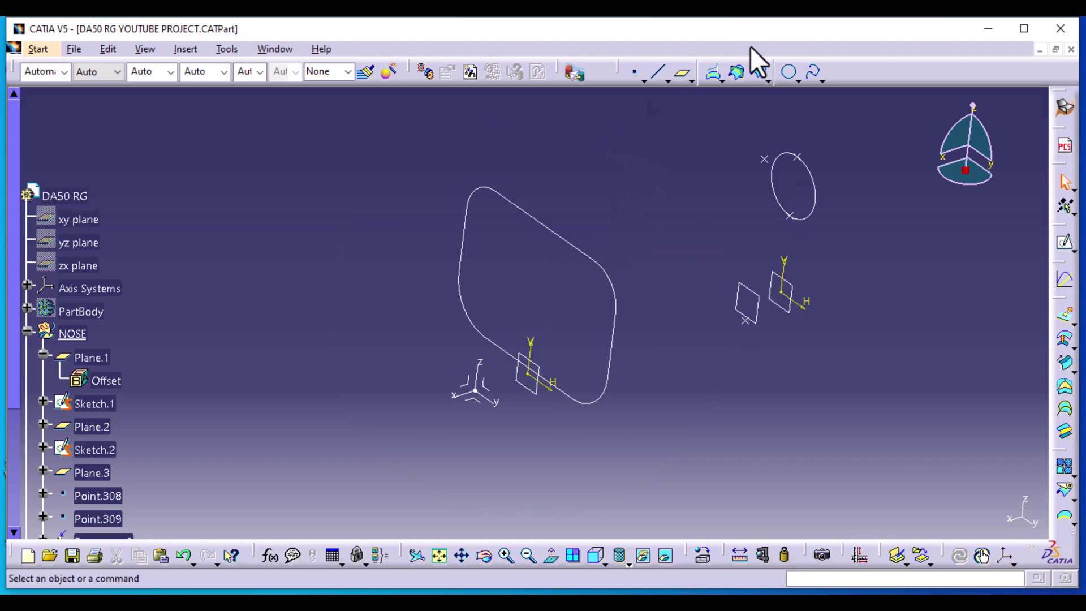
click(738, 75)
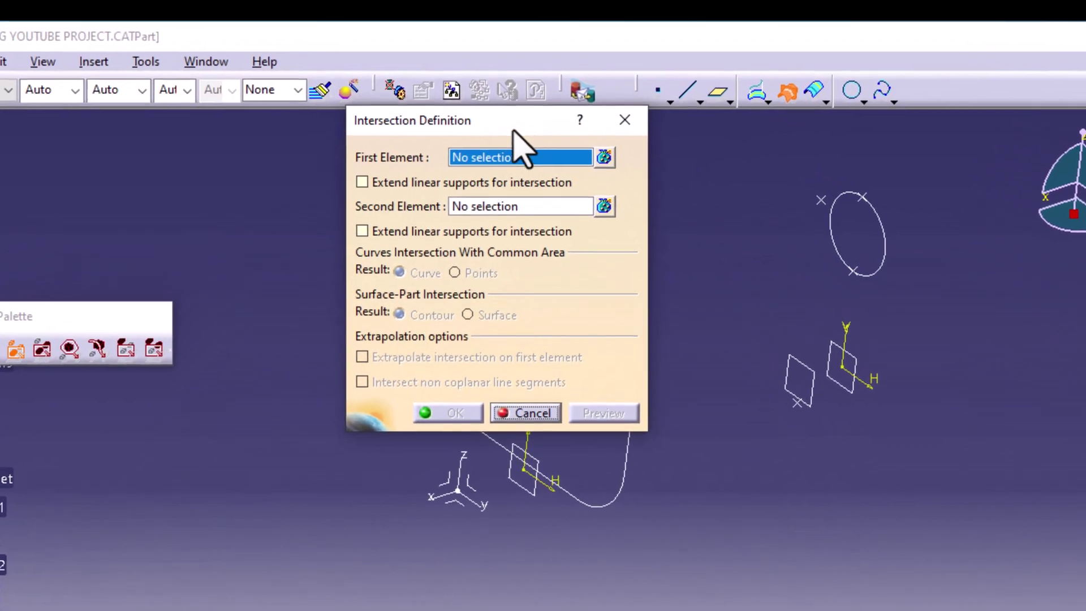
drag(519, 101, 369, 91)
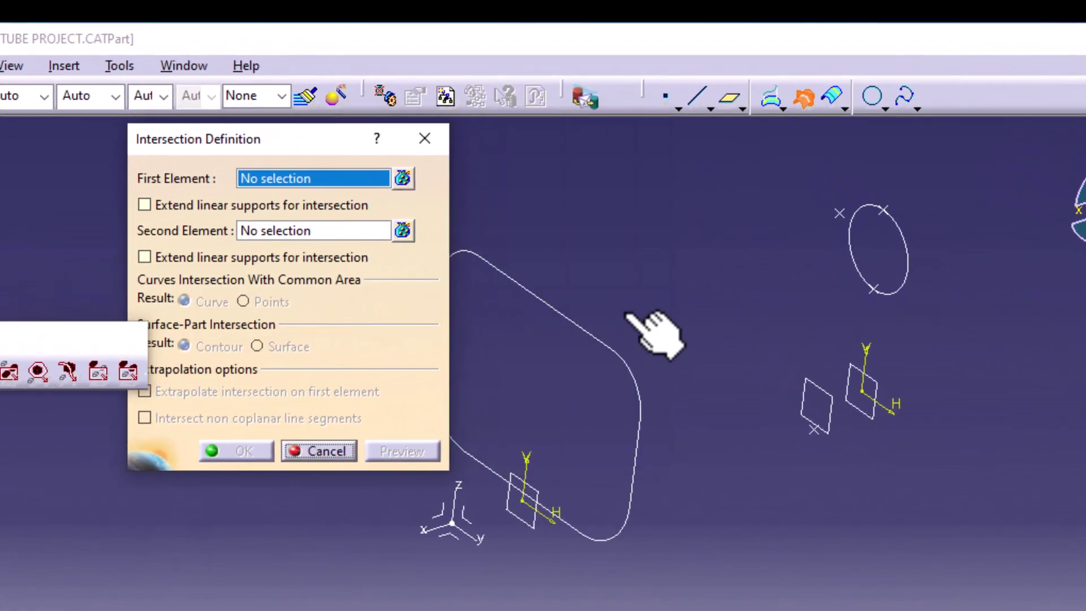
click(578, 323)
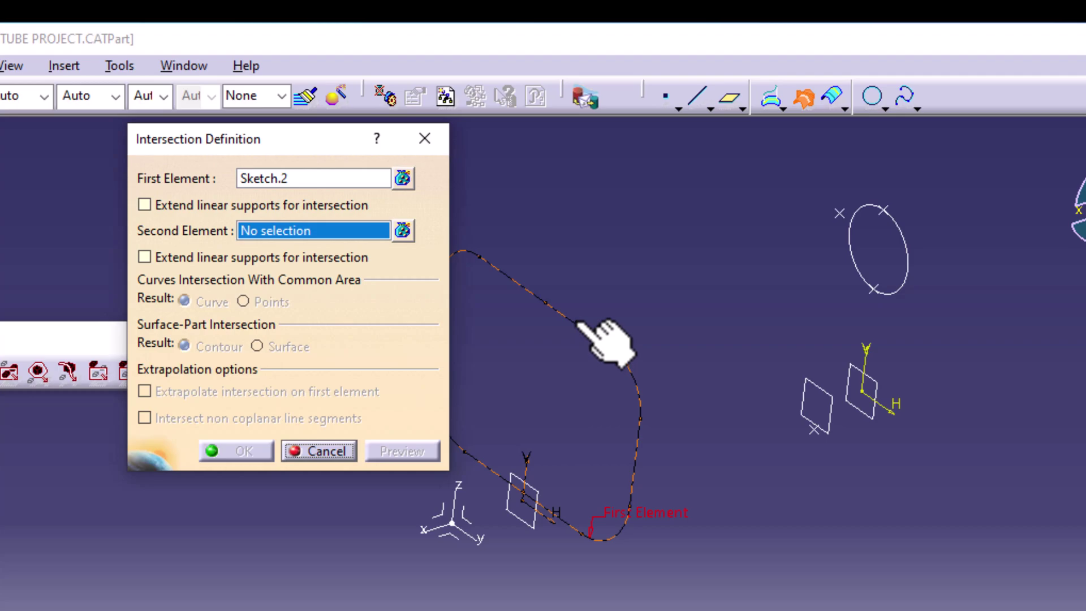
right_click(346, 232)
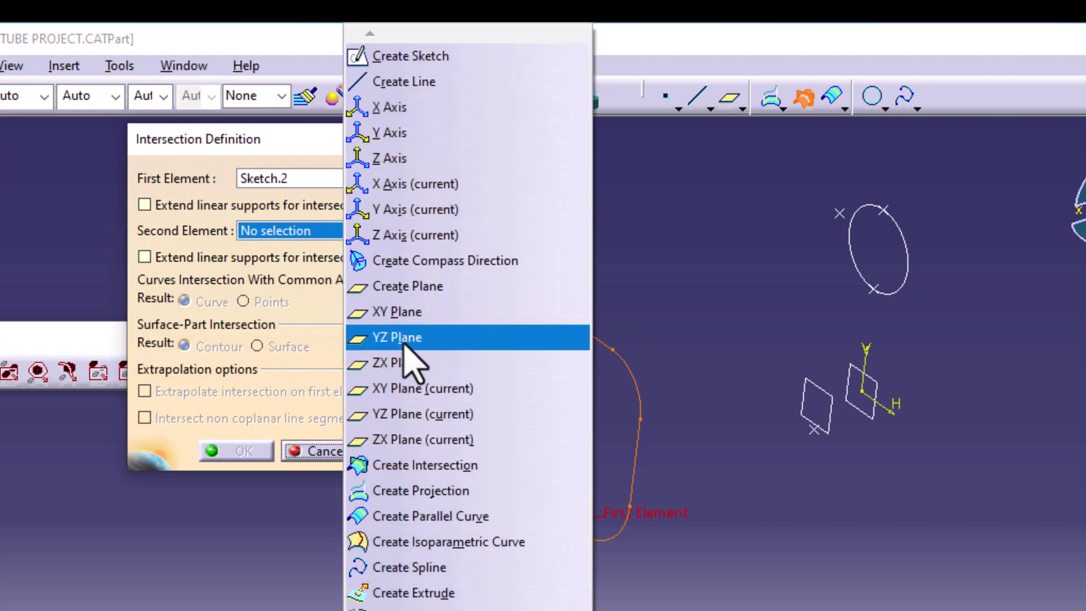
click(423, 443)
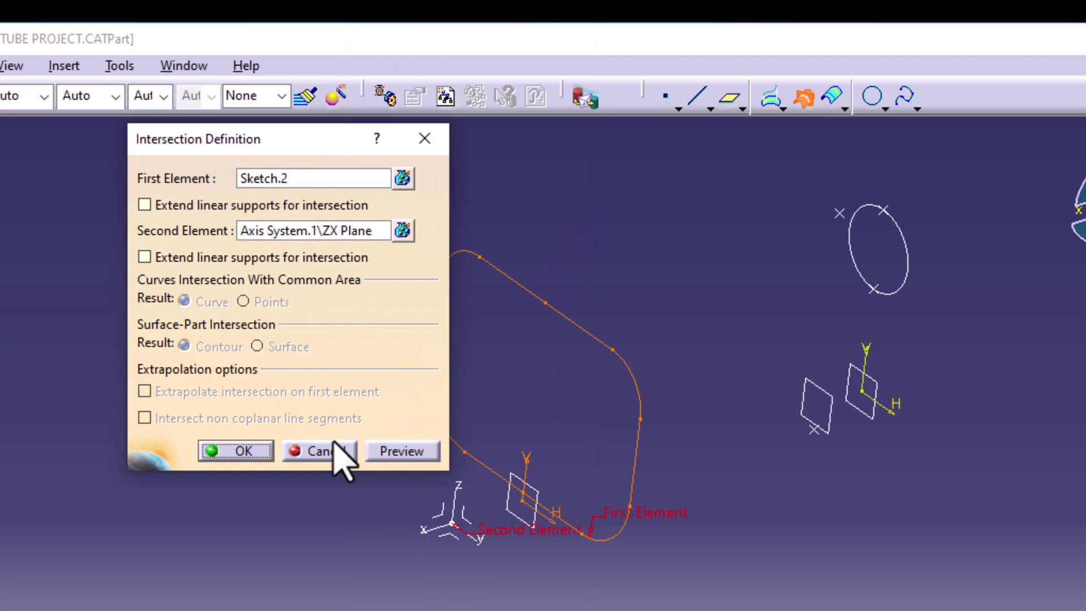
click(243, 451)
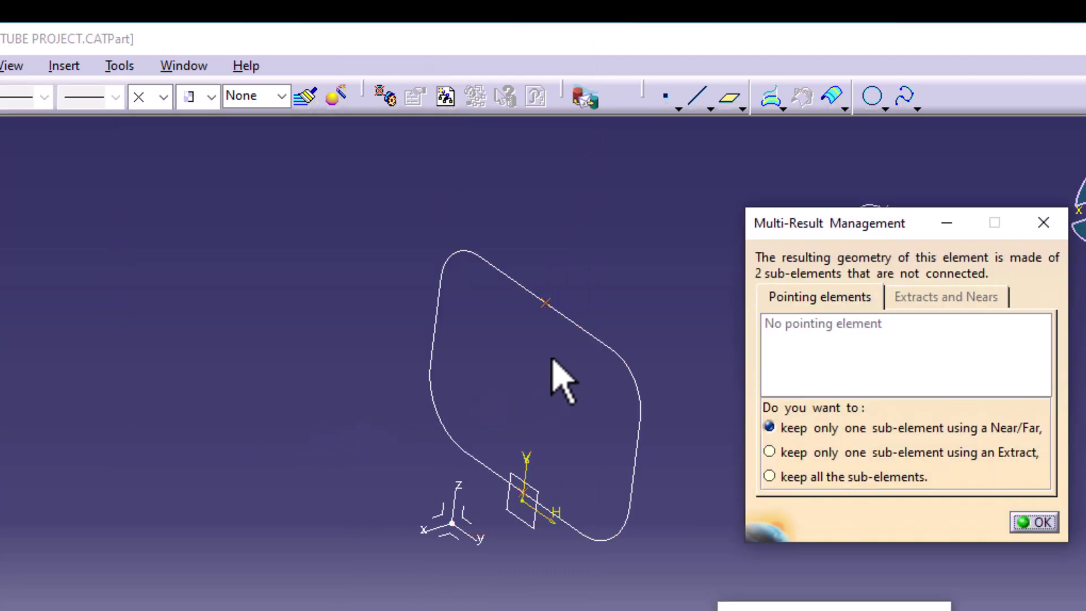
click(819, 472)
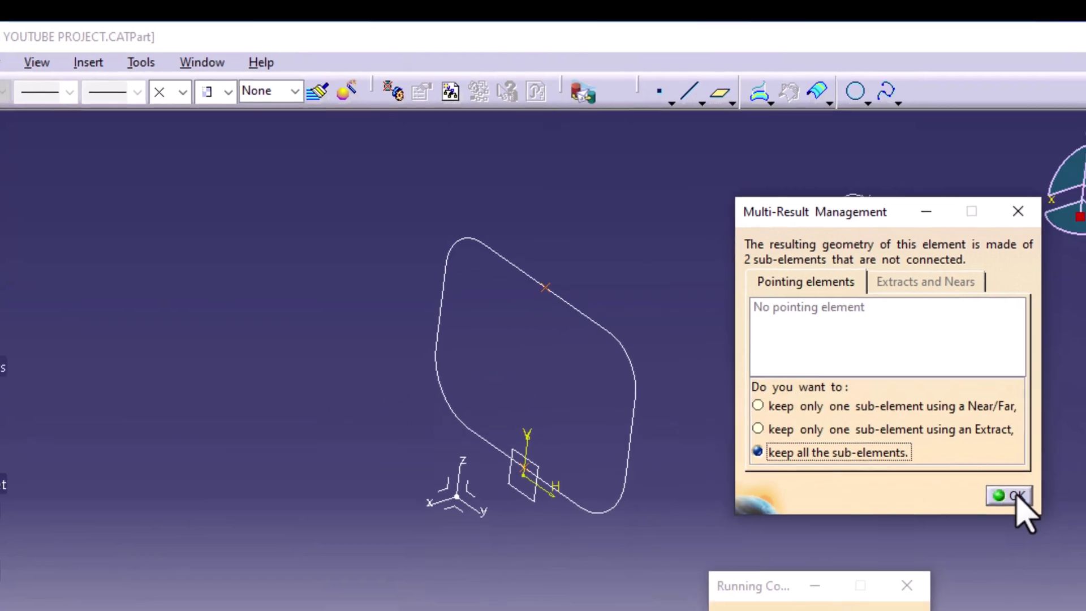
click(1033, 521)
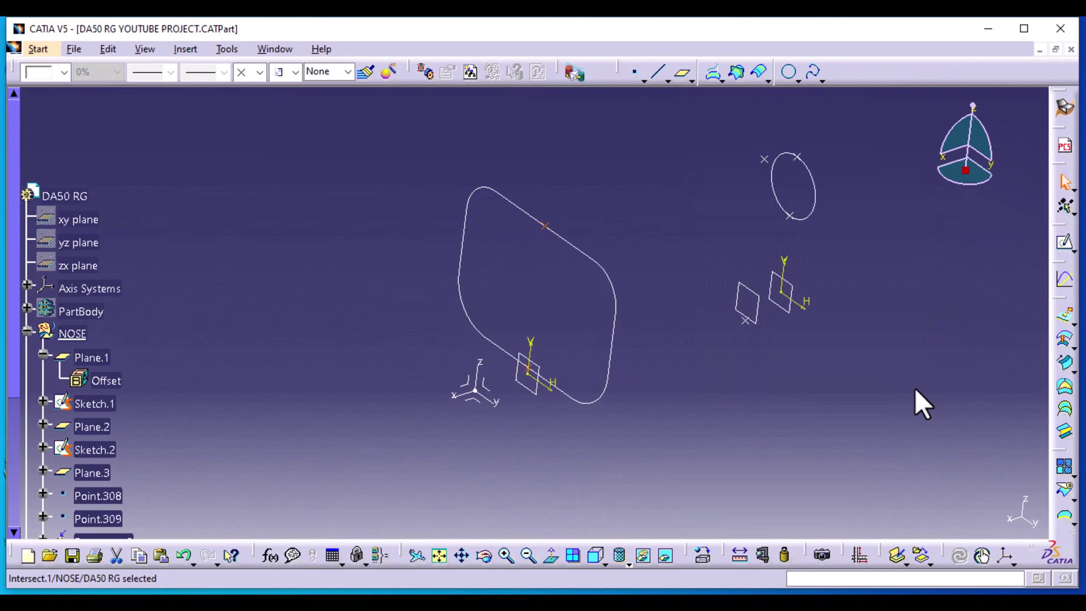
Disassemble the large profile's intersection result into separate points using the All Cells mode
scroll(127, 364, down, 5)
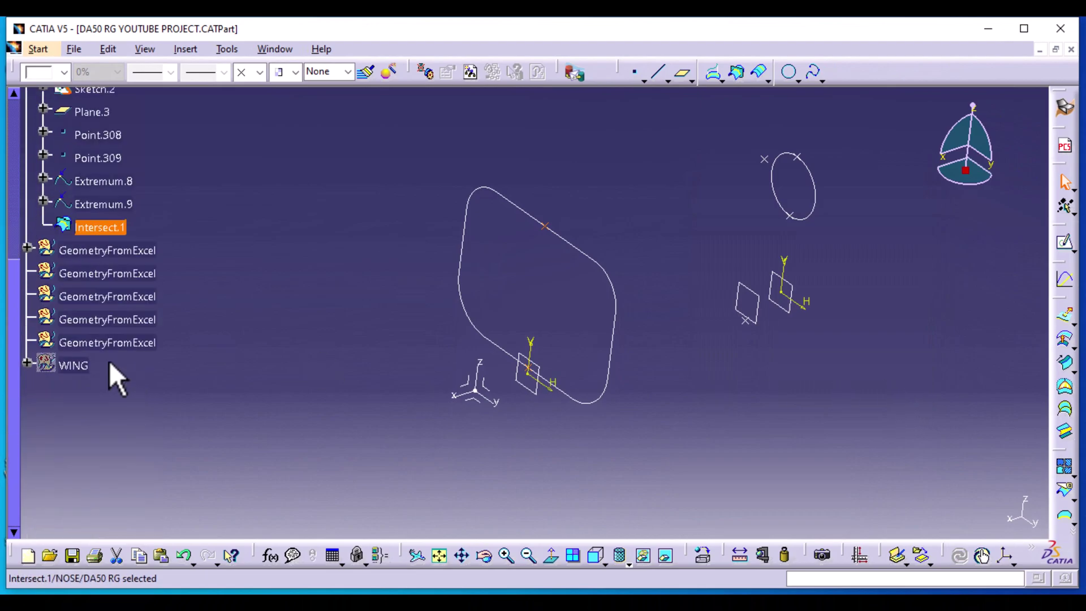
click(93, 229)
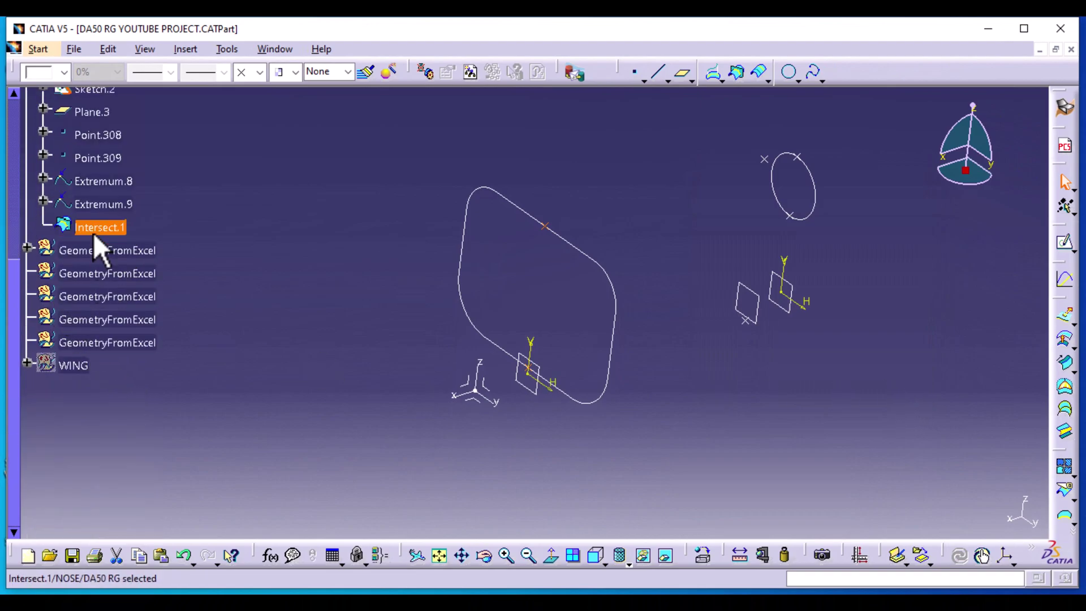
click(43, 203)
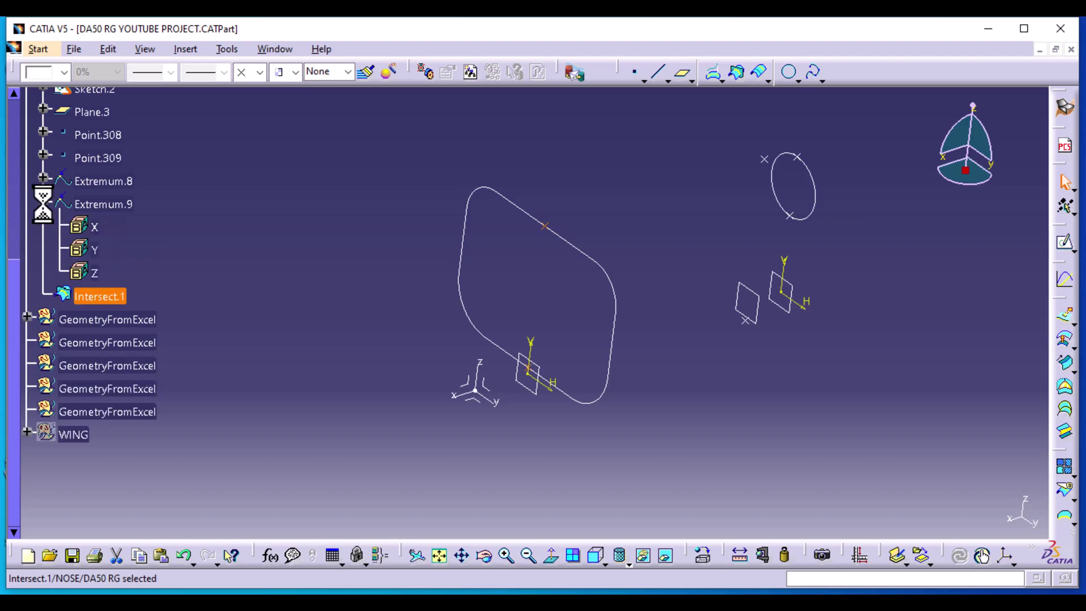
click(43, 203)
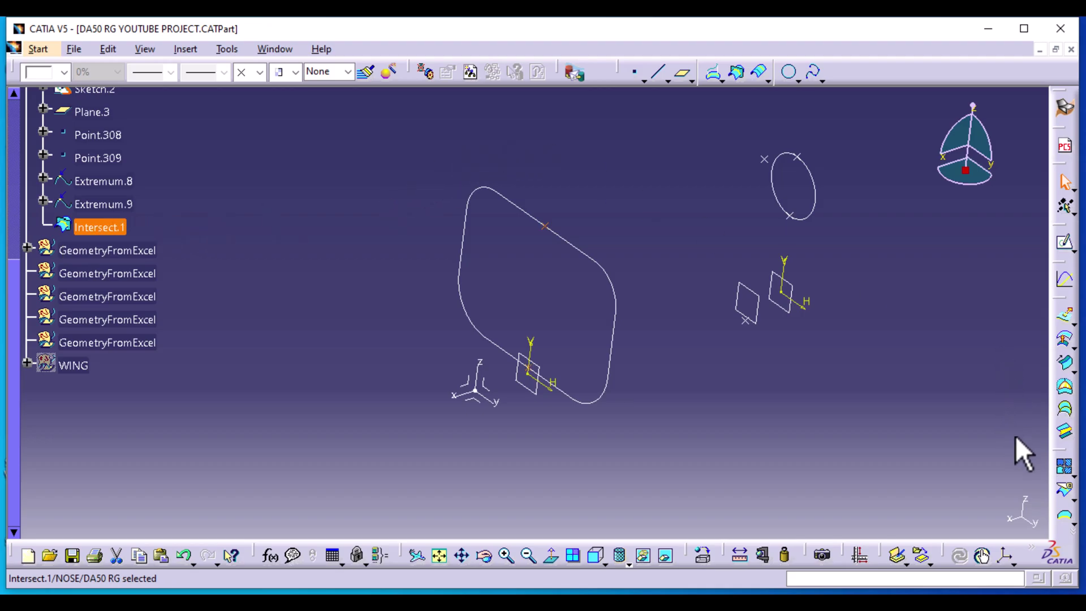
click(1072, 476)
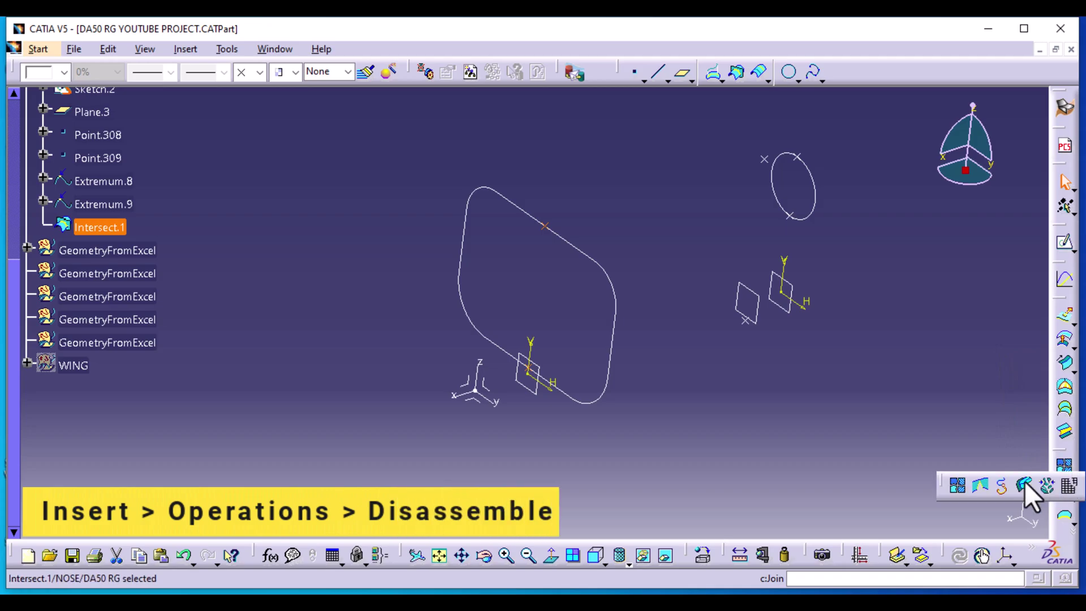
click(1069, 487)
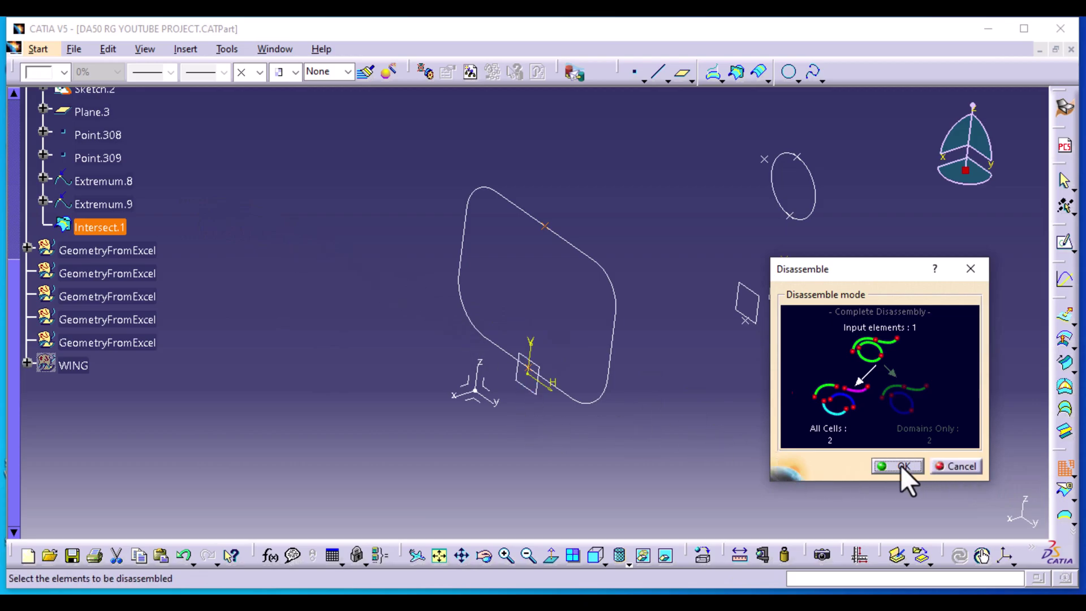
click(901, 465)
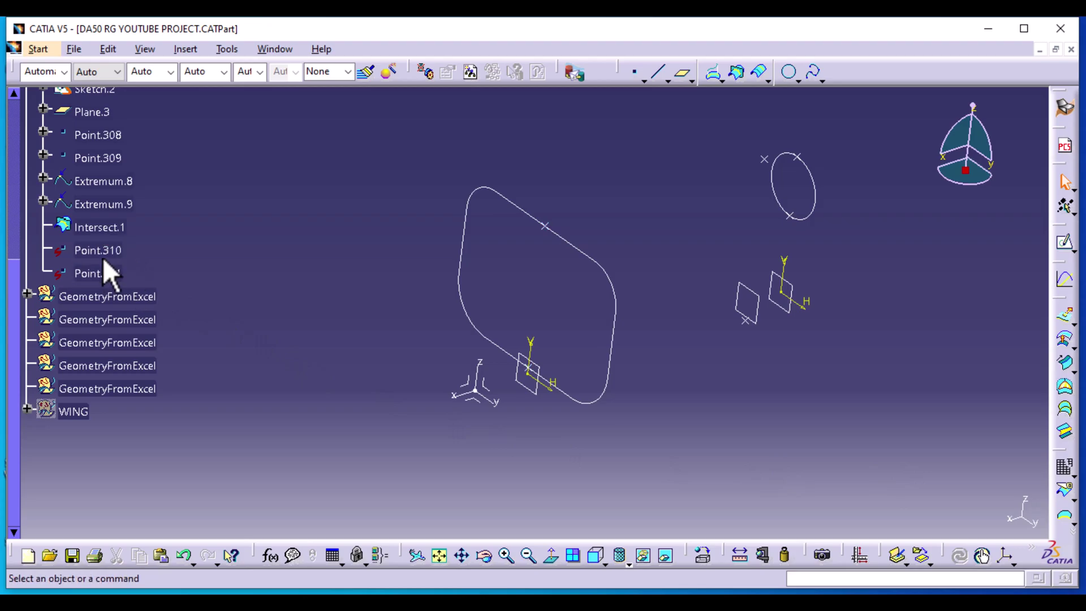
Hide all planes in the model
middle_drag(594, 429, 667, 388)
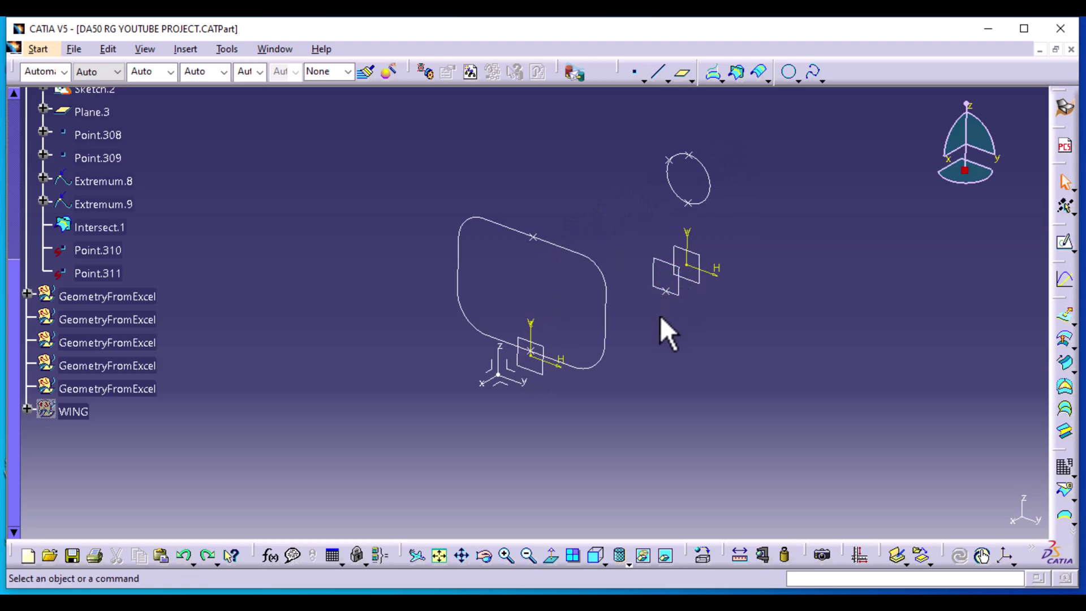
mouse_move(676, 353)
middle_down()
mouse_move(669, 332)
mouse_move(702, 230)
mouse_move(703, 254)
middle_up()
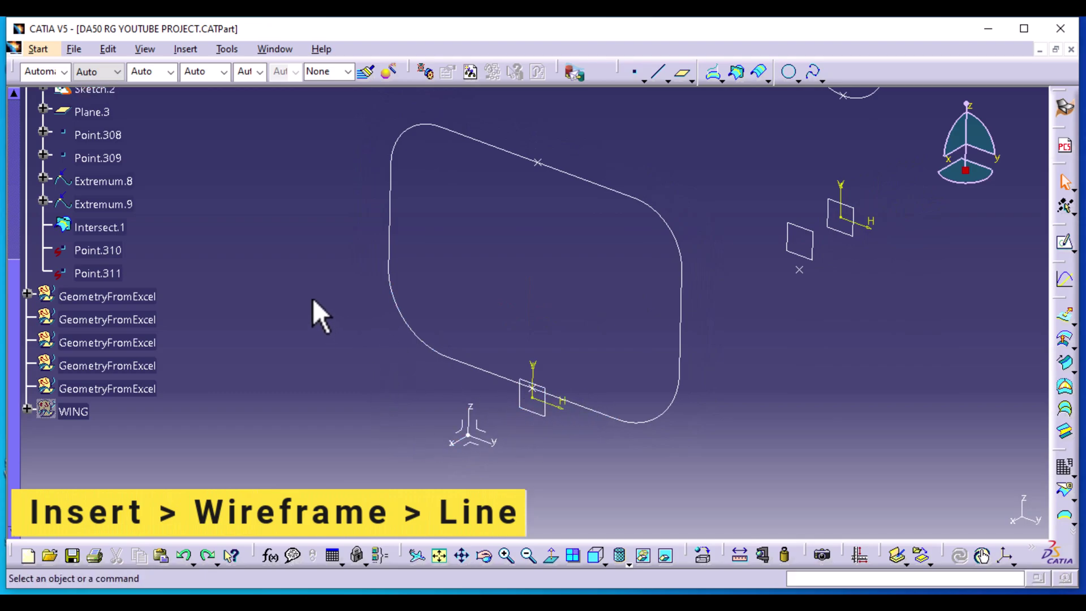
scroll(288, 271, up, 2)
scroll(282, 263, up, 2)
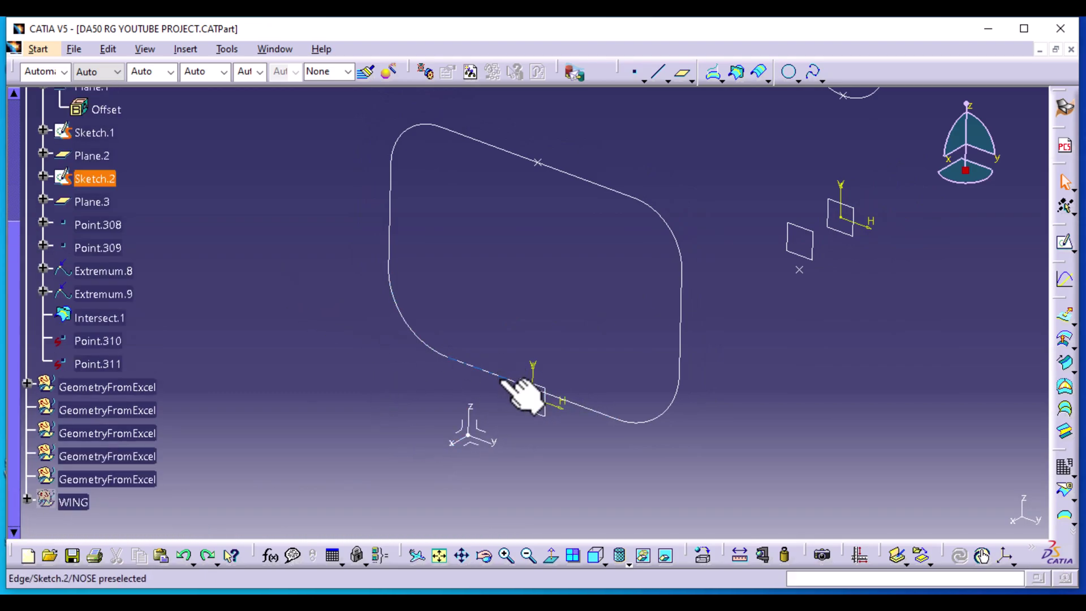
click(228, 49)
mouse_move(262, 171)
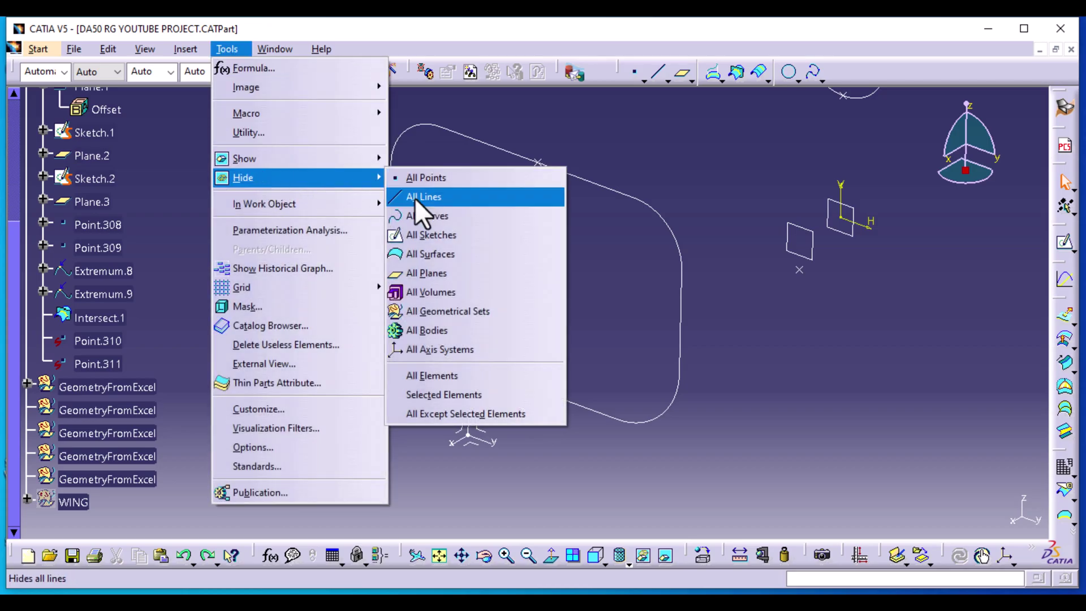
click(444, 273)
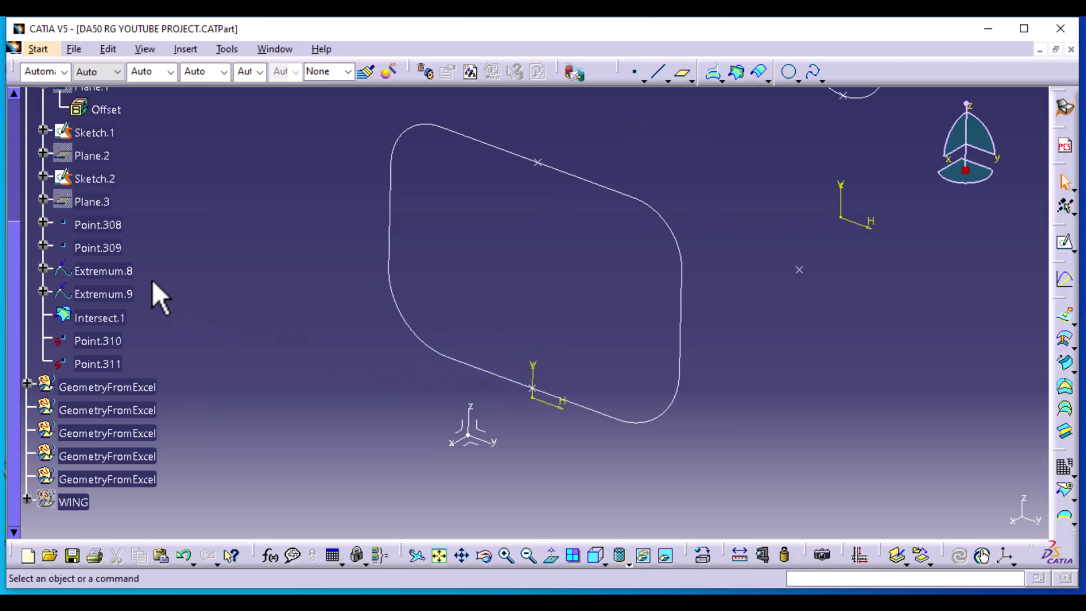
Create a point-point line from the large profile's lower intersection point to the lower reference point near the nose front
click(106, 339)
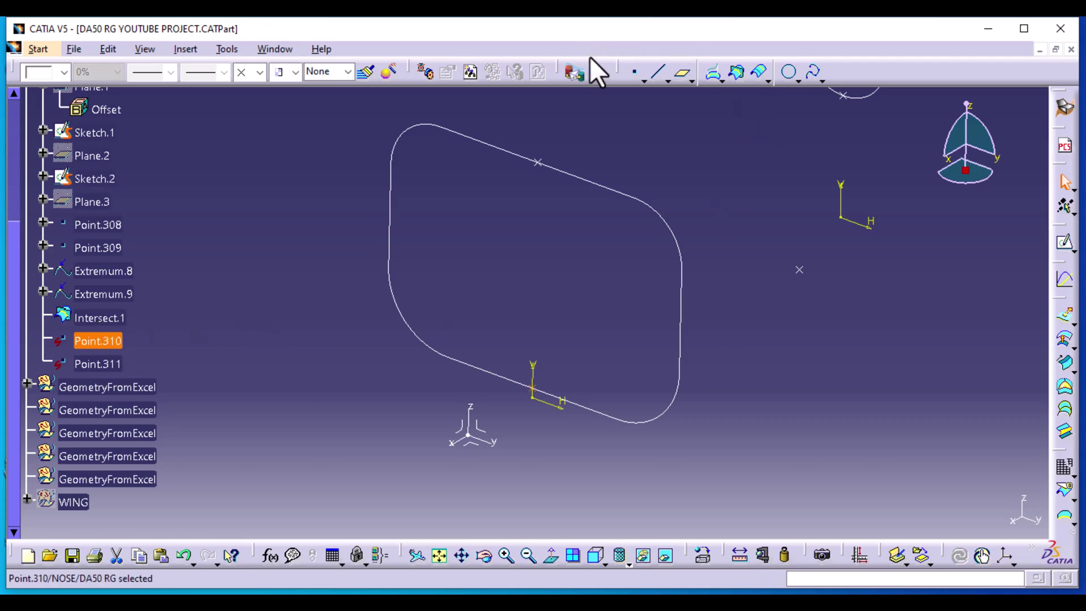
click(660, 72)
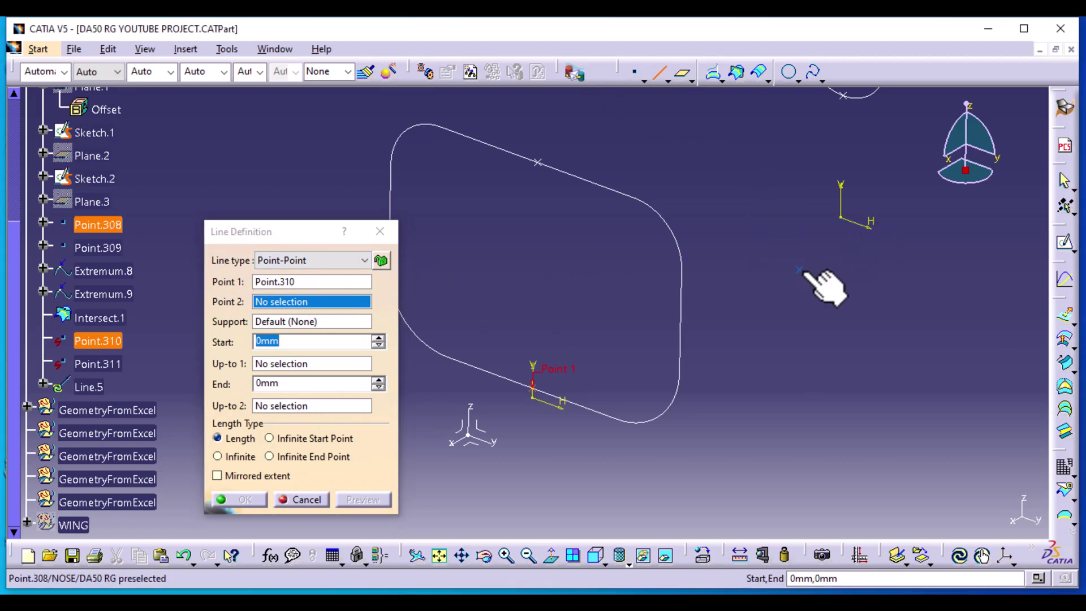
click(800, 270)
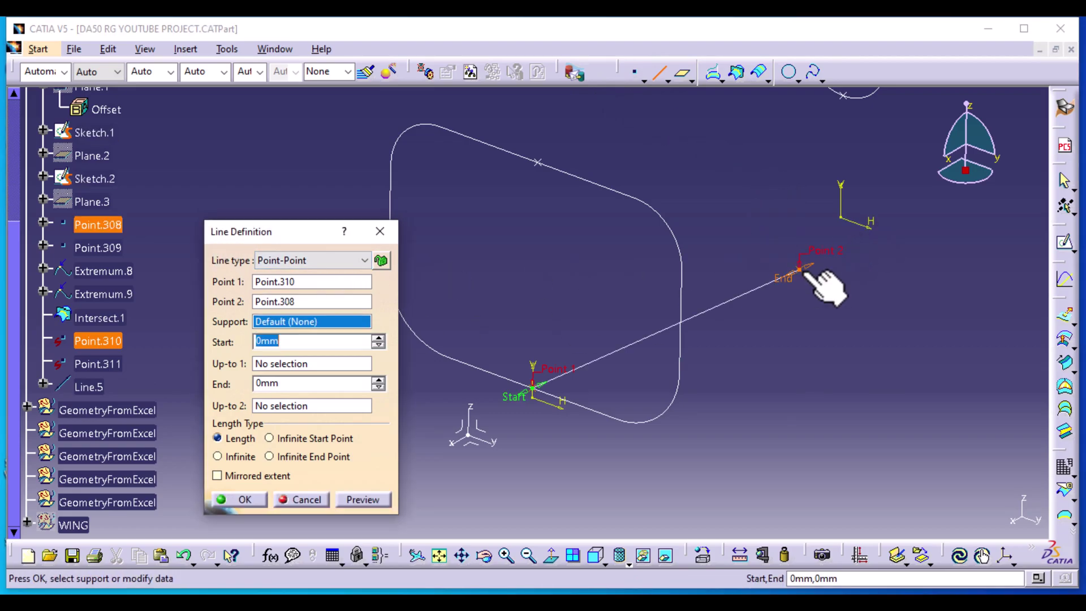
click(256, 500)
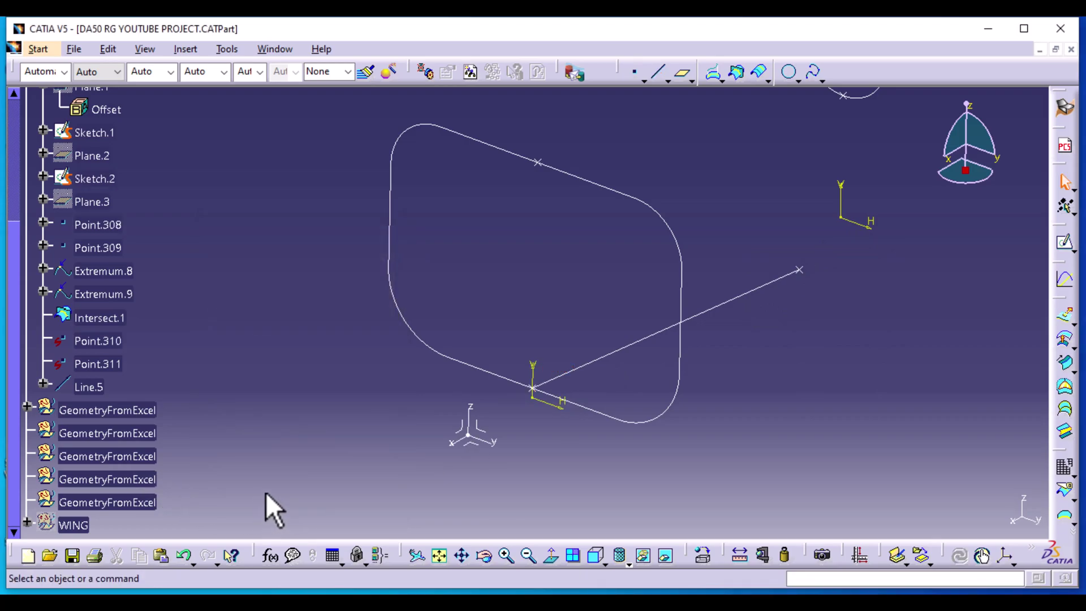
Create a point-point line from the lower reference point to the lower extremum point of the small elliptical sketch
middle_drag(829, 343, 642, 371)
middle_drag(768, 305, 521, 291)
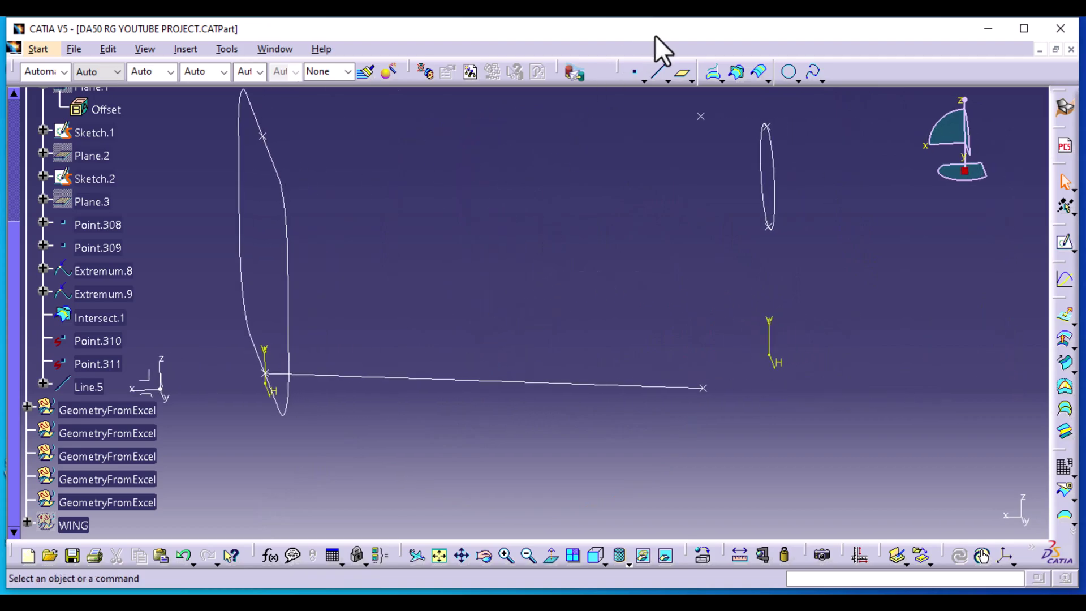
click(658, 71)
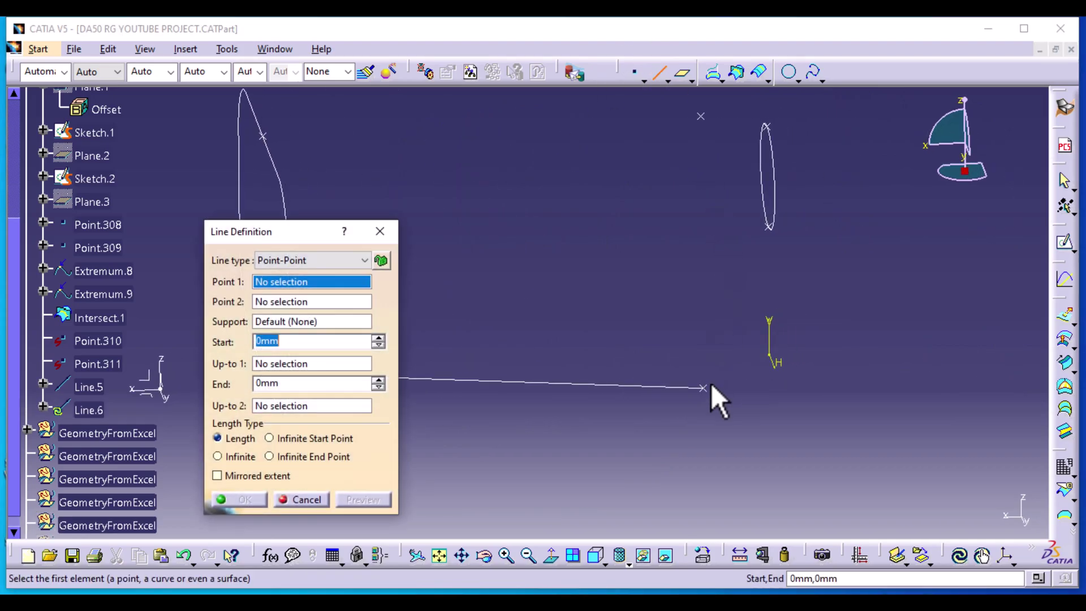
click(704, 389)
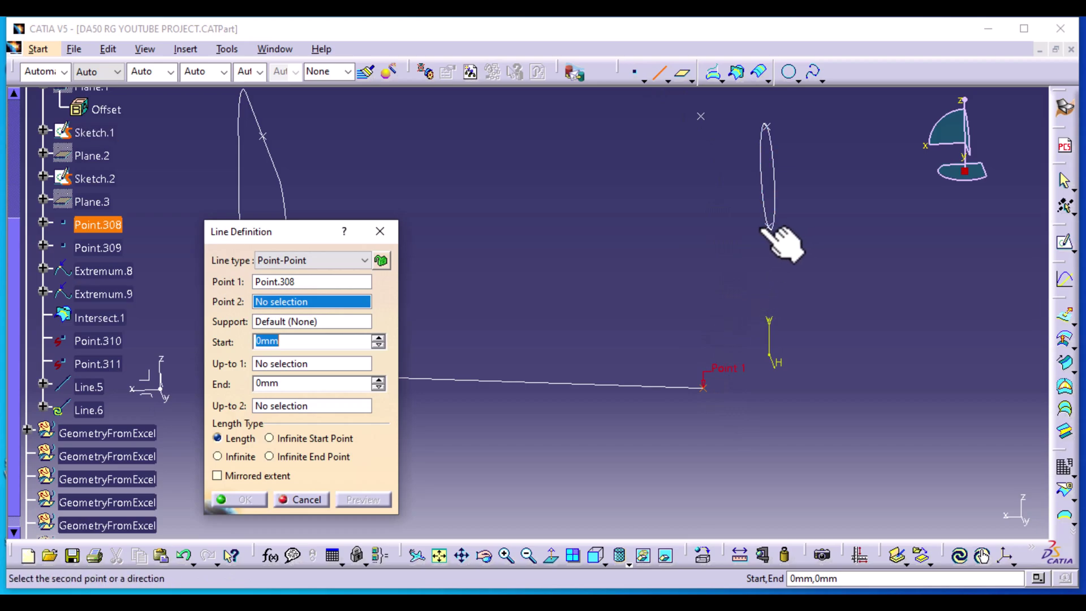
click(770, 225)
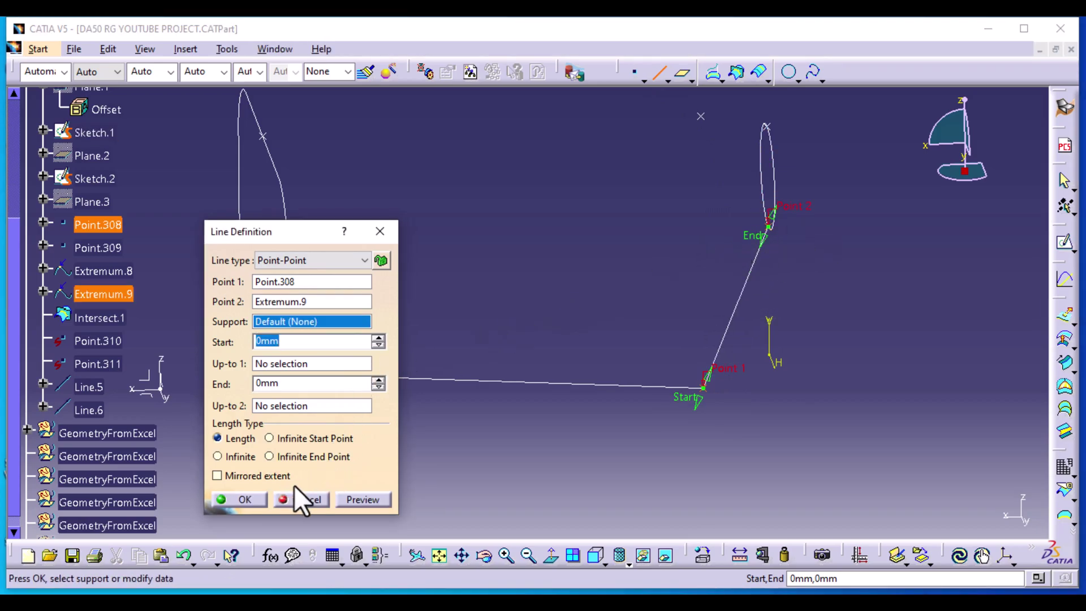
click(244, 500)
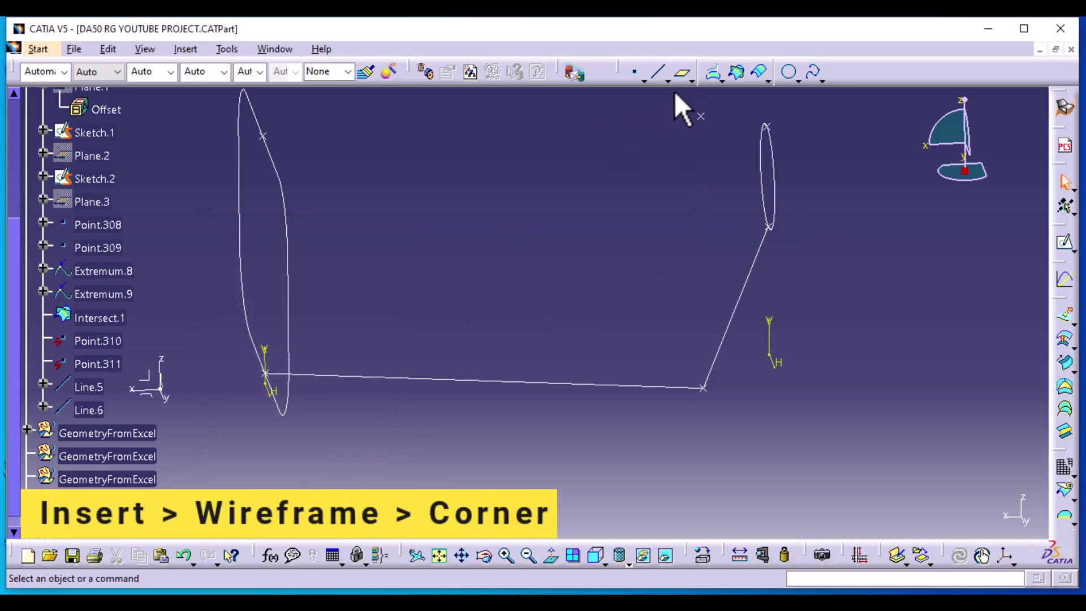
Create a Corner On Support between the two lower lines with a 600 mm radius, trimming both elements
click(175, 47)
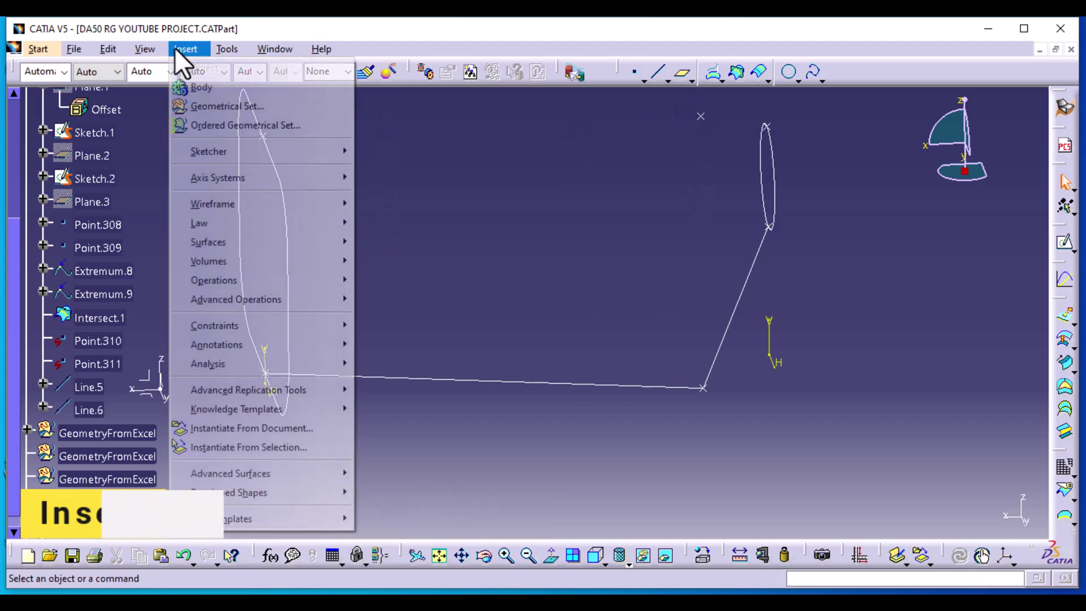
mouse_move(191, 50)
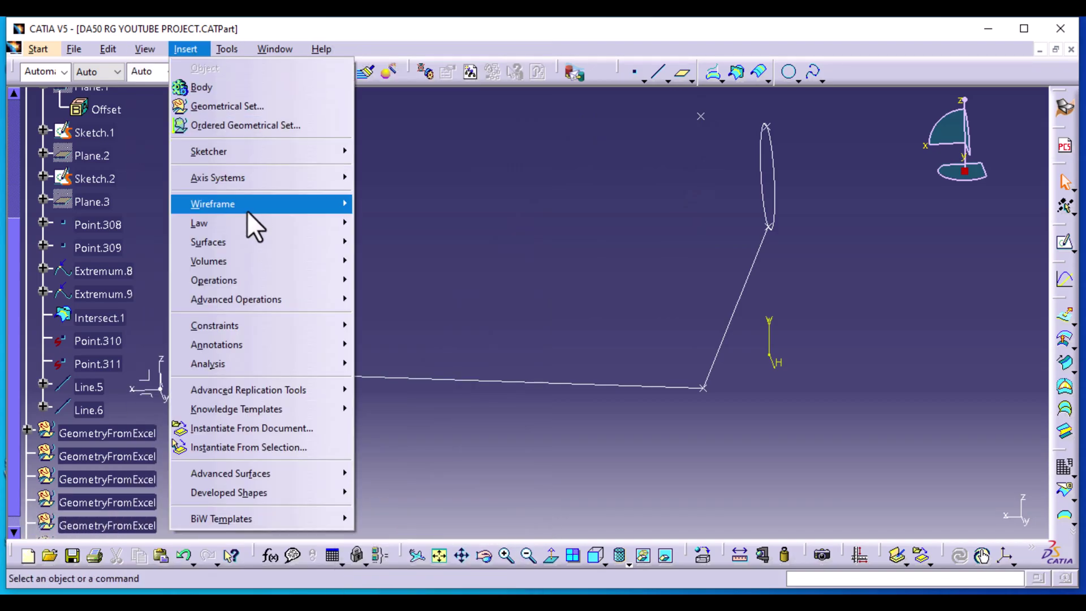
mouse_move(247, 205)
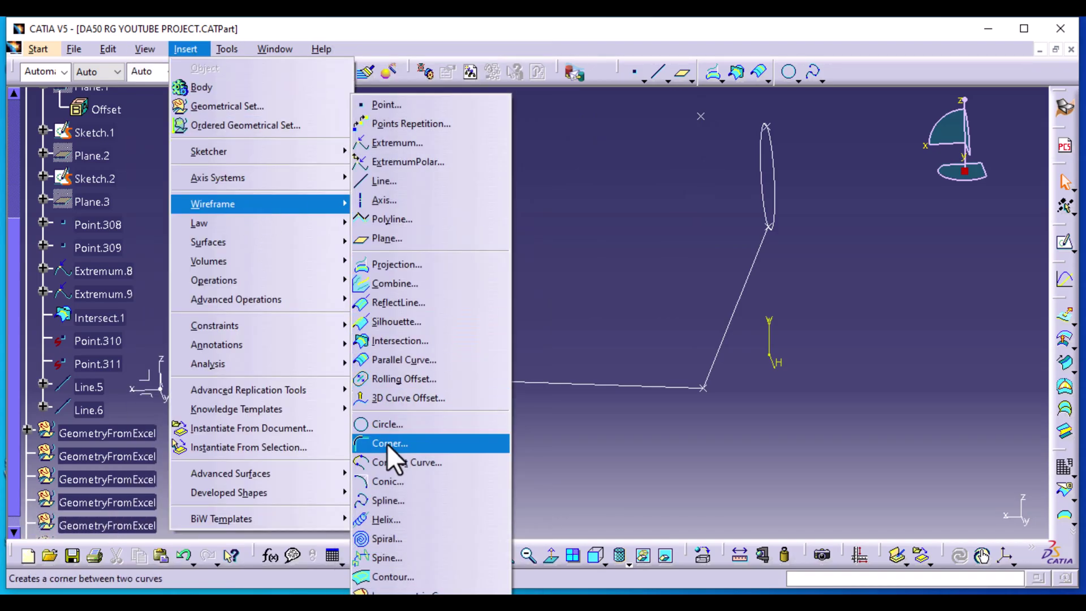
click(390, 444)
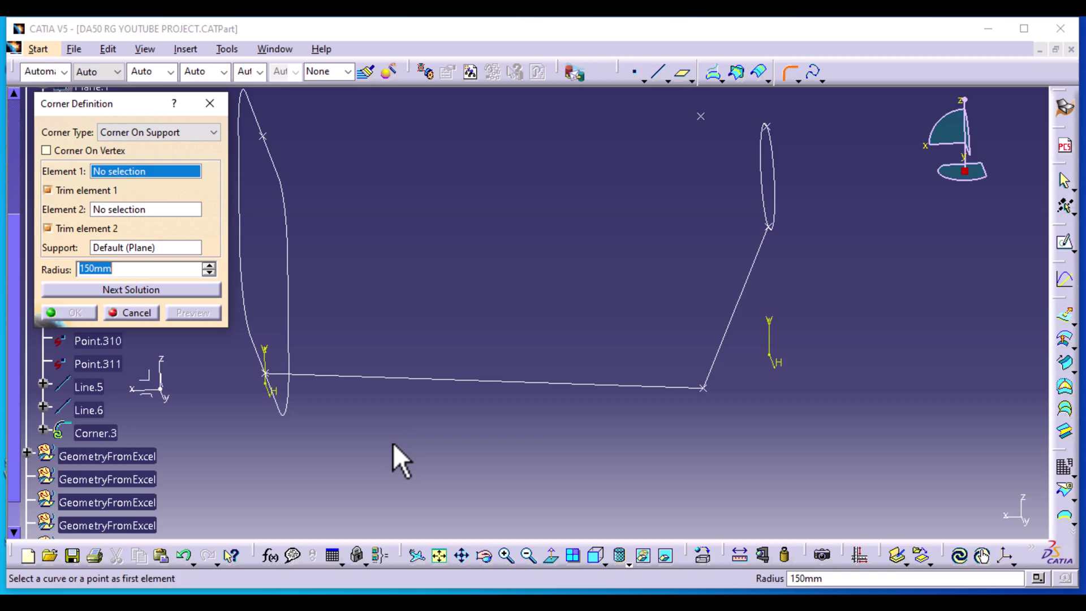
click(625, 386)
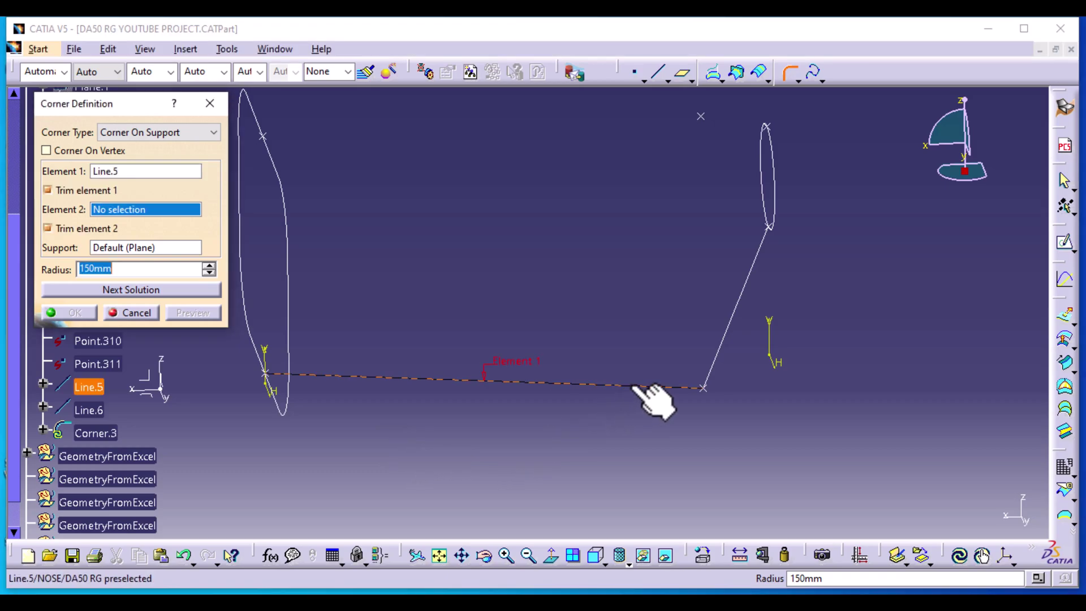
click(726, 335)
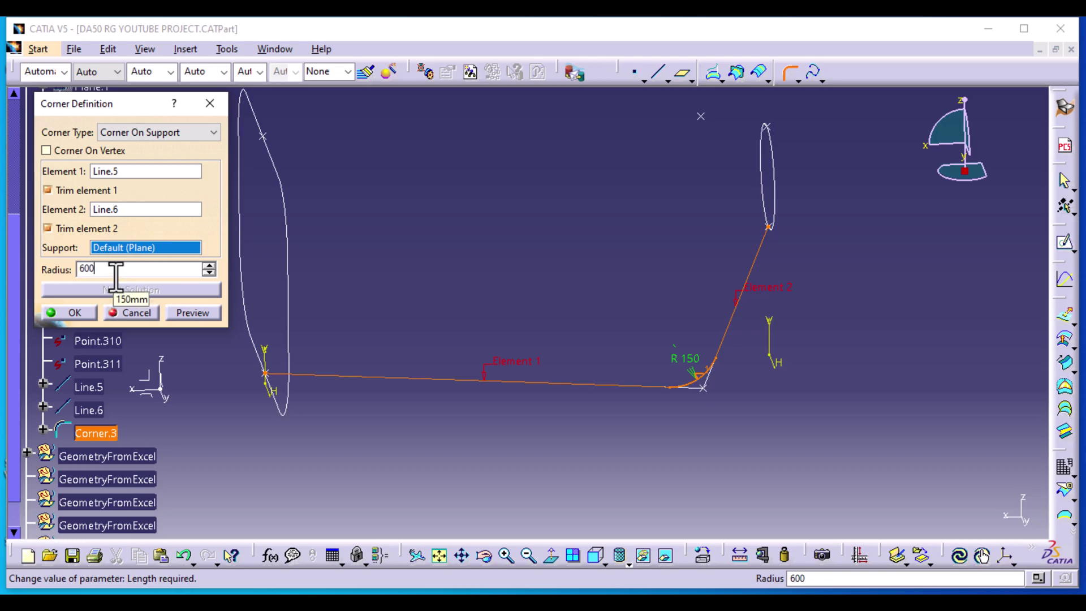
click(188, 312)
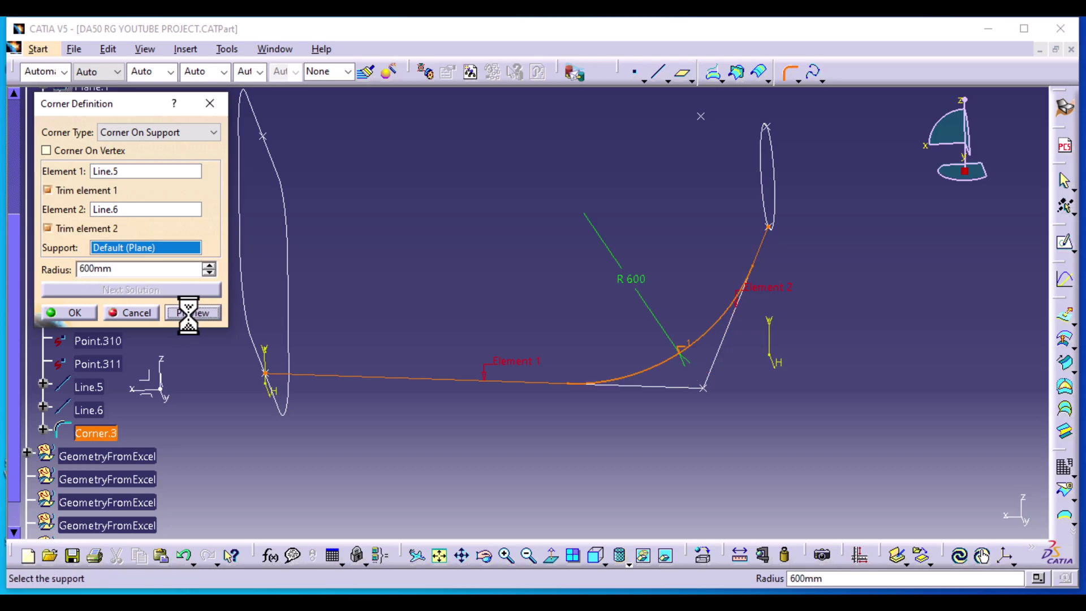
click(73, 313)
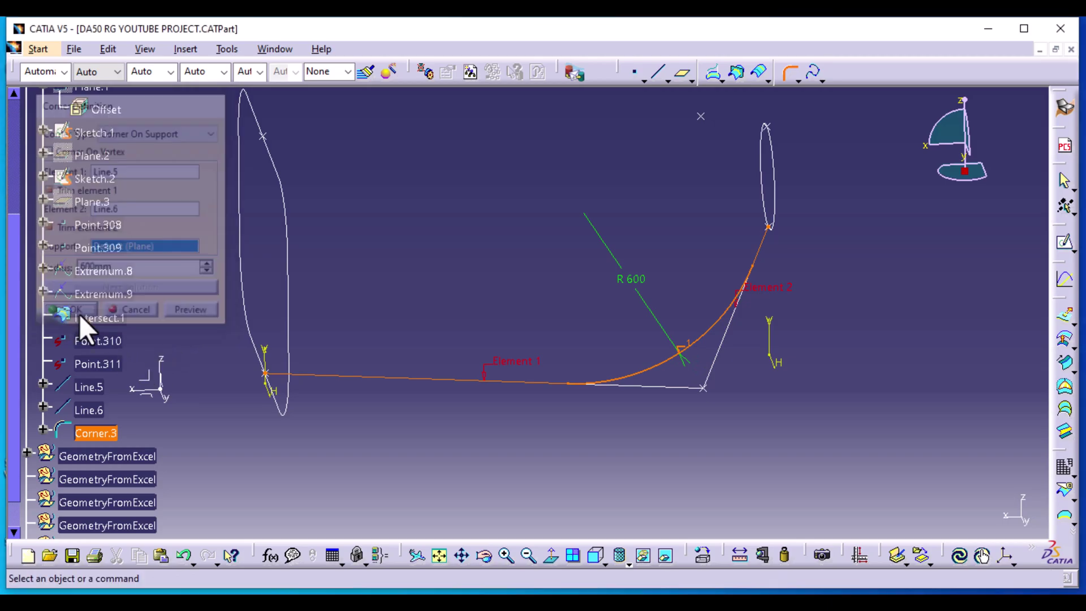
Define a spline from the large profile's upper point, tangent to the axis system's X axis, through the upper reference point to the ellipse's upper extremum
middle_drag(536, 338, 524, 377)
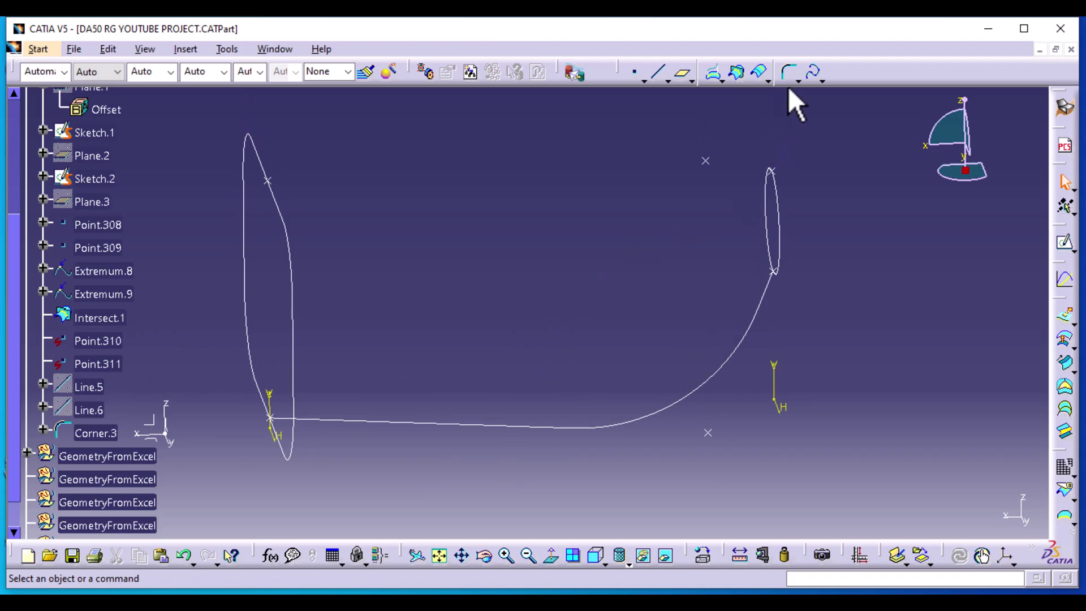
click(813, 73)
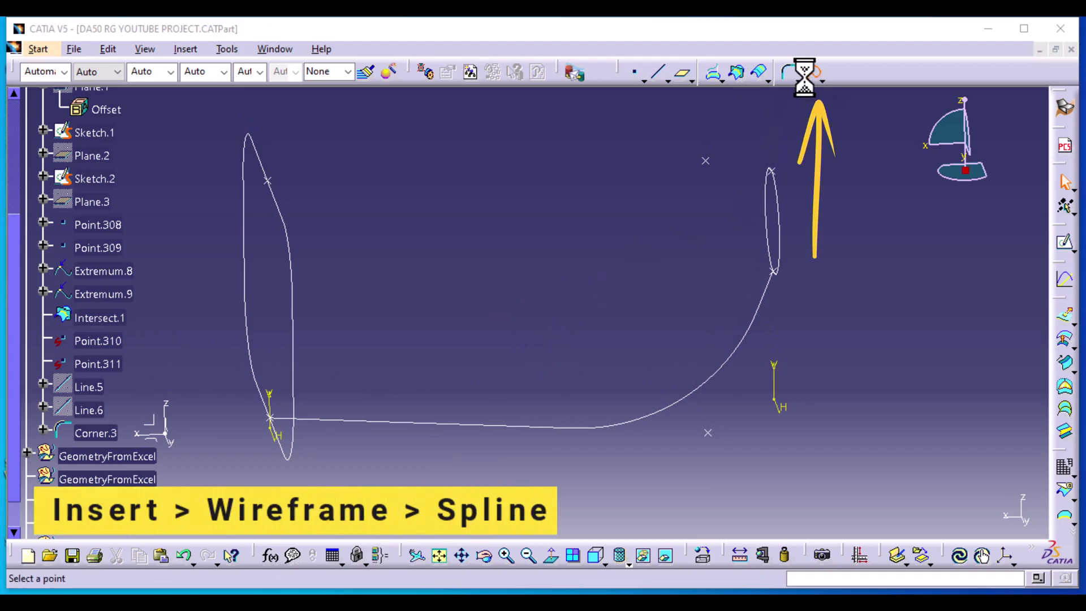
click(268, 181)
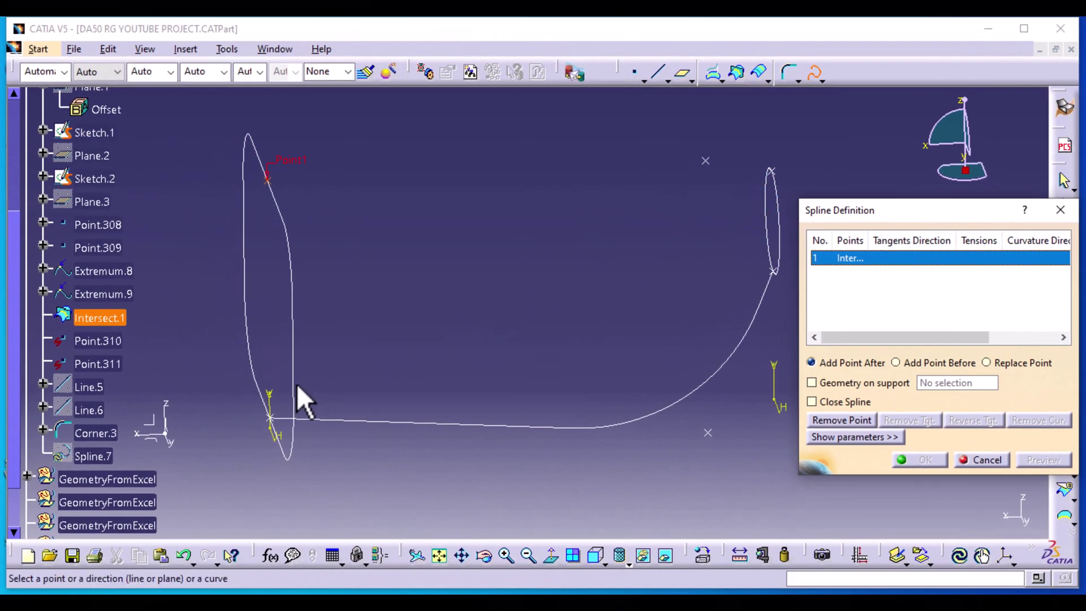
click(150, 434)
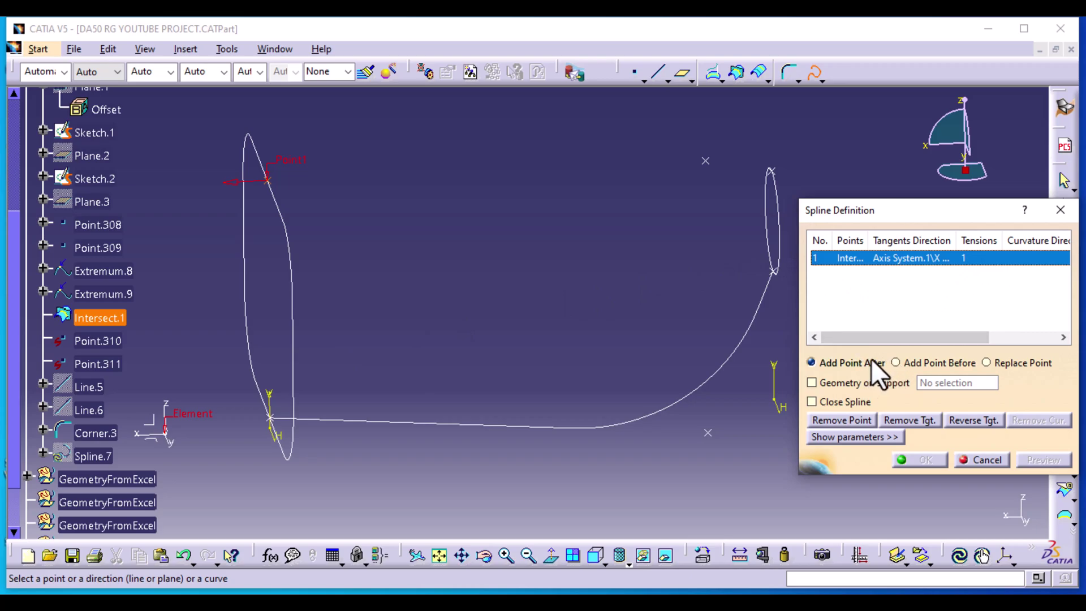
click(706, 161)
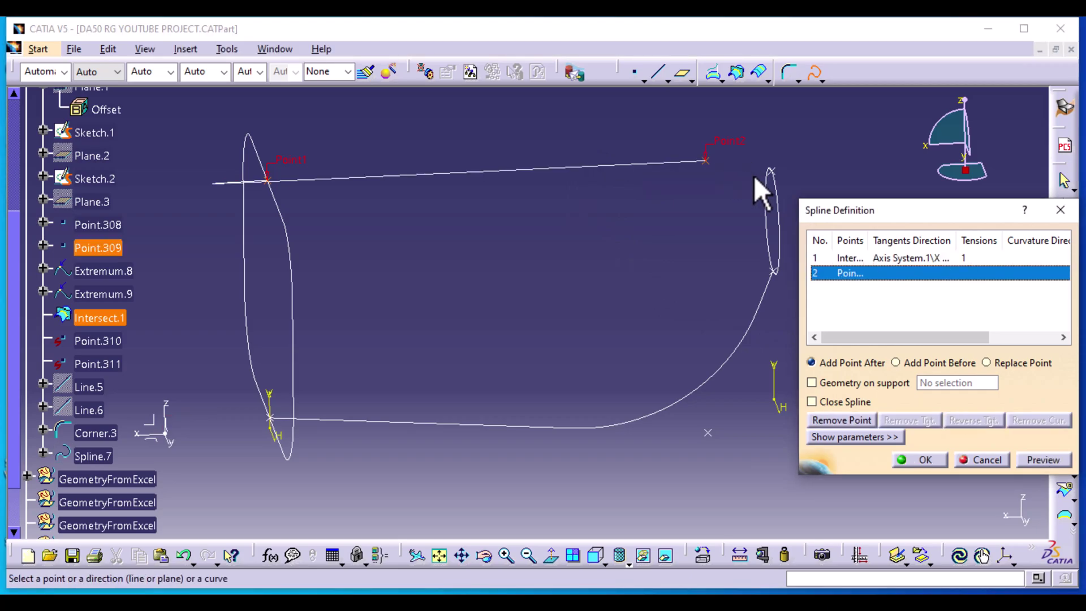
click(771, 170)
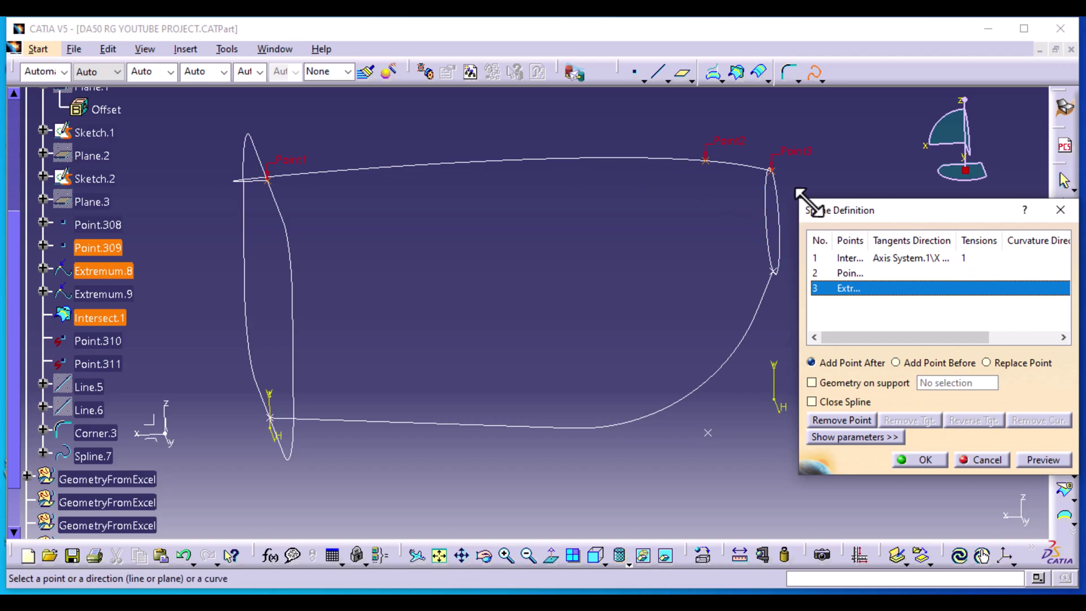
Reverse the tangent direction at the spline's first point and create the upper spline
click(942, 257)
click(235, 182)
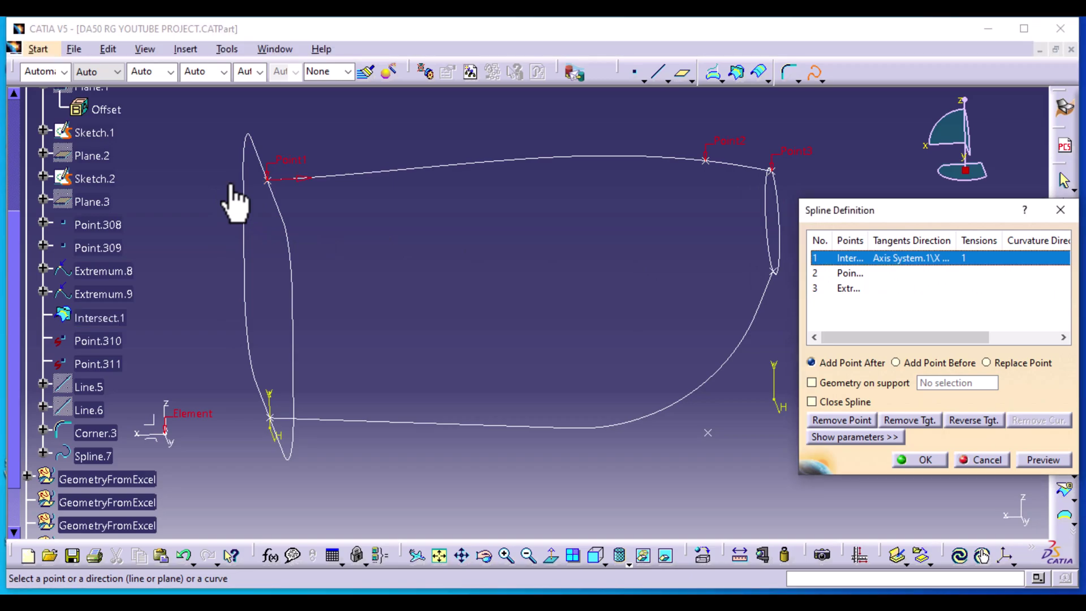
mouse_move(524, 263)
middle_down()
mouse_move(497, 310)
mouse_move(446, 242)
mouse_move(485, 148)
mouse_move(484, 288)
mouse_move(503, 229)
mouse_move(466, 266)
mouse_move(484, 252)
middle_up()
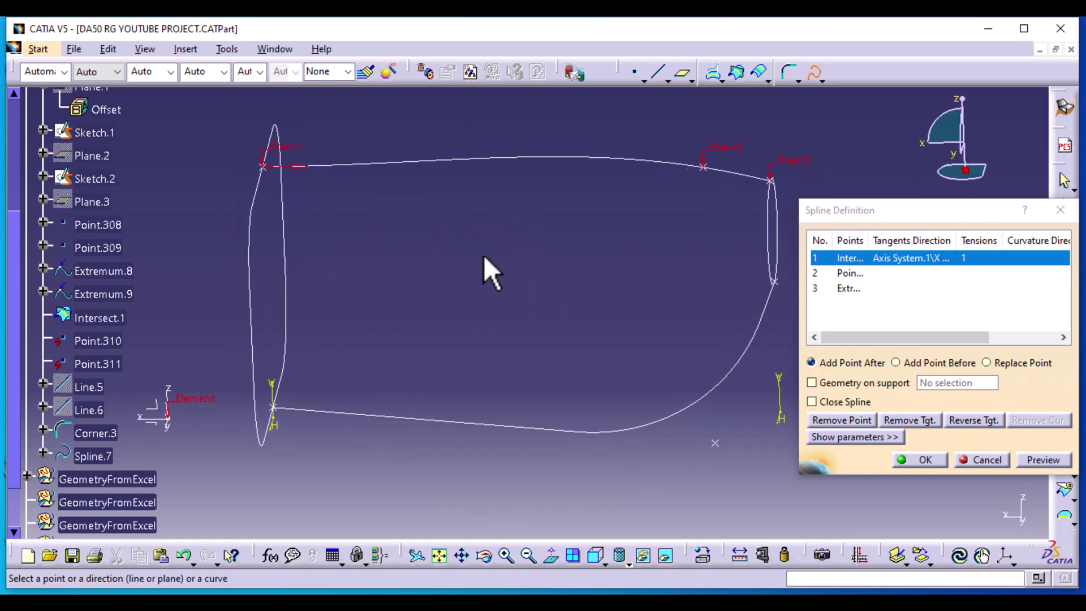
click(923, 459)
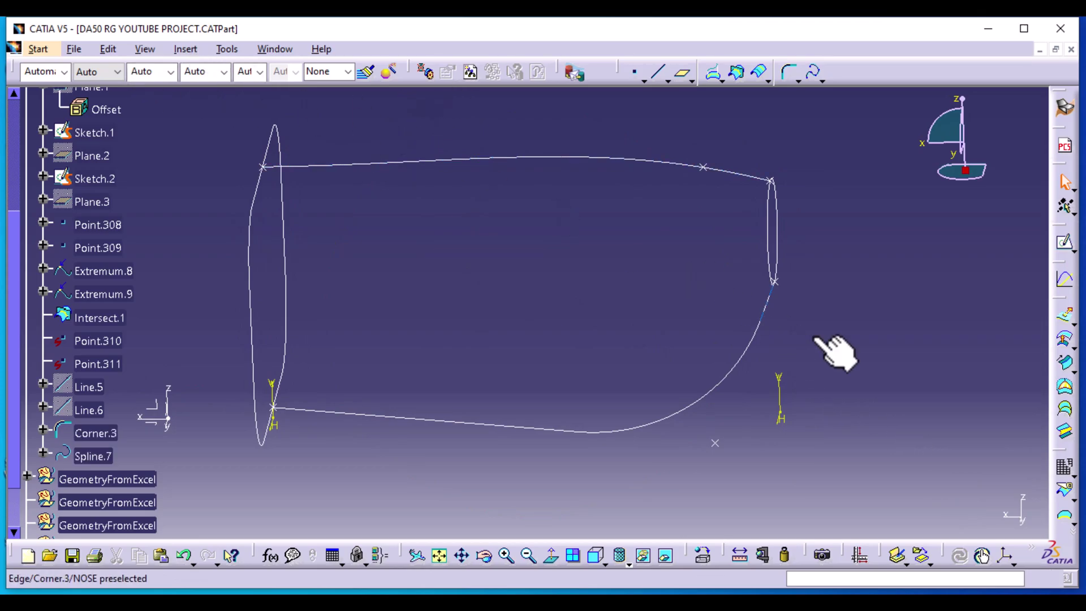
Start a multi-sections surface with the small elliptical sketch and the large rounded profile sketch as its two sections
click(1066, 412)
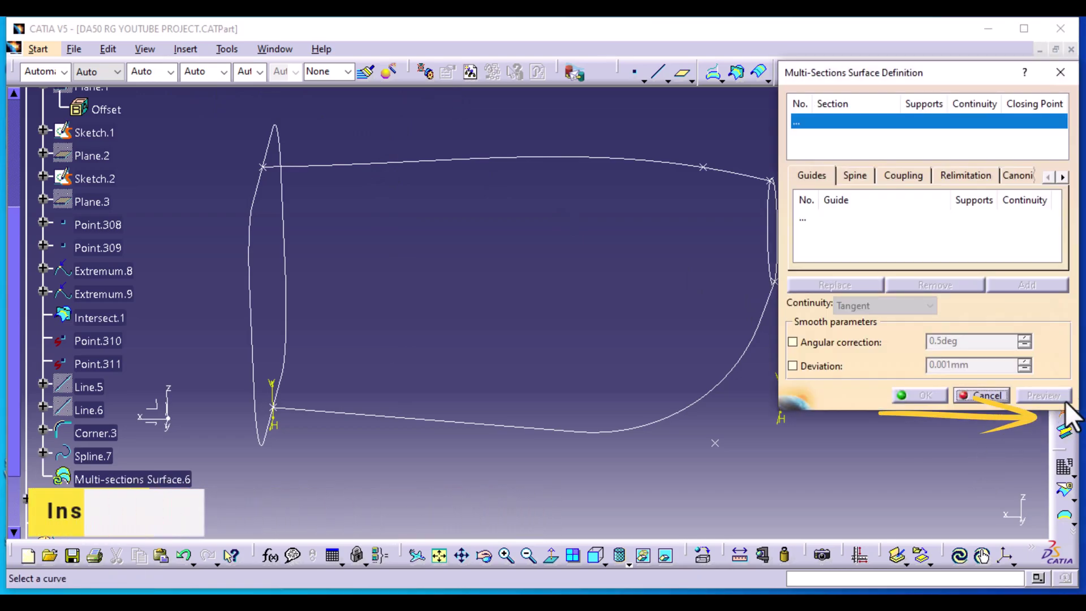
click(774, 259)
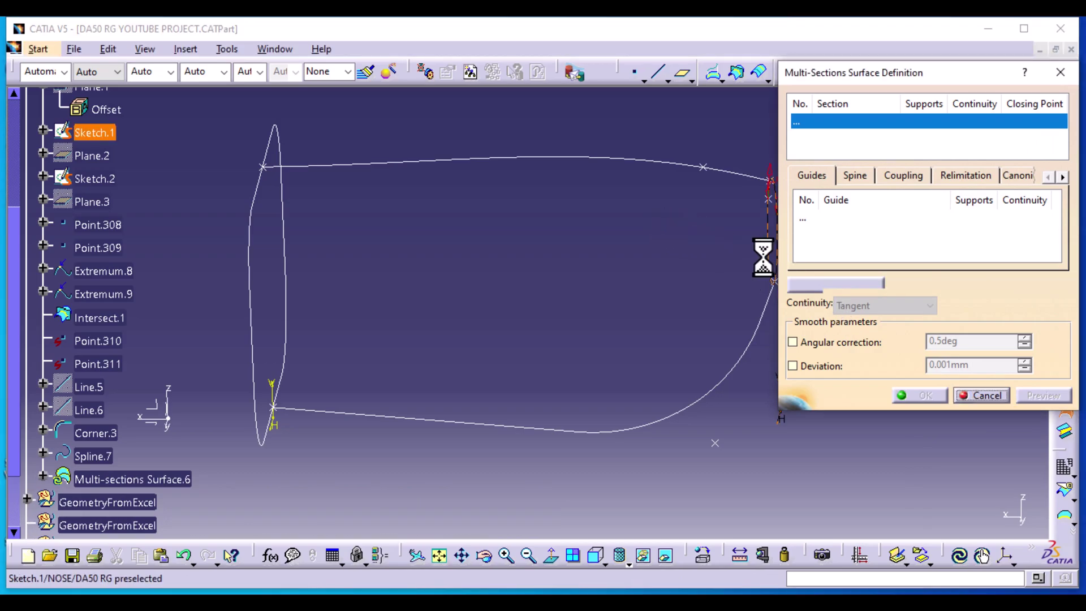
click(256, 310)
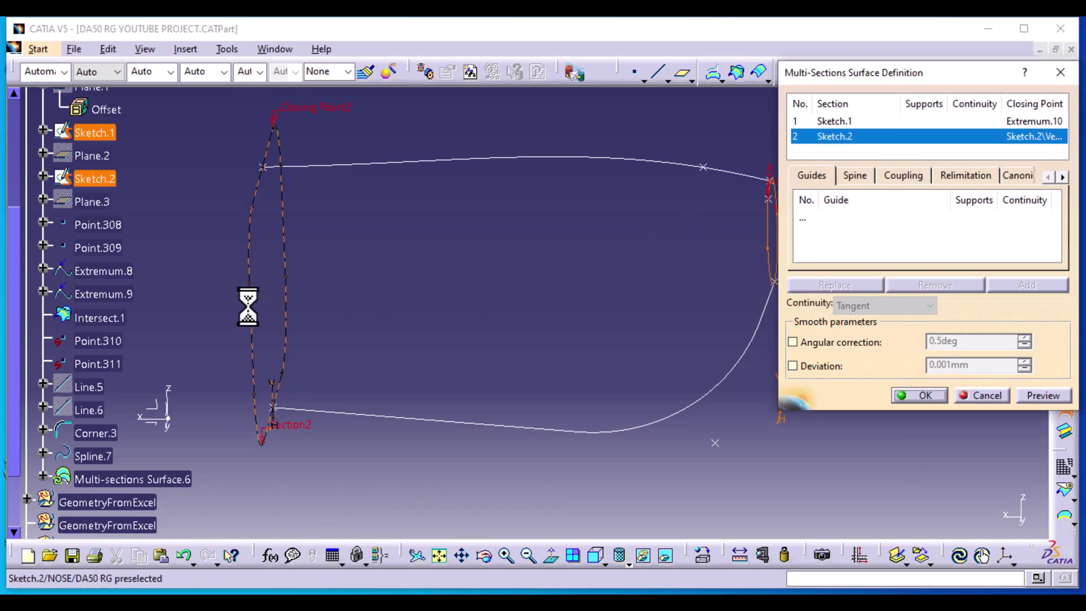
Replace the large section's closing point with the vertex at the other end of its upper straight edge, matching the small section's closing point side
middle_drag(581, 297, 440, 281)
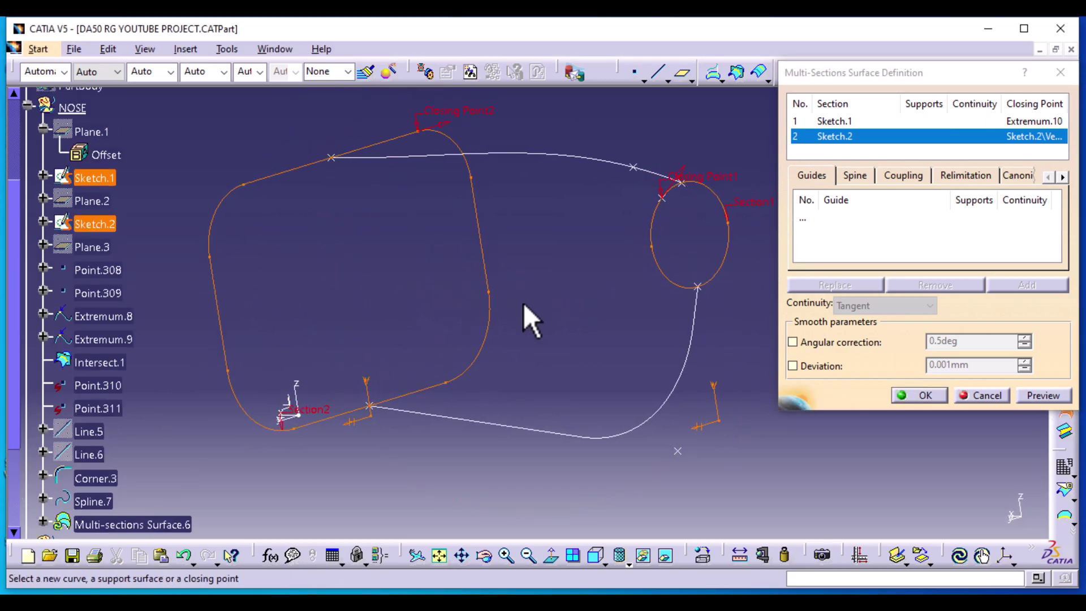
middle_click(622, 321)
middle_drag(537, 327, 548, 362)
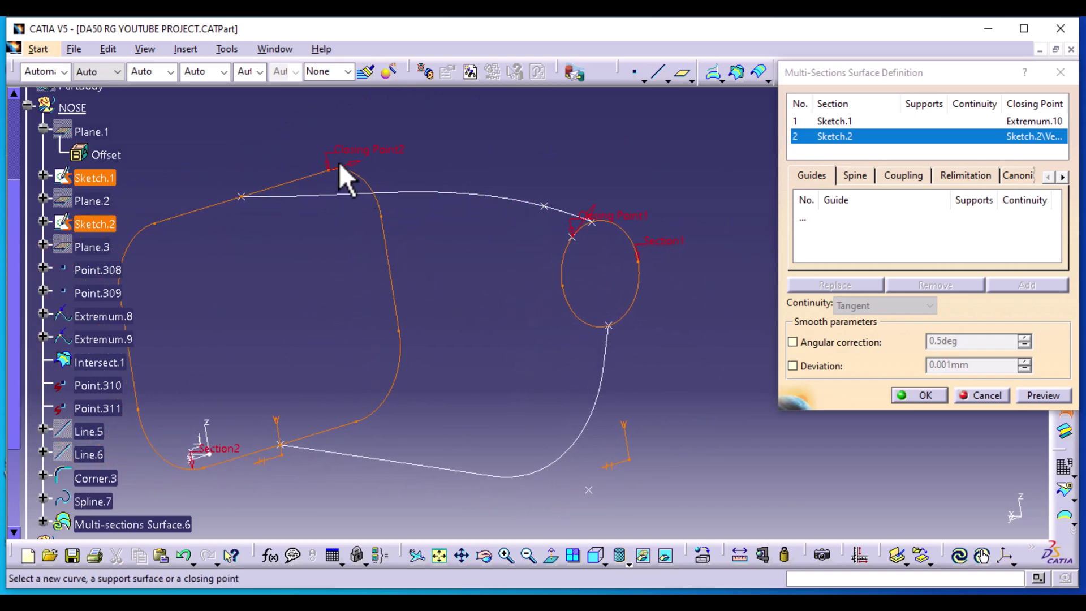
right_click(374, 151)
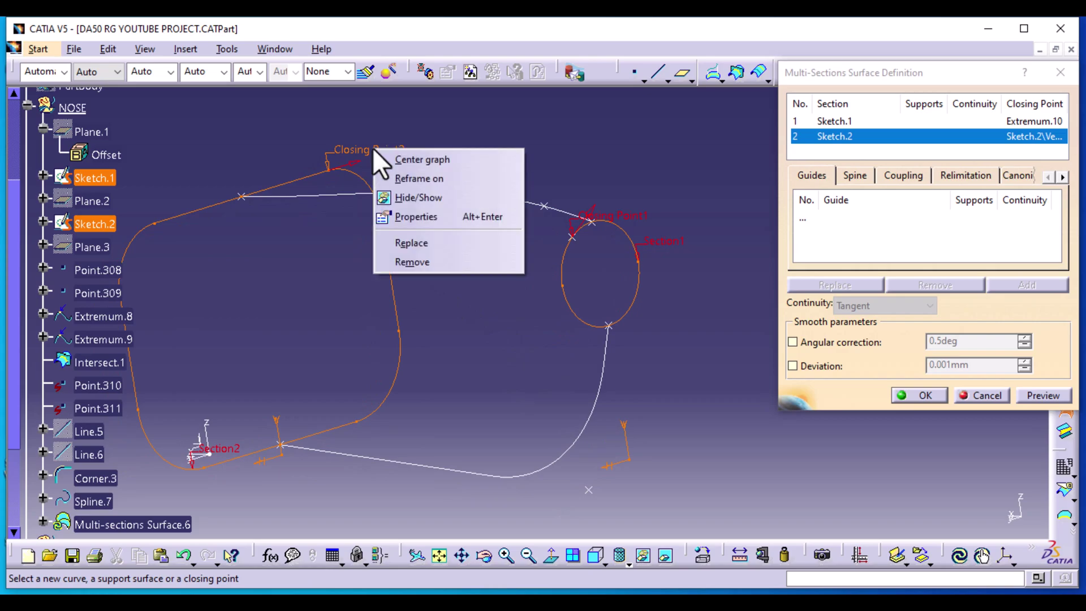
click(420, 242)
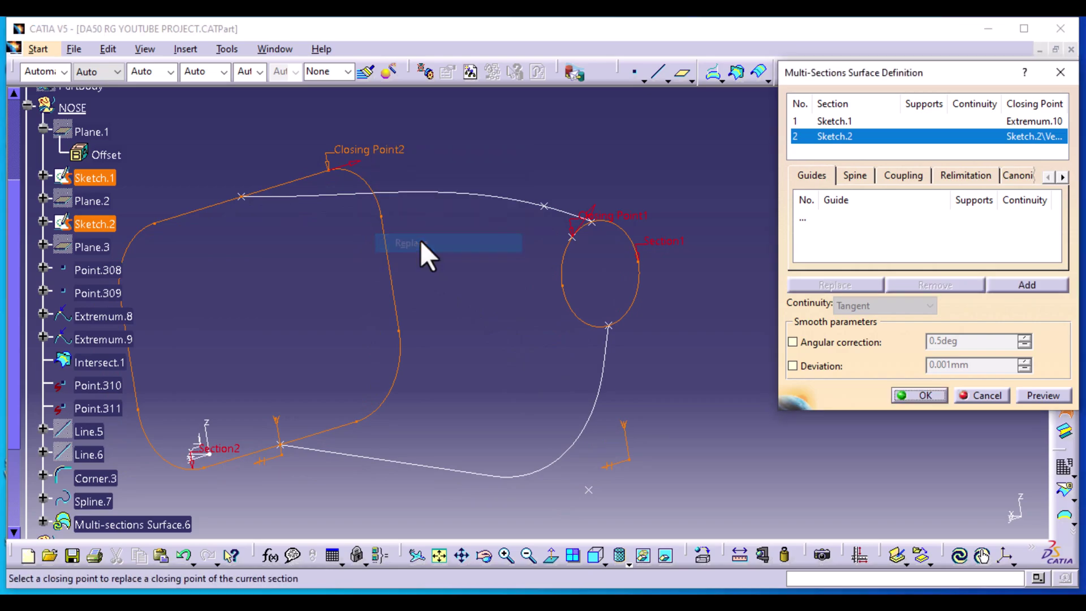
click(156, 224)
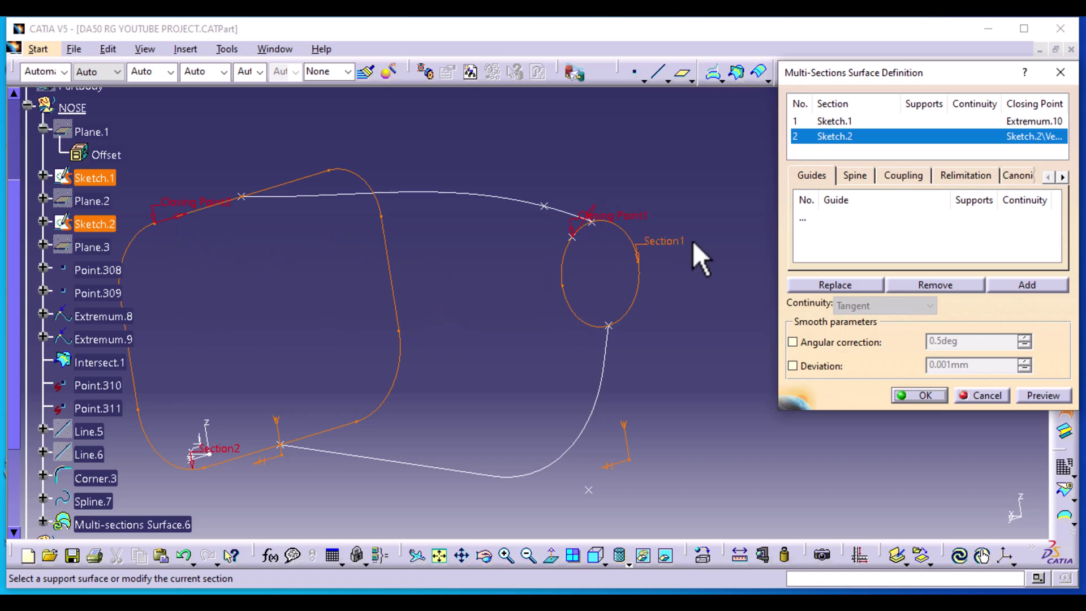
Add the upper spline and the lower corner curve as guides and create the multi-sections surface of the nose
click(838, 221)
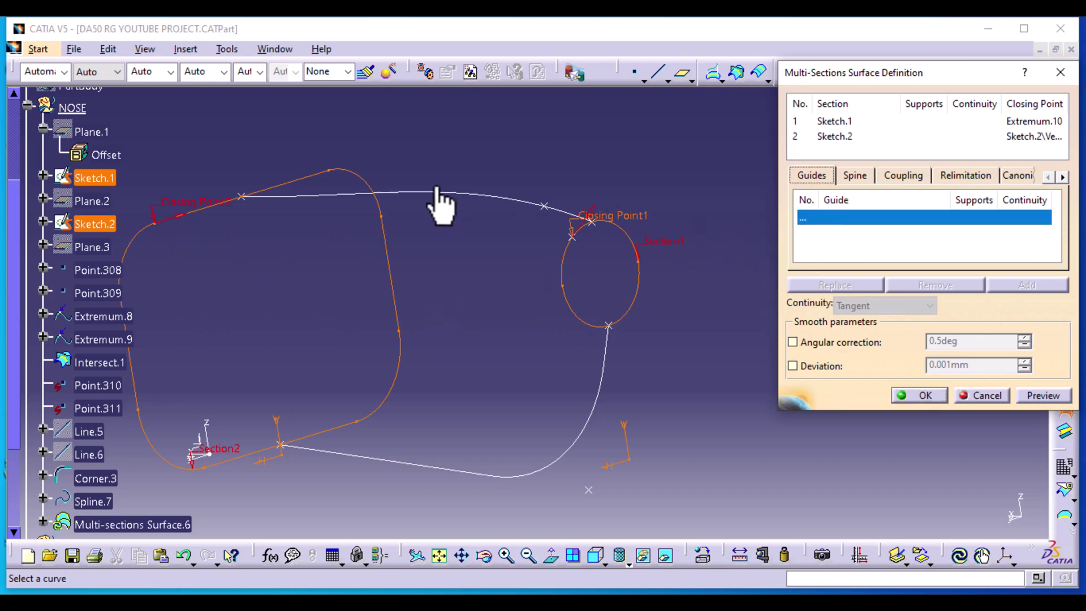
click(454, 193)
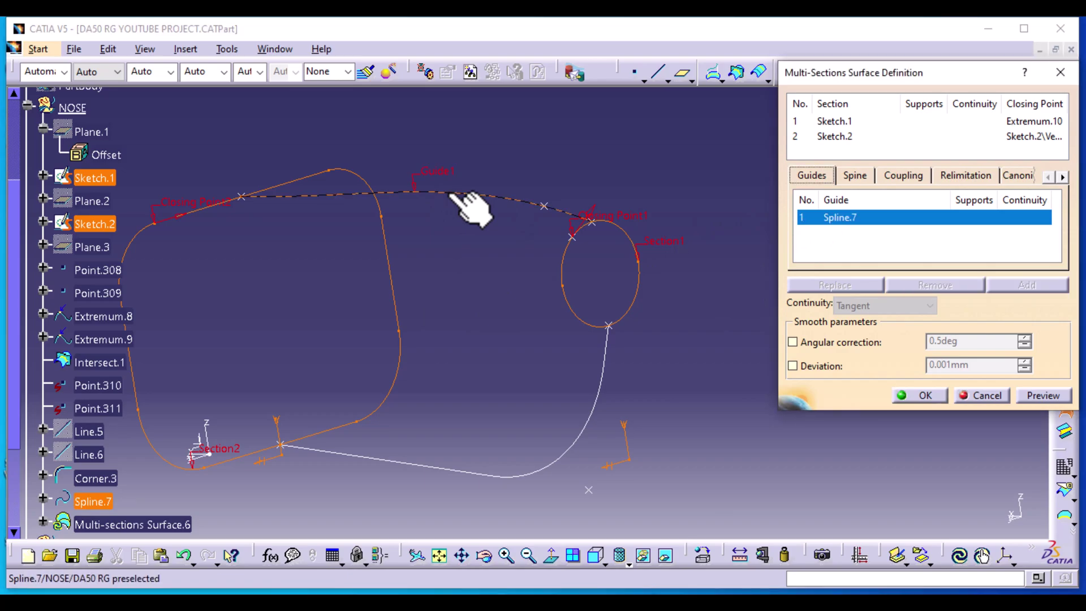
click(476, 475)
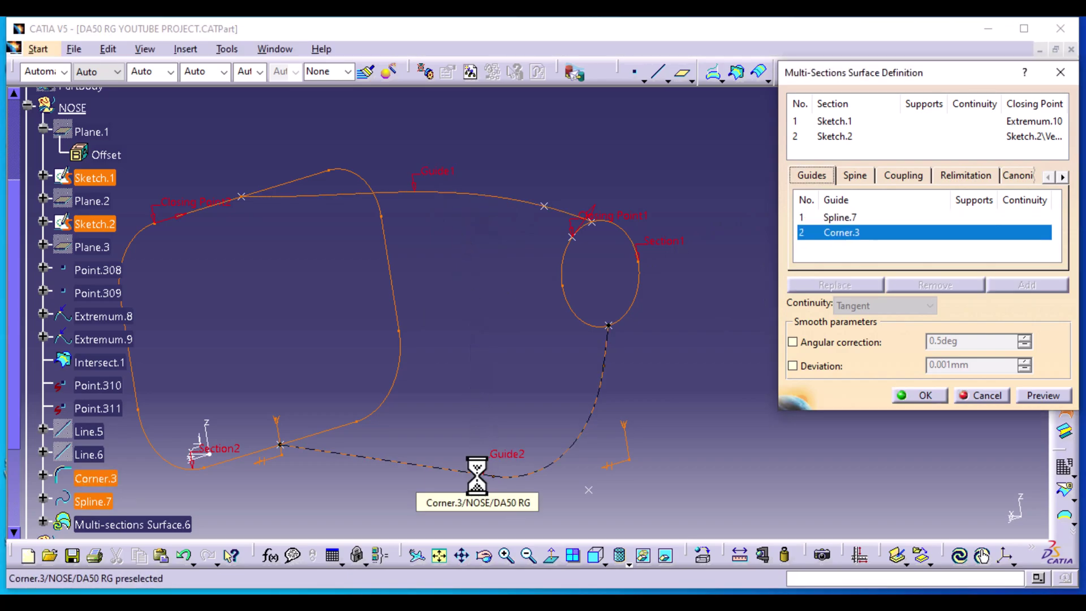
click(1050, 391)
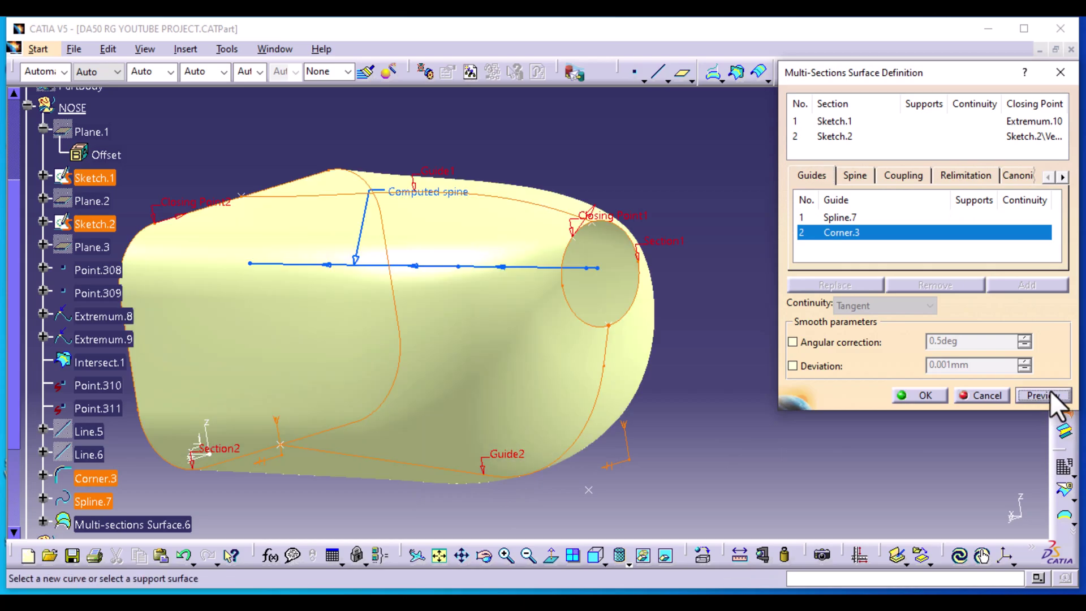
click(927, 395)
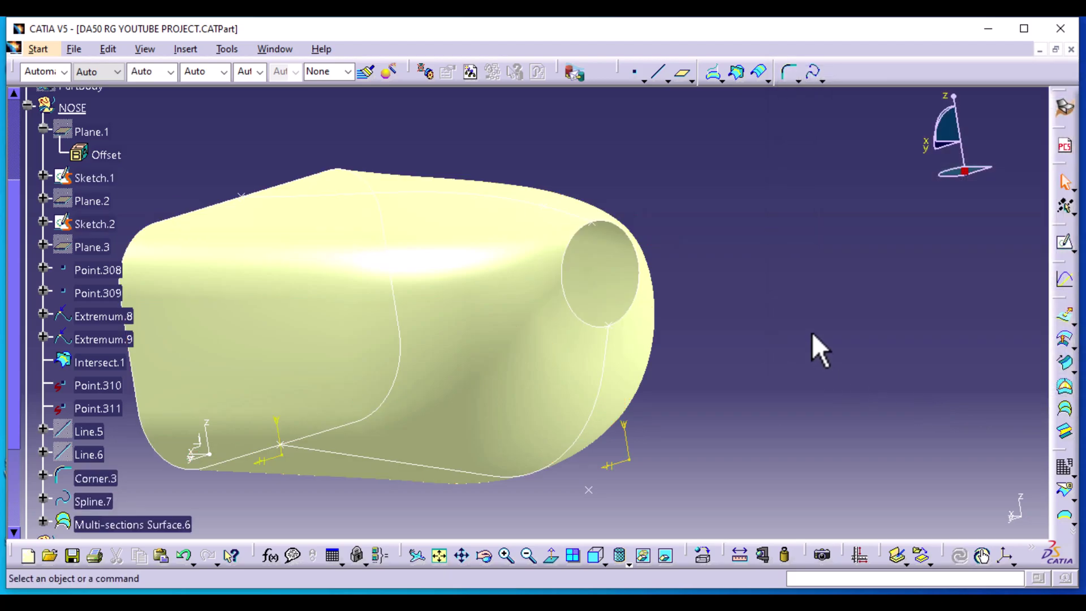
Hide all sketches, all curves and all points in the part
click(229, 49)
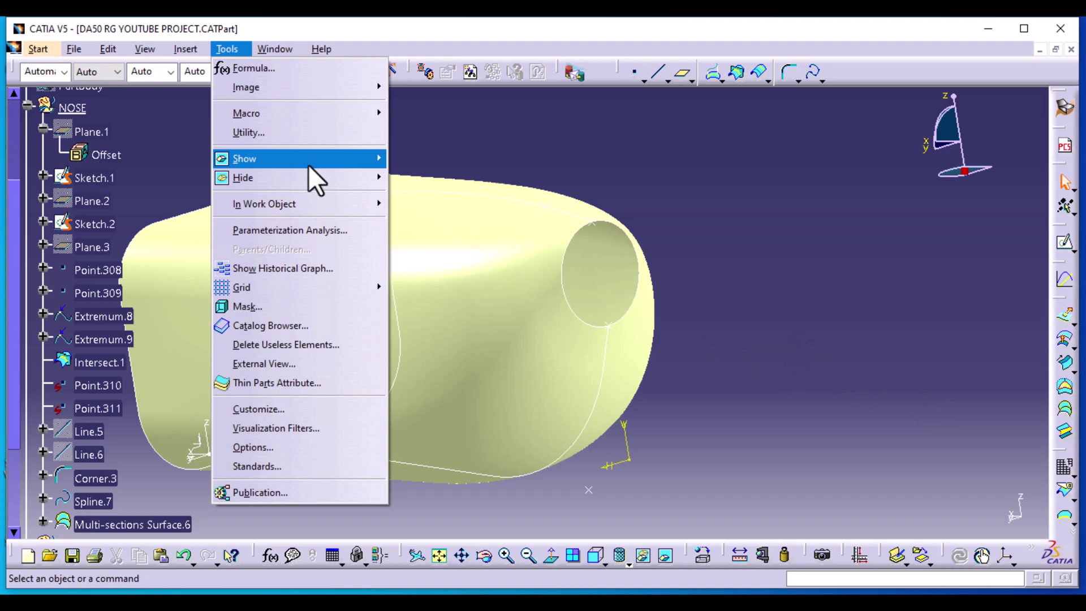
mouse_move(368, 180)
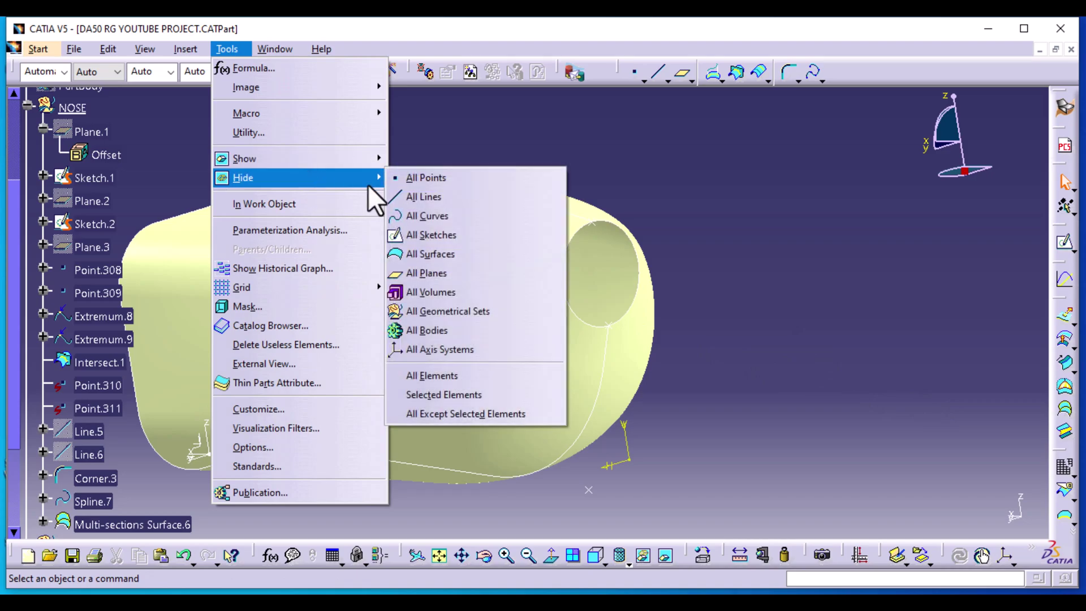
click(444, 234)
click(225, 50)
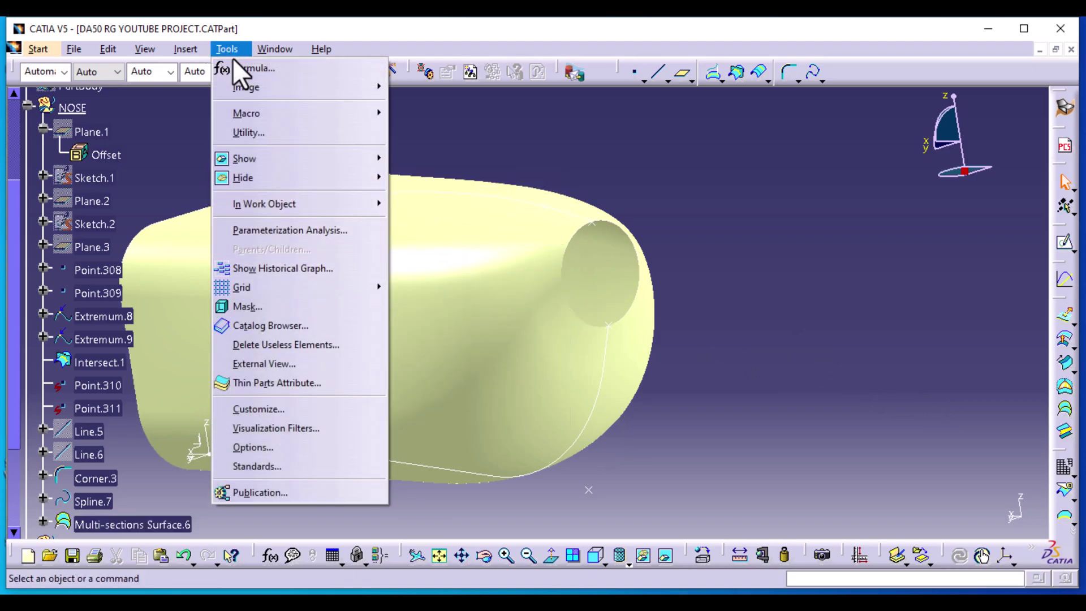
mouse_move(293, 172)
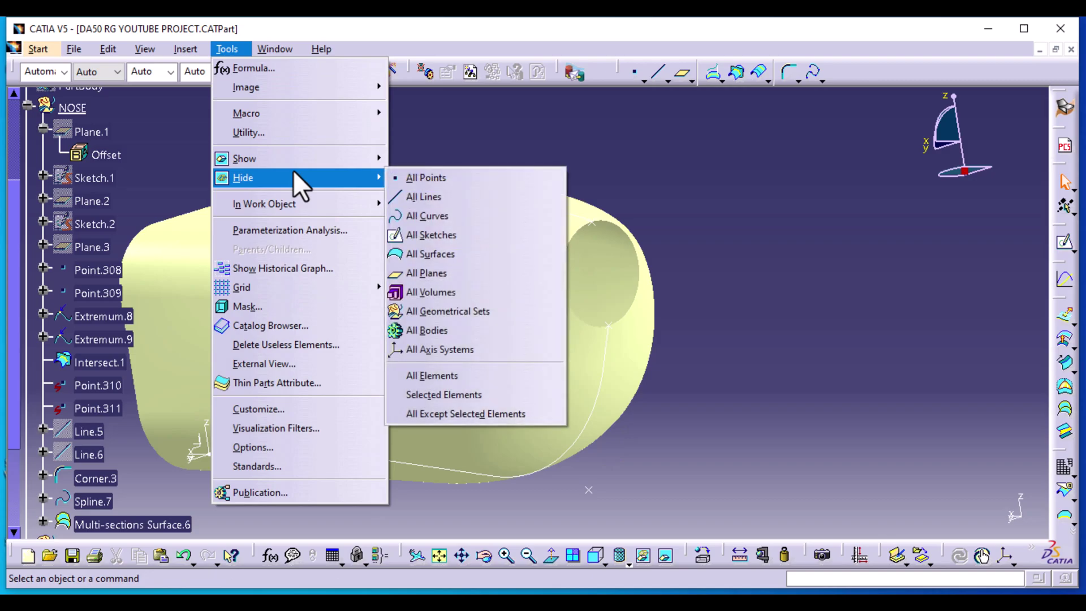
click(433, 212)
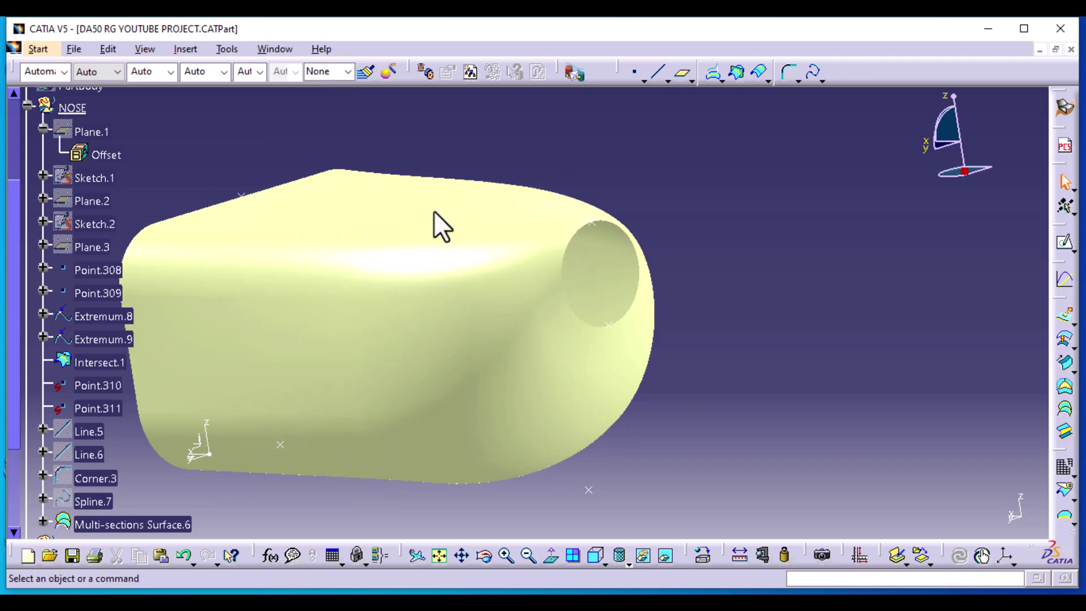
click(227, 54)
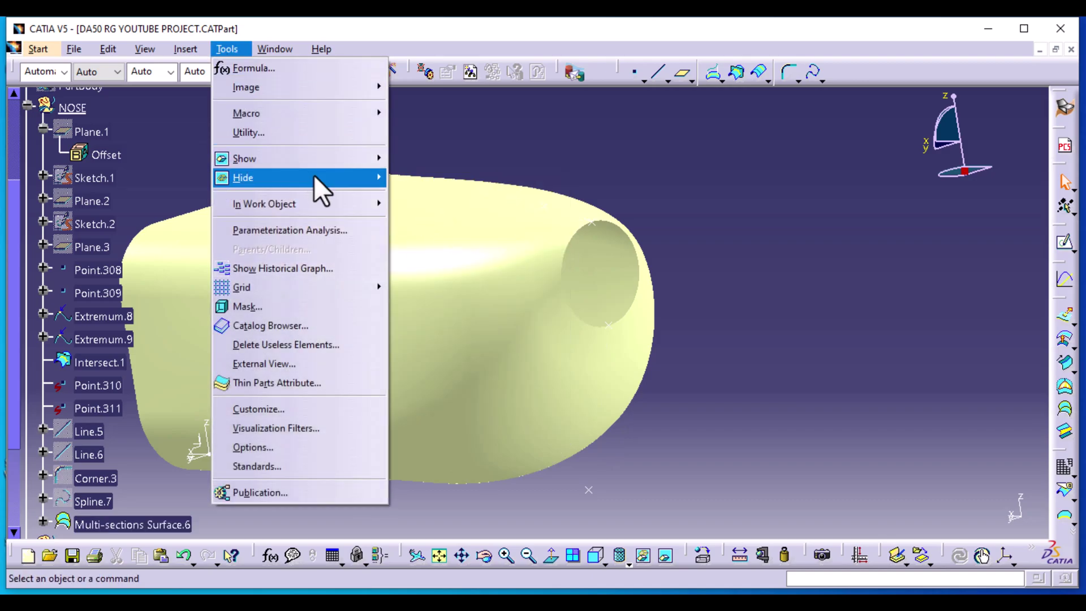
mouse_move(313, 174)
click(418, 179)
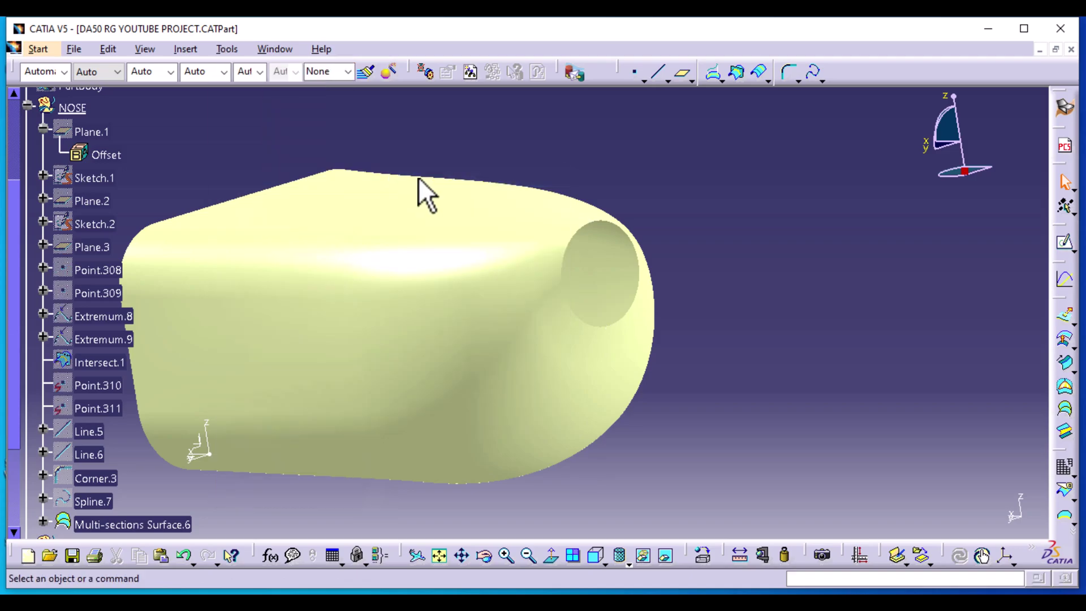
Change the fill color of the nose's multi-sections surface to tan in its graphic properties
middle_drag(683, 276, 887, 228)
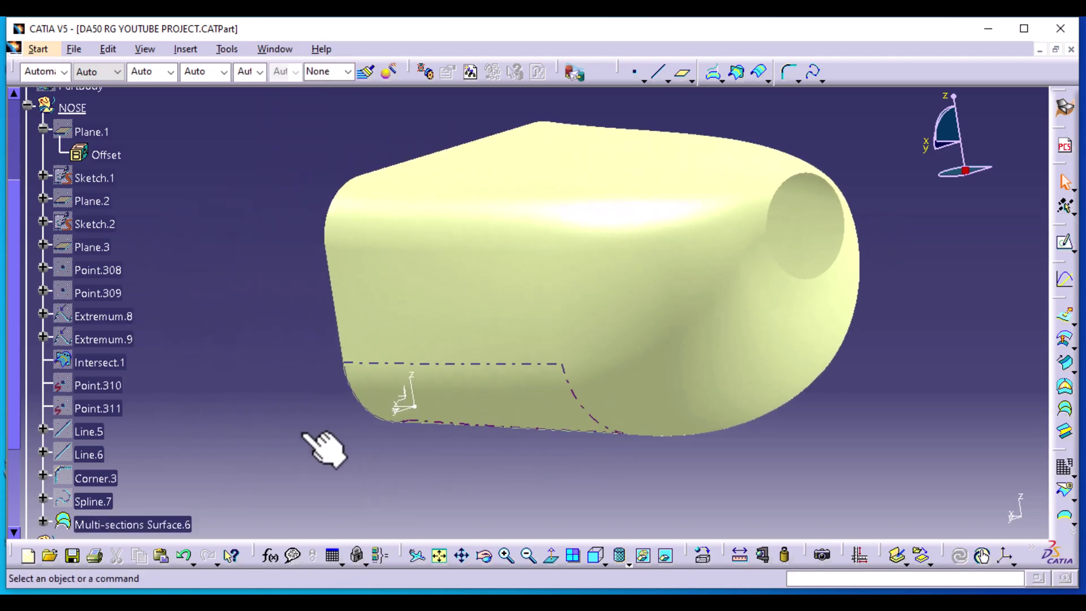
middle_drag(266, 339, 715, 346)
scroll(176, 437, down, 3)
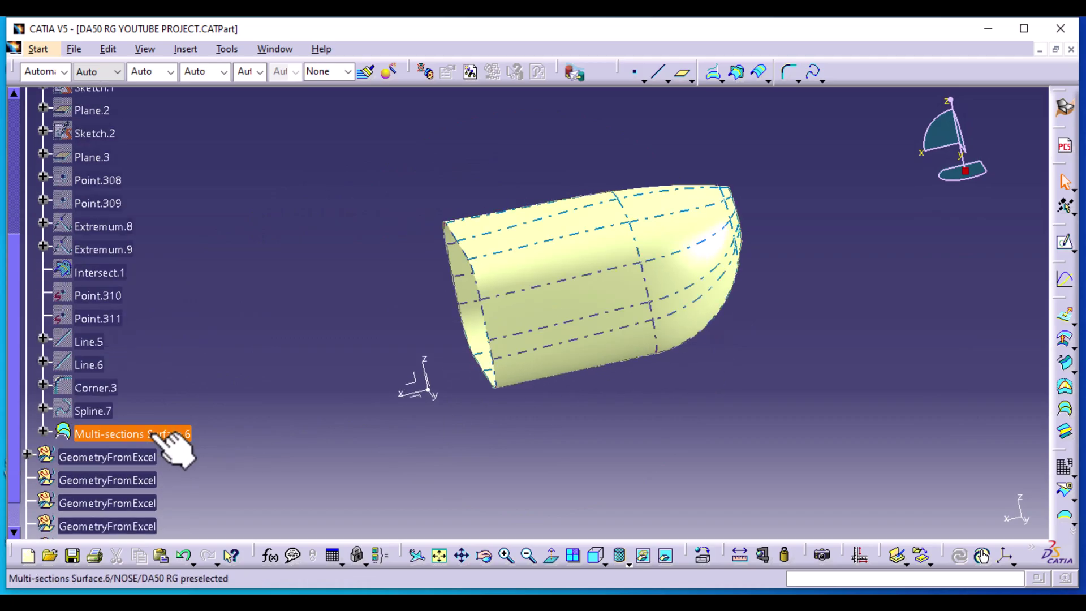
click(164, 433)
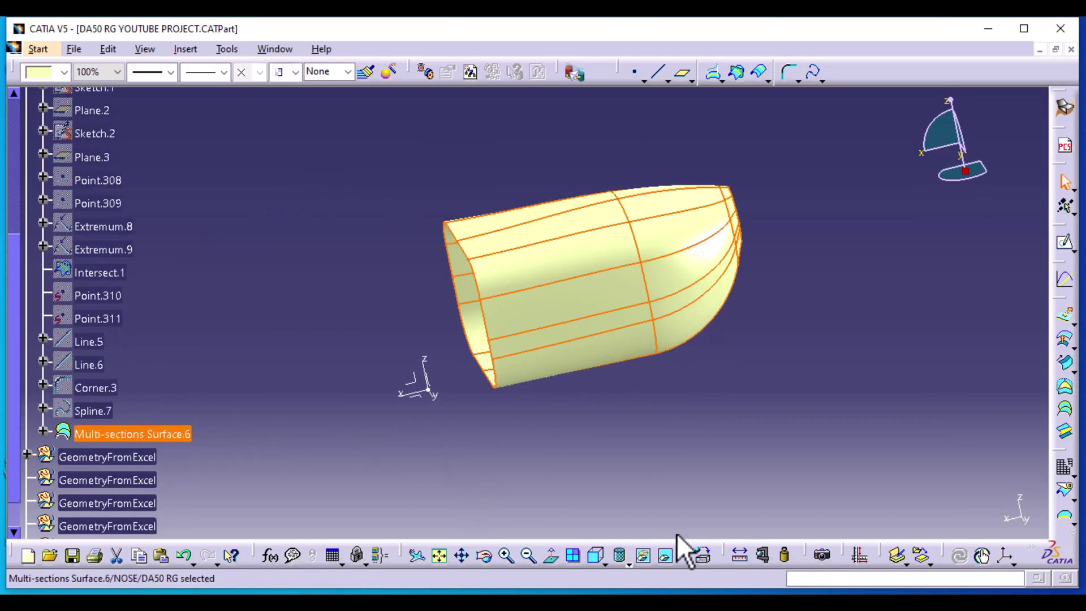
right_click(181, 433)
click(253, 178)
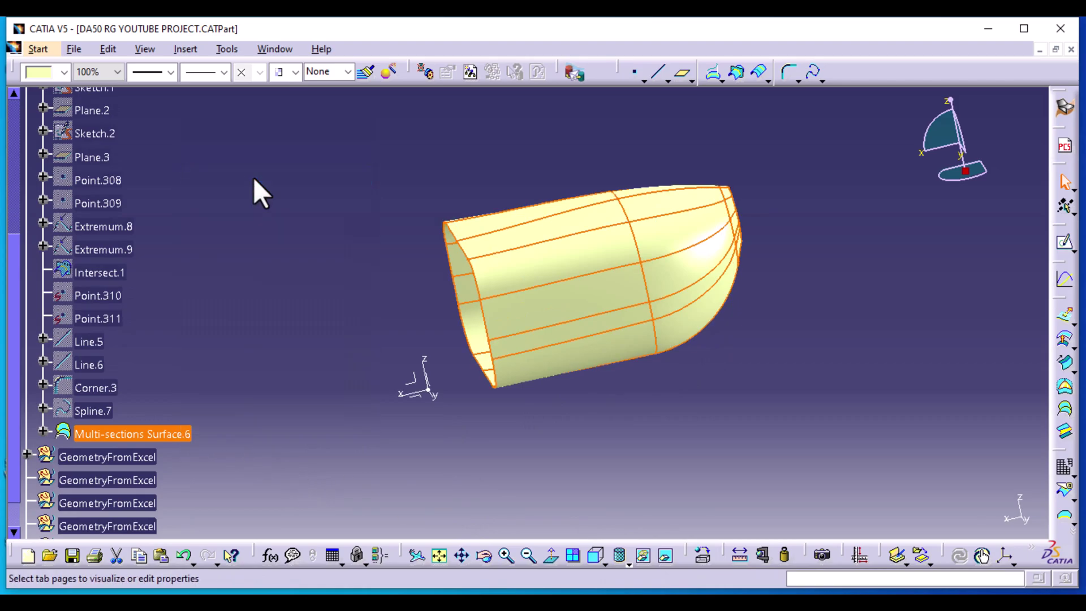
click(848, 128)
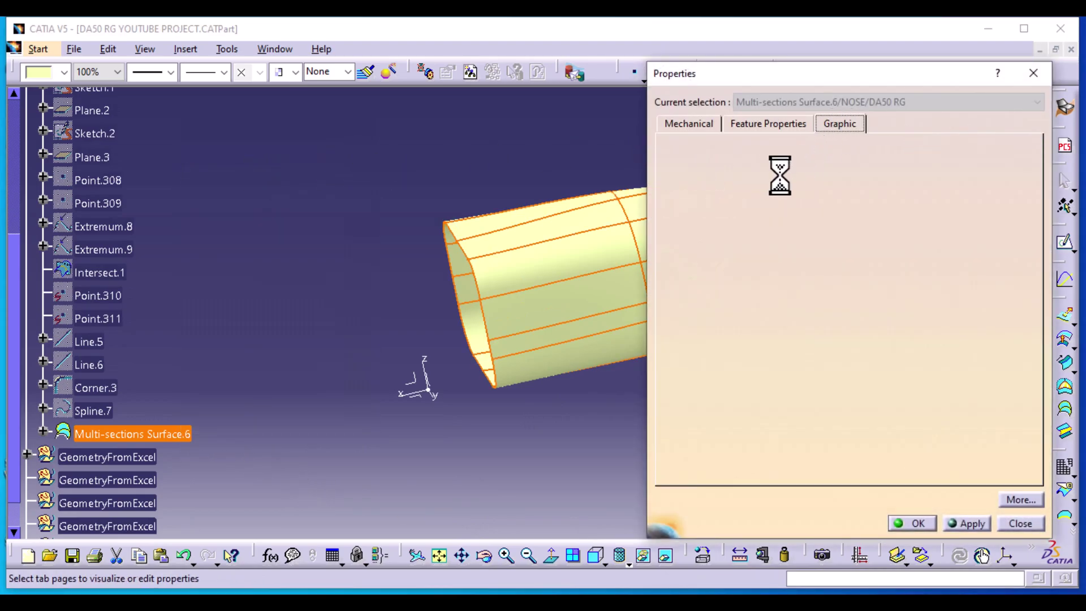
click(757, 174)
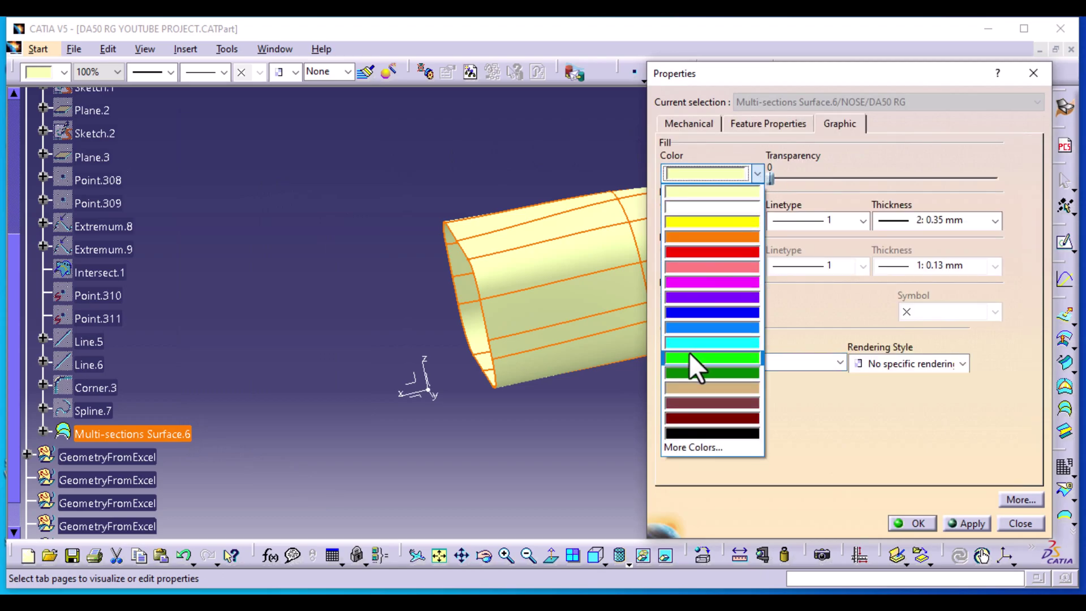
click(710, 388)
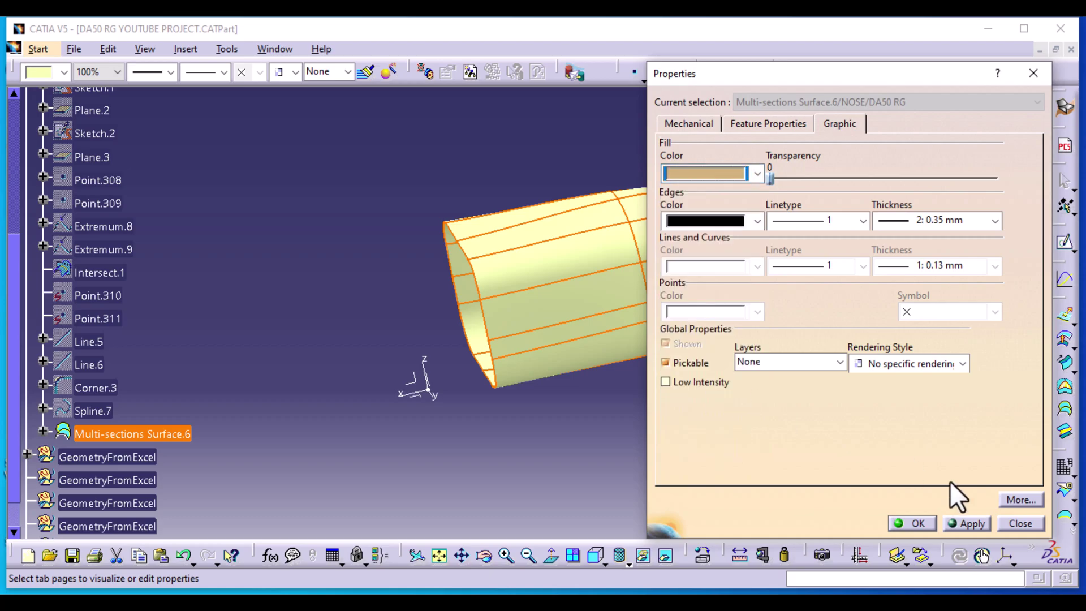
click(977, 523)
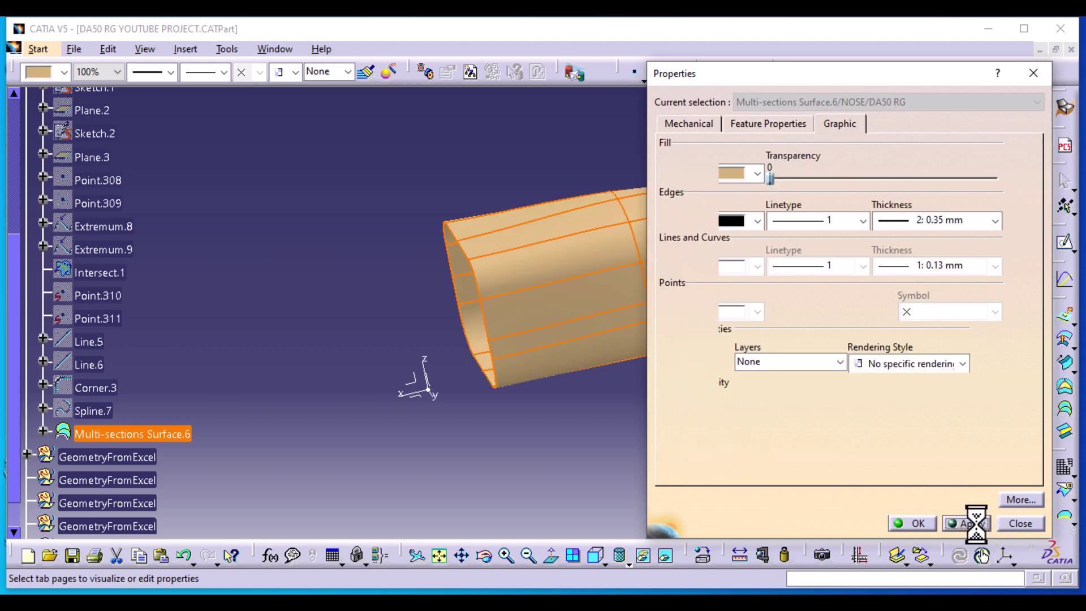
click(915, 523)
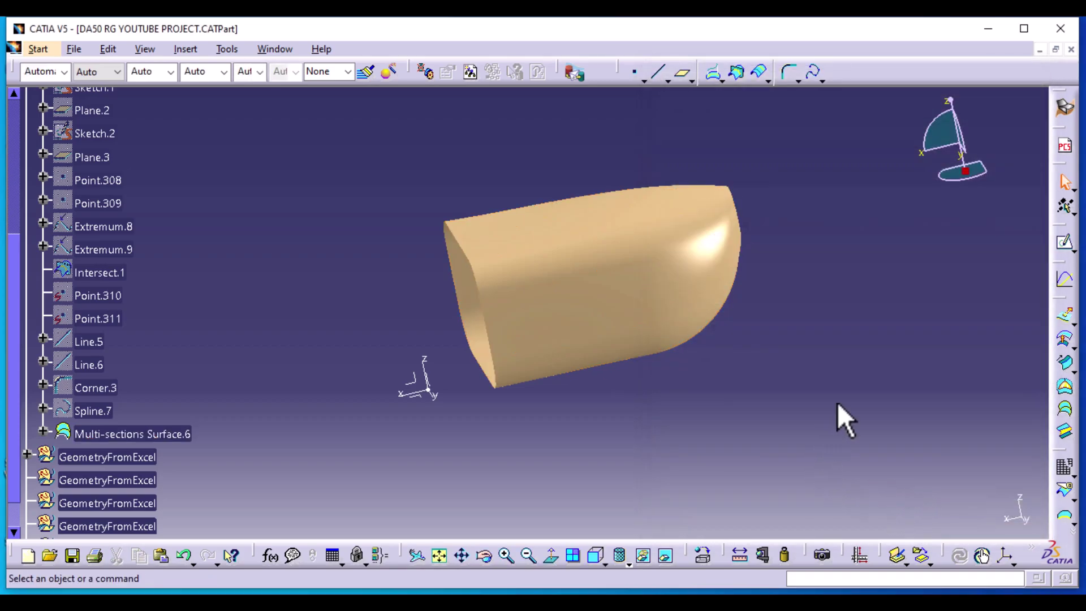
Switch to the FINAL DA50 RG thumbnail part and examine the side inlets and recesses on its finished nose
middle_drag(855, 357, 720, 407)
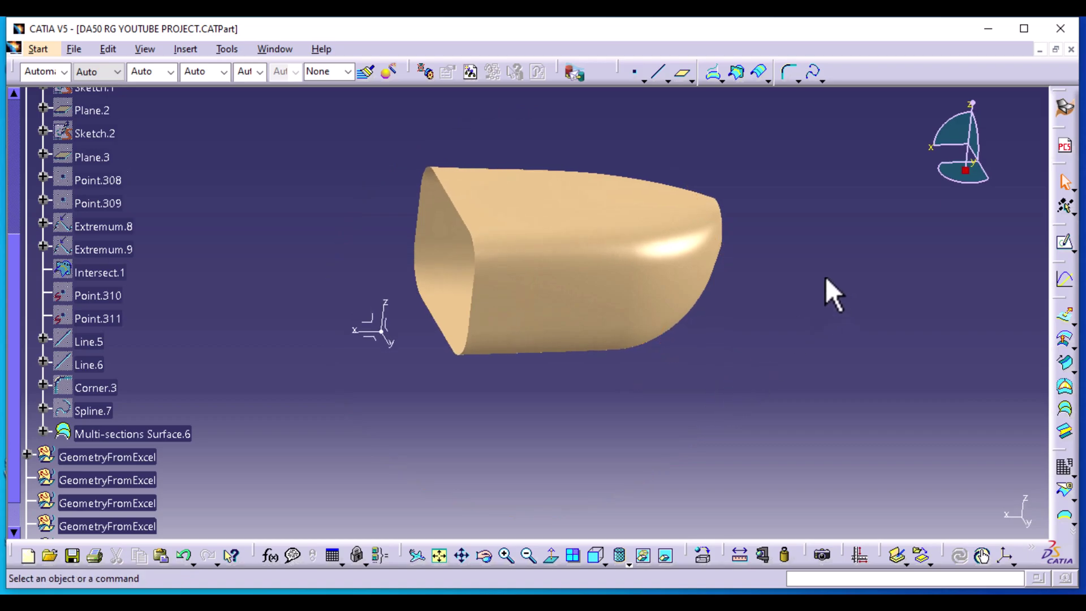
key(ctrl+Tab)
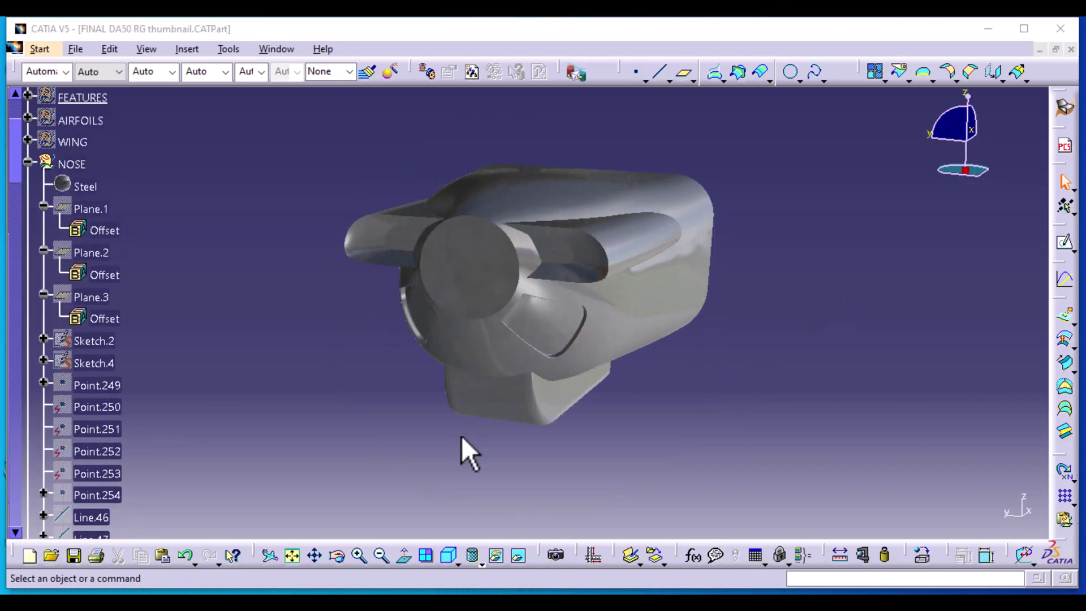
middle_drag(456, 453, 473, 424)
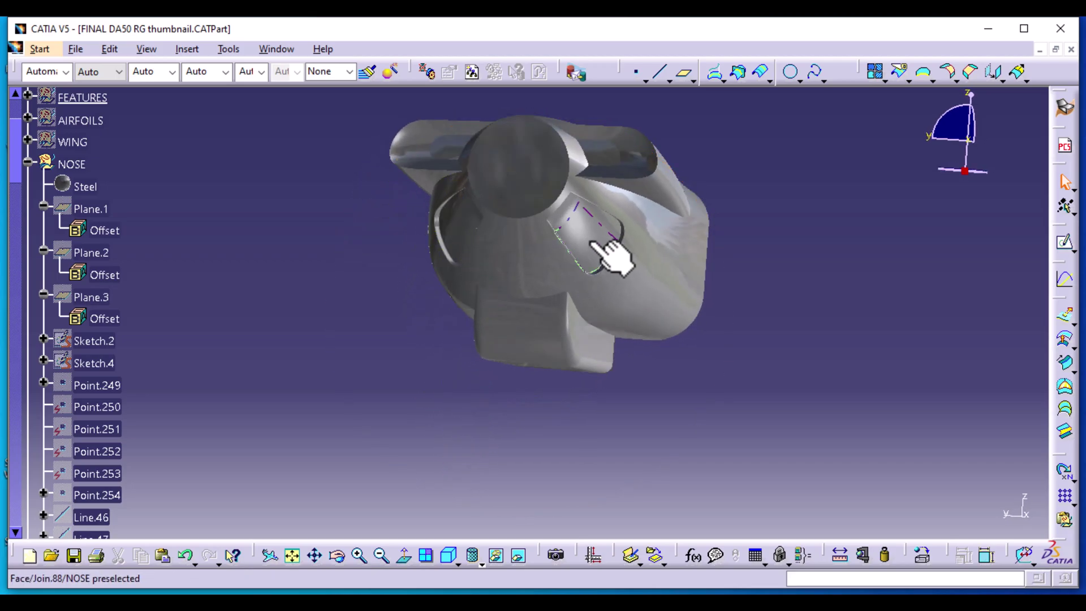
middle_drag(369, 296, 444, 289)
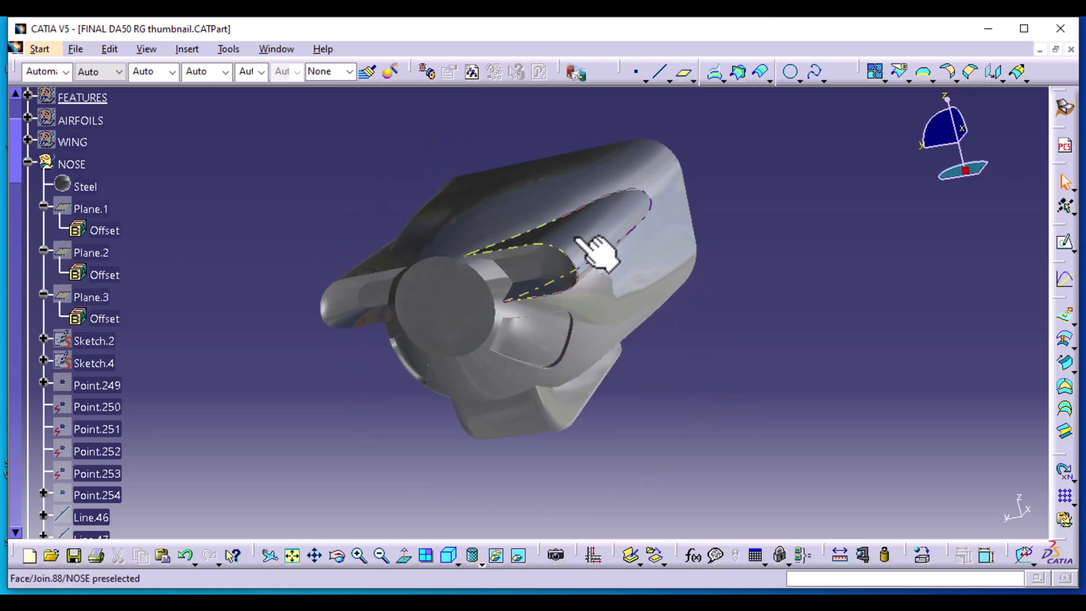
click(596, 234)
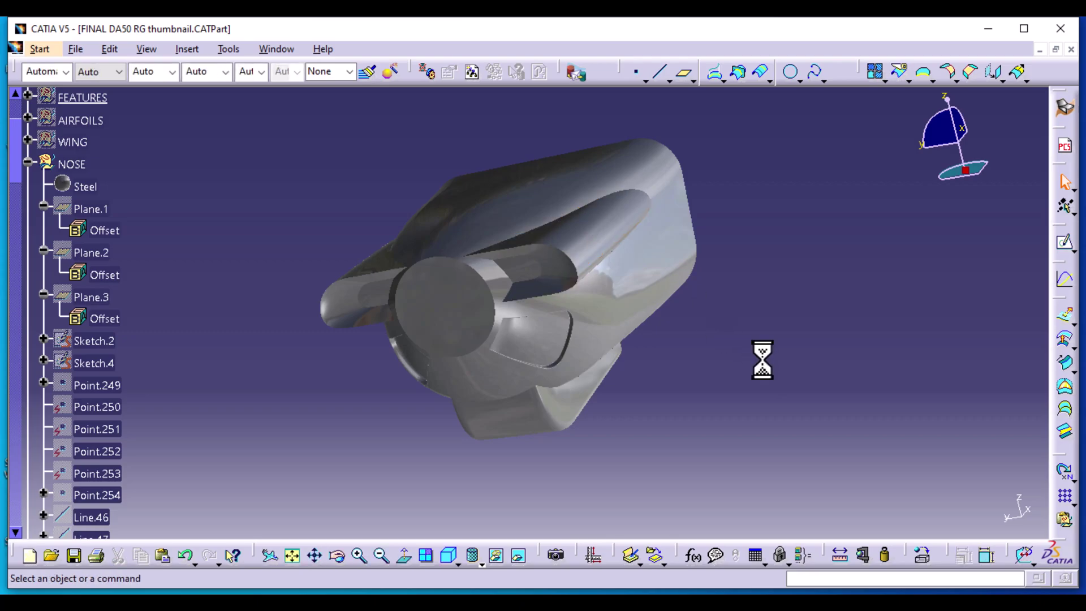